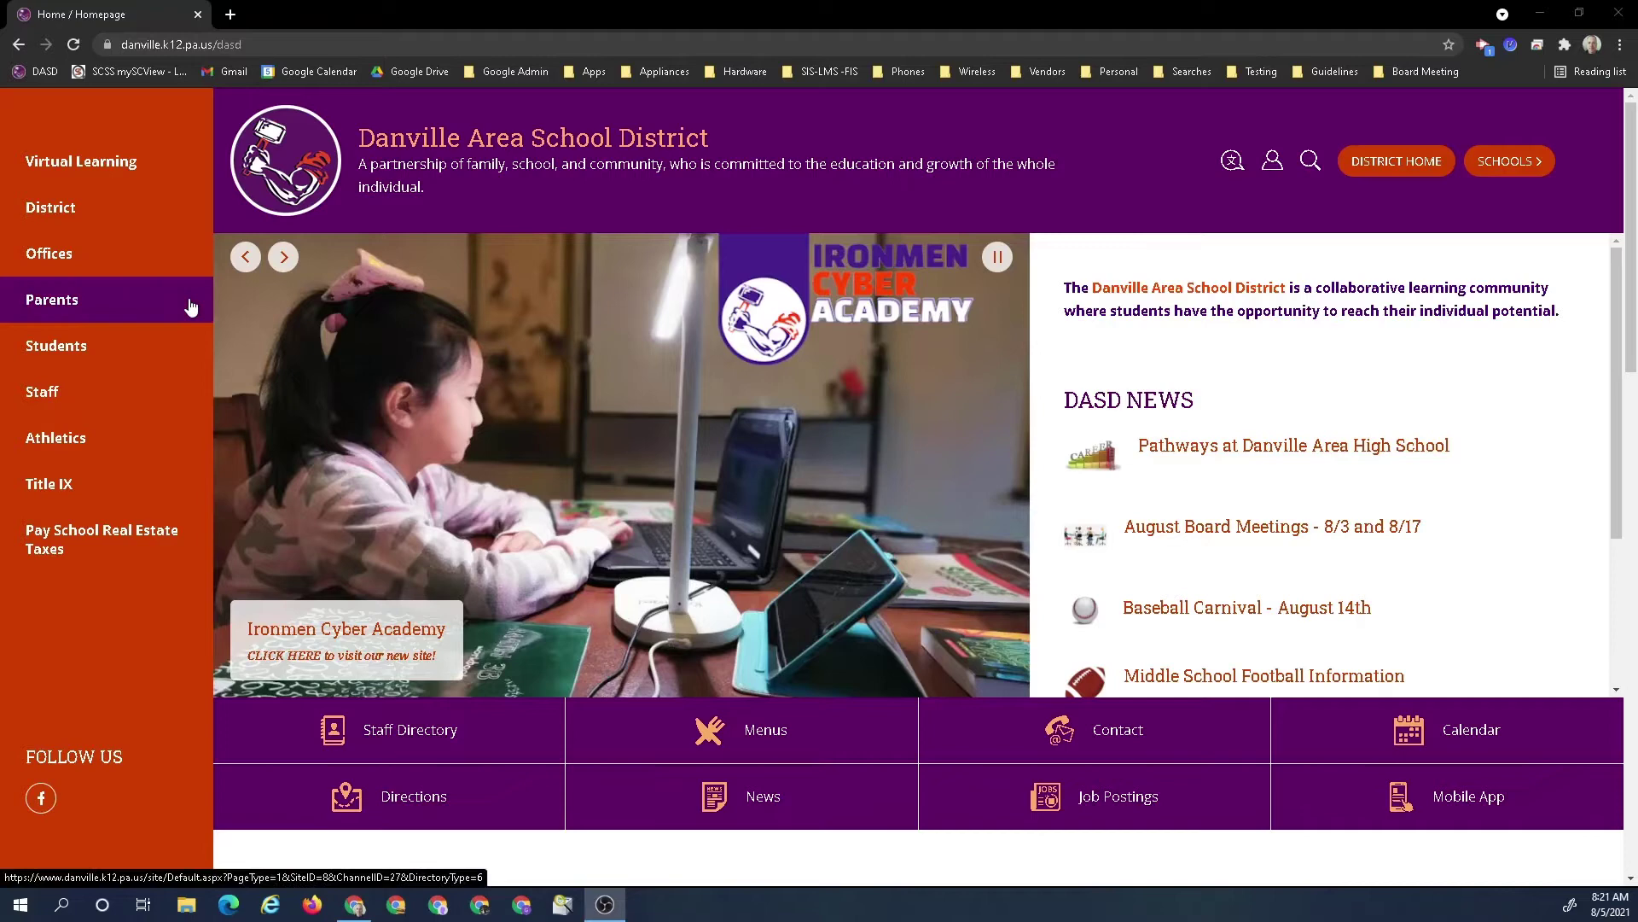
Go to the district's Parents directory and open the Sapphire Community Web Portal (CWP) login page
click(102, 307)
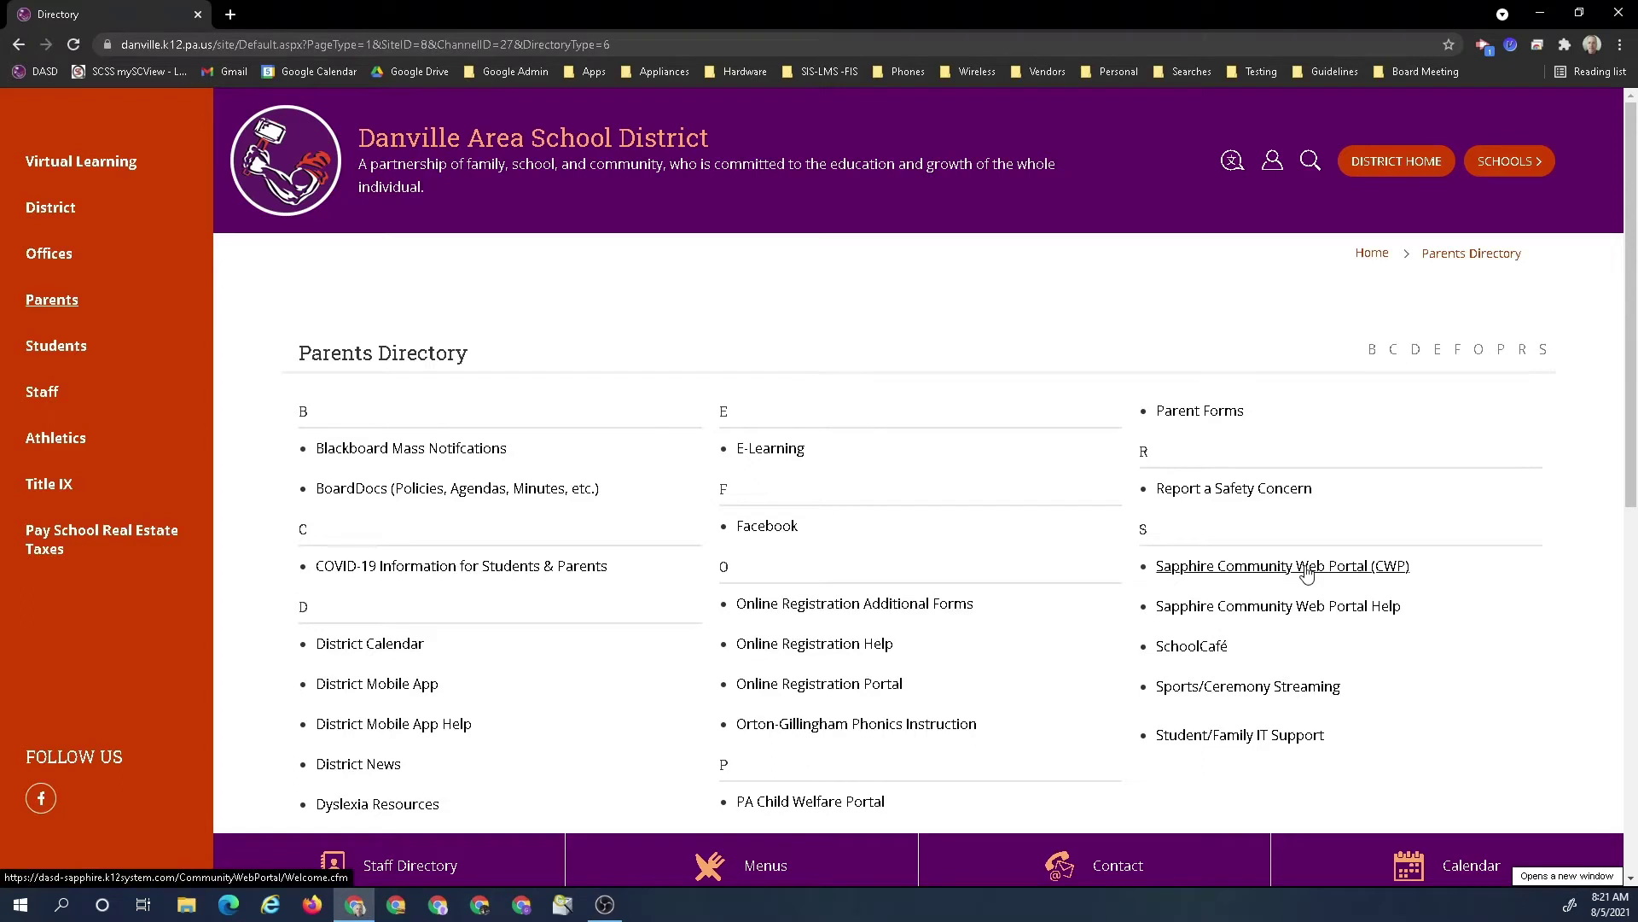
click(1306, 573)
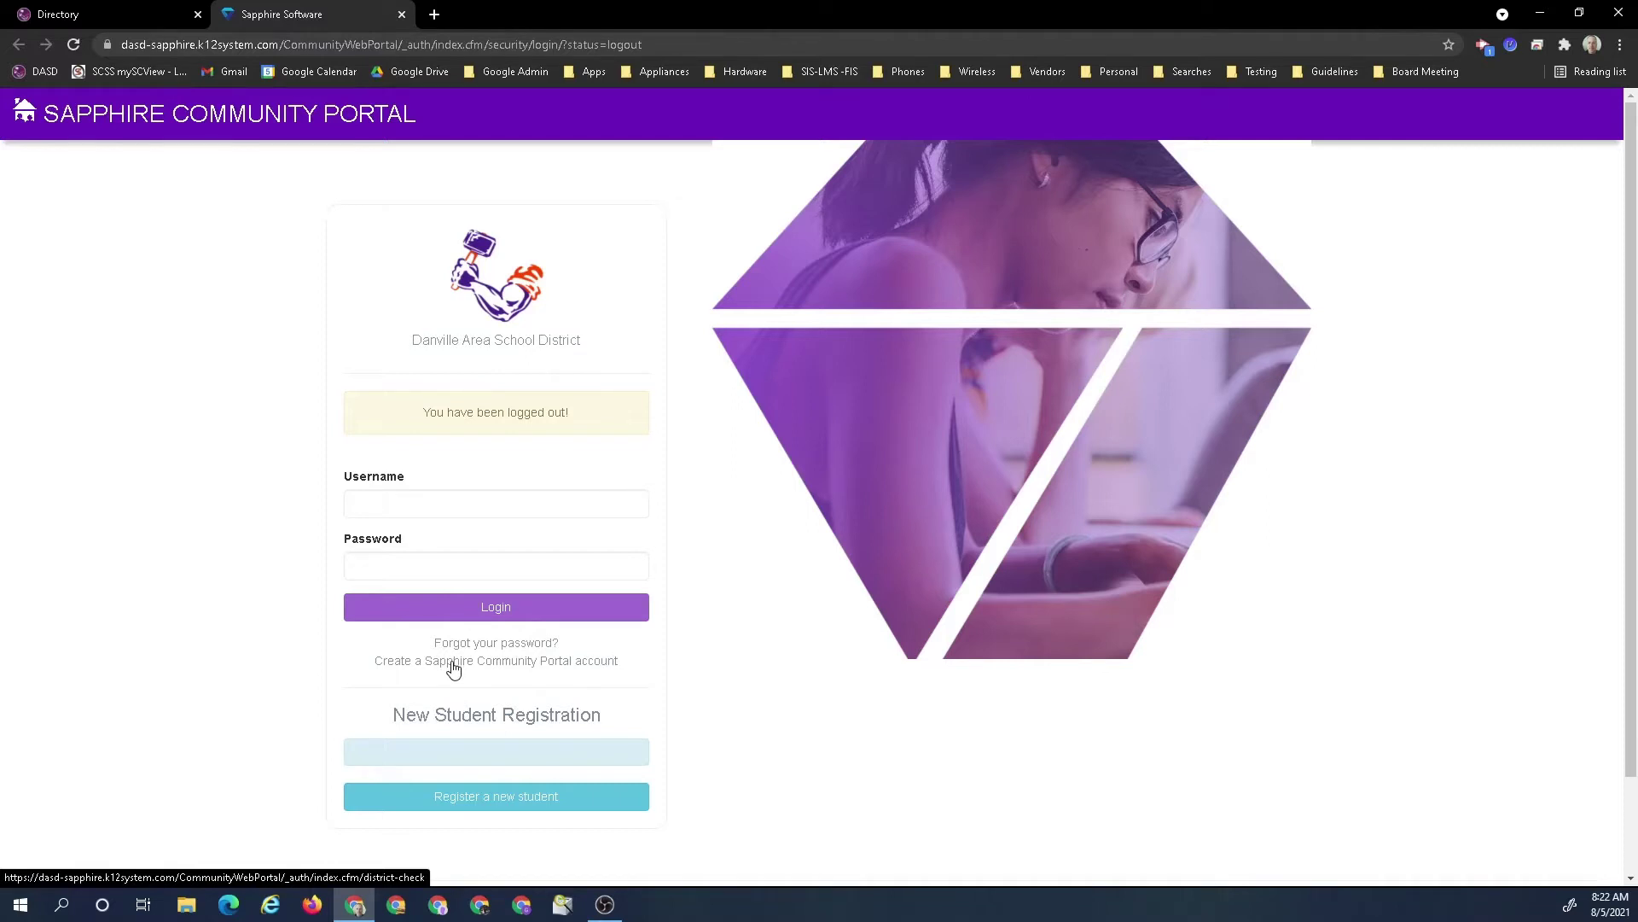
Begin a new Sapphire portal account and enter the district keyword
click(453, 668)
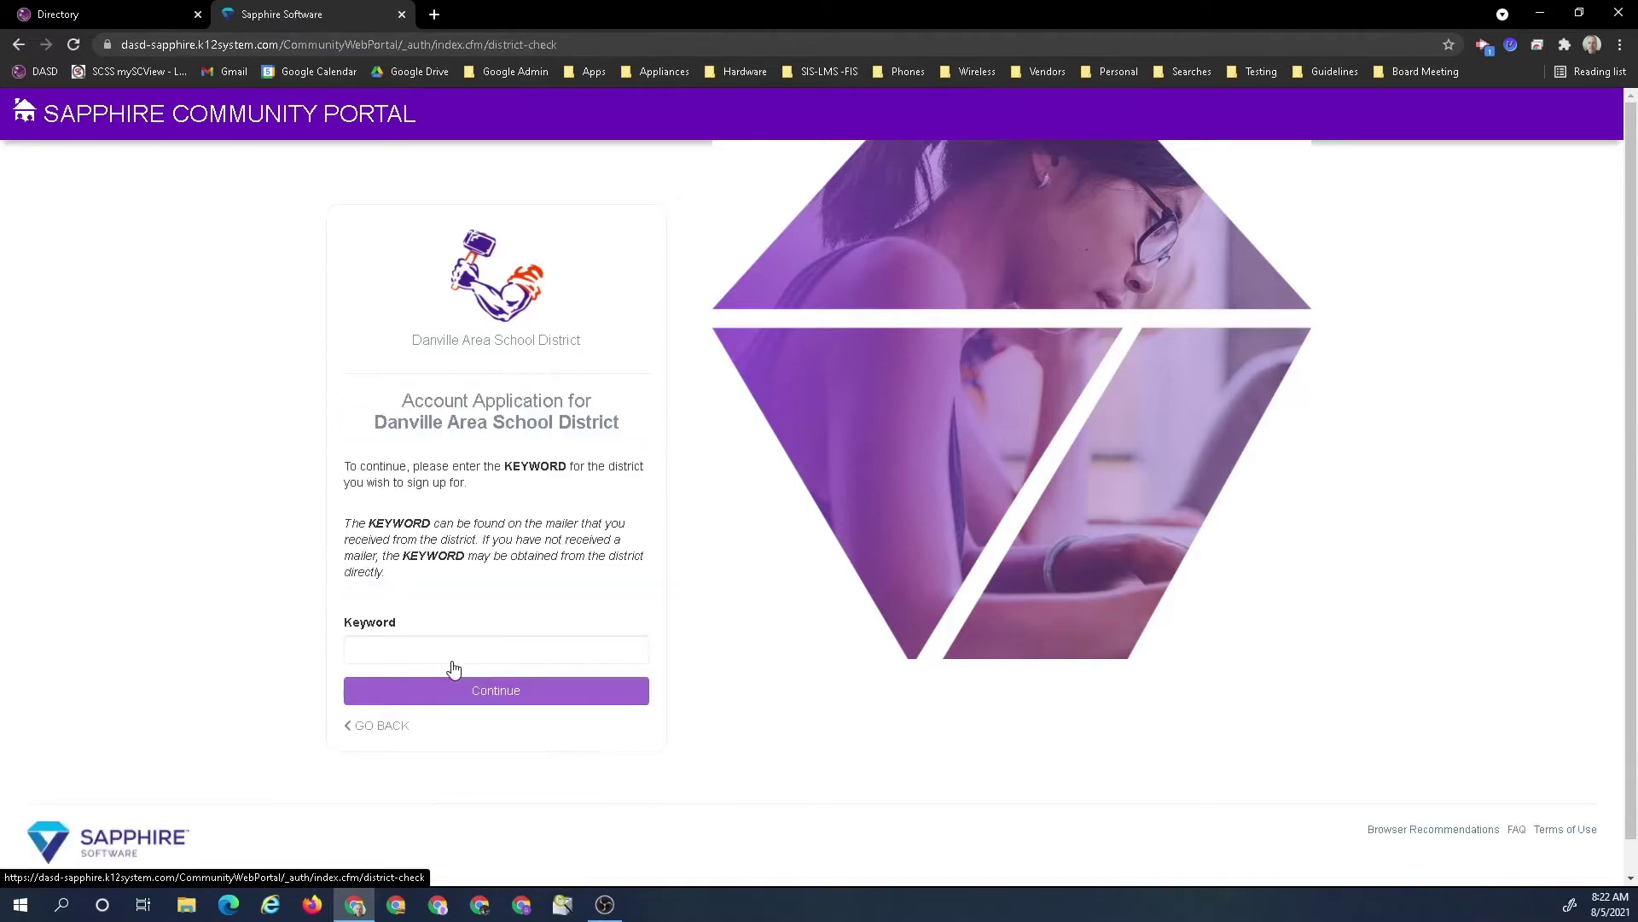
click(424, 653)
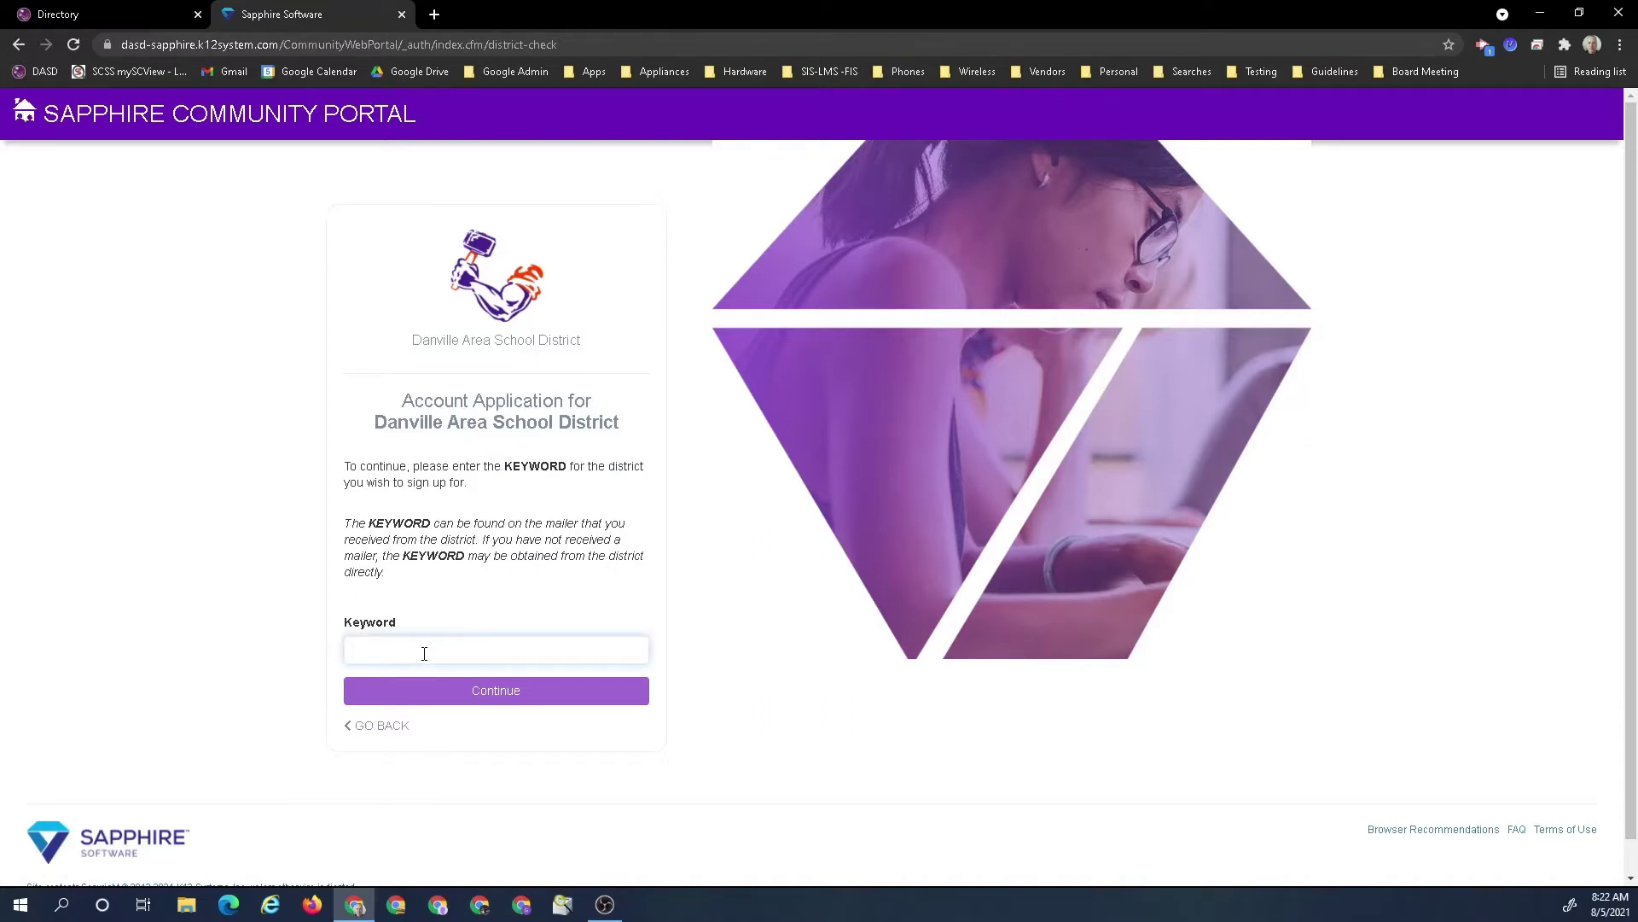
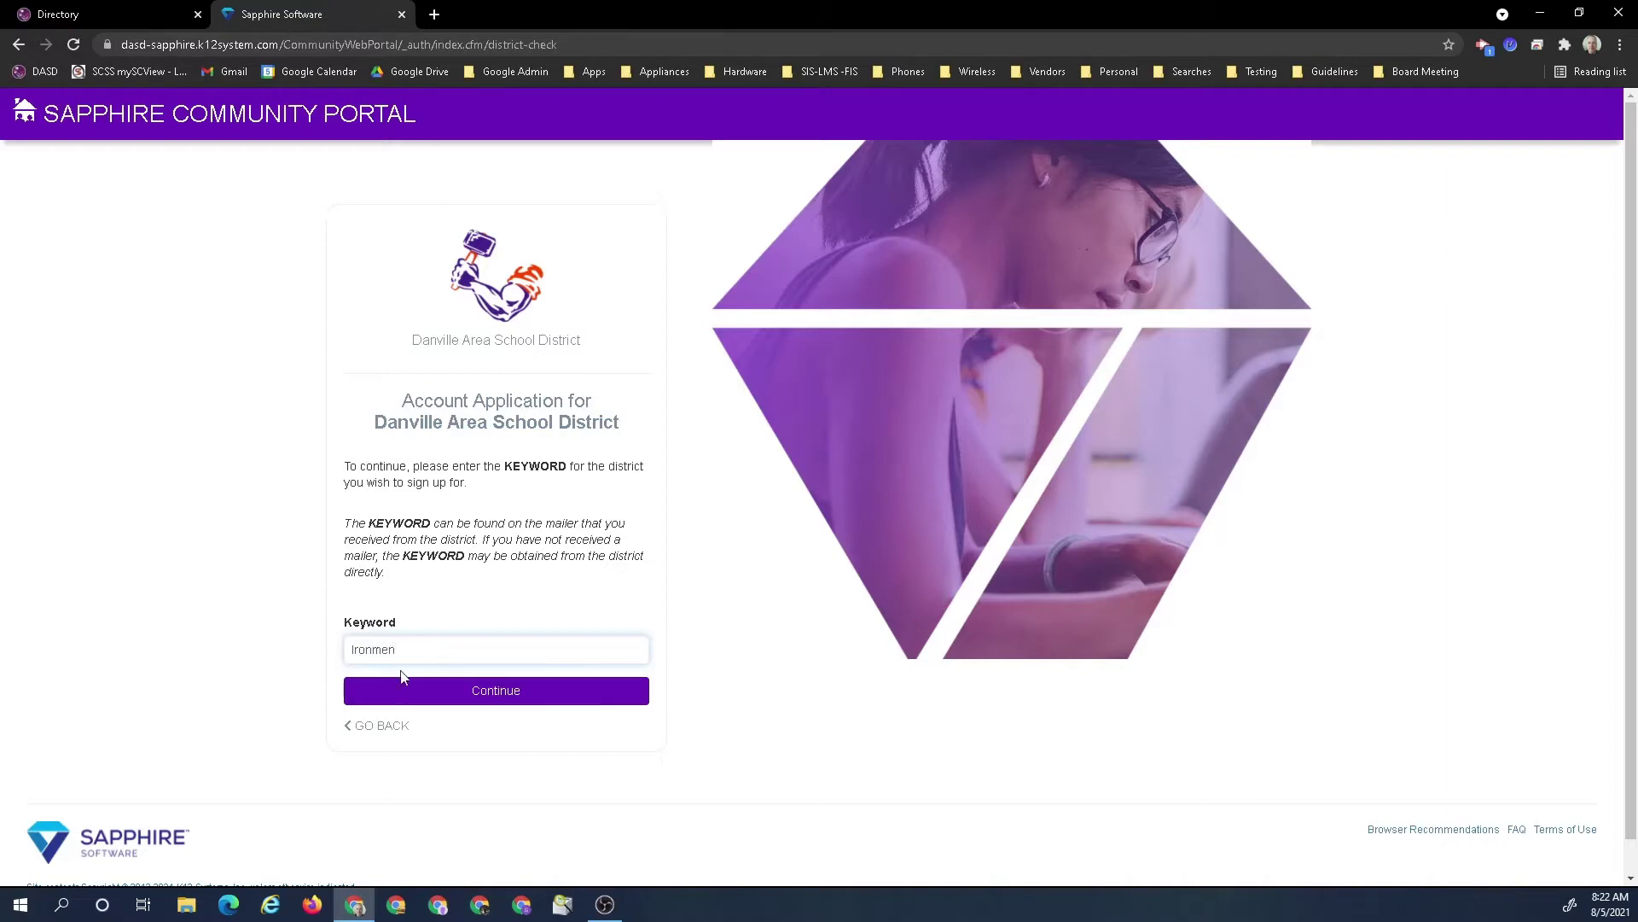
Submit the keyword, read through the user agreement, and accept its policies to continue
click(475, 698)
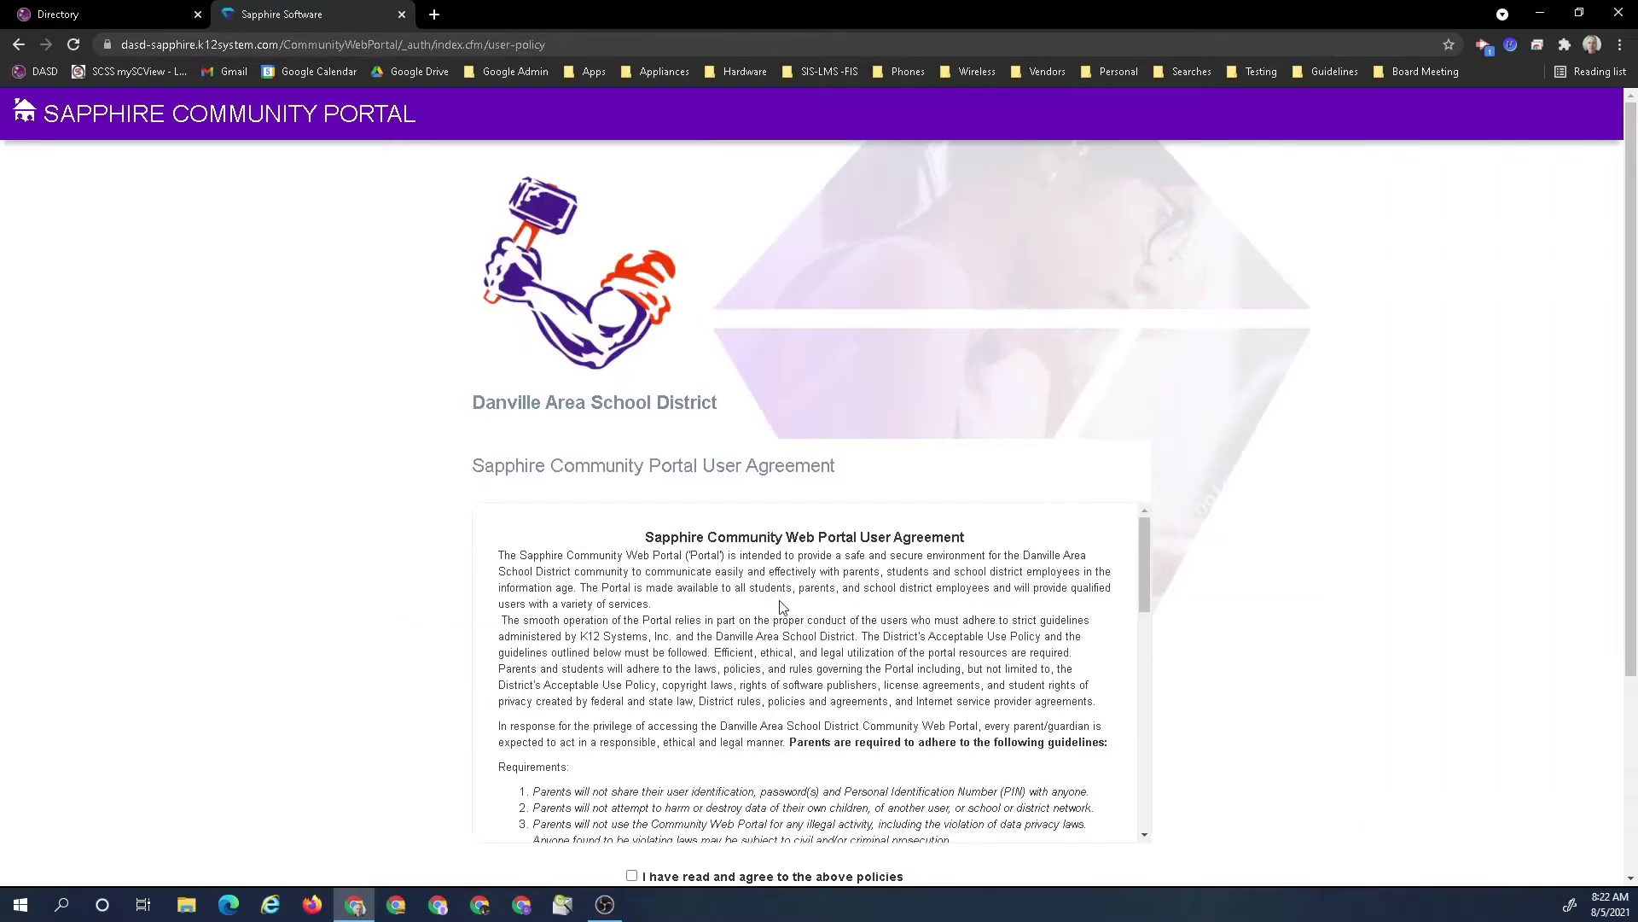
drag(1143, 536, 1152, 761)
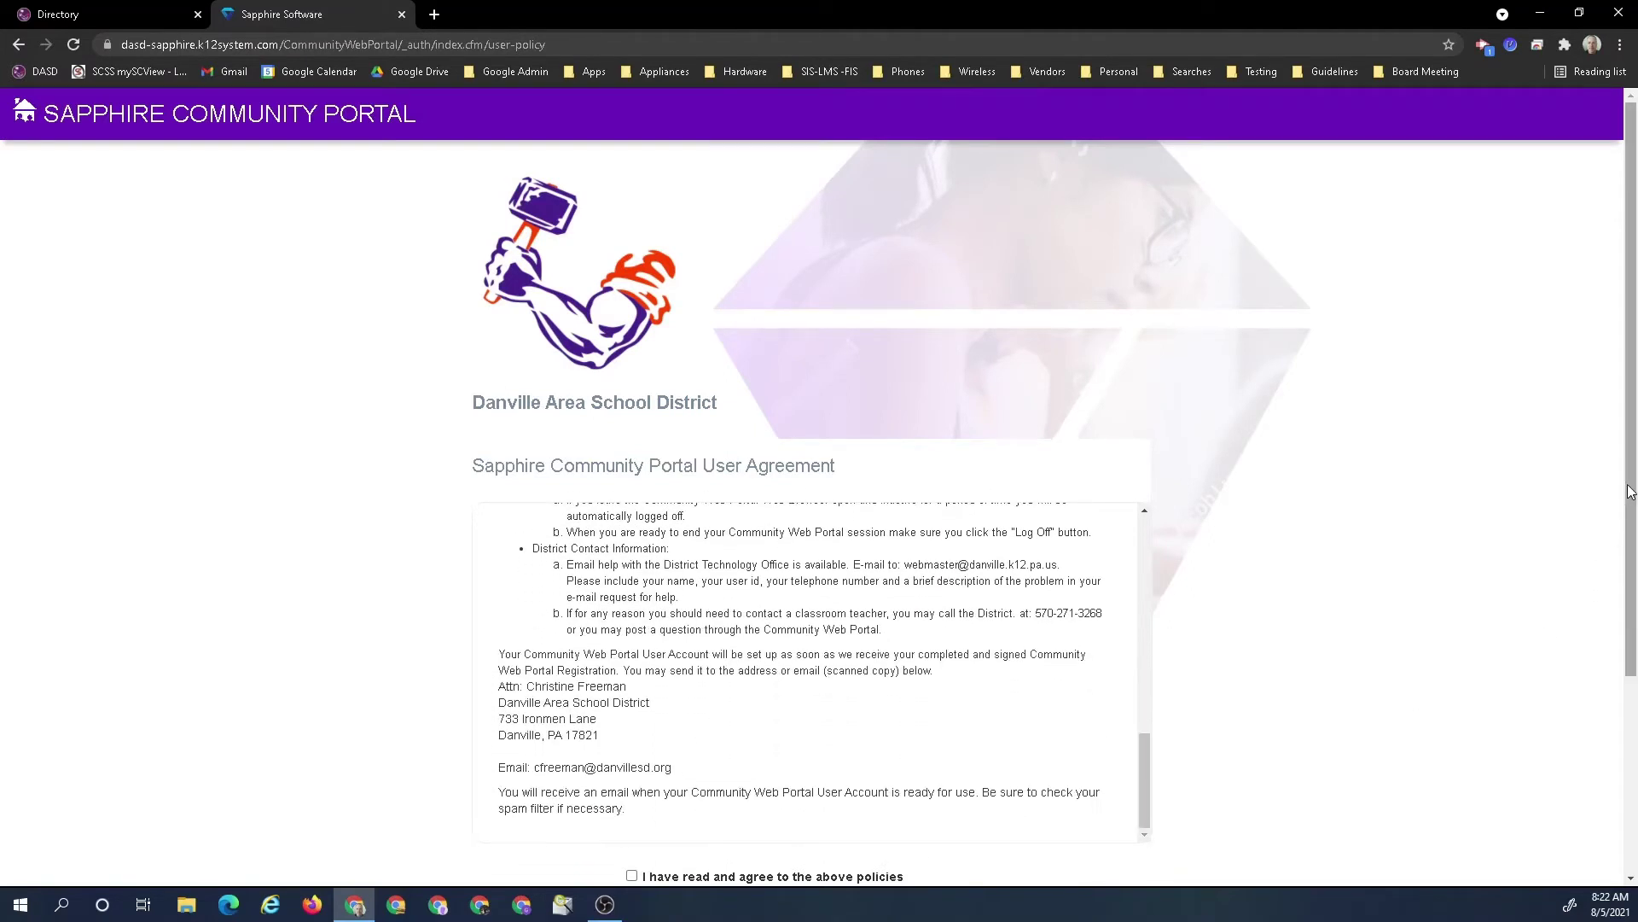
drag(1631, 489, 1636, 664)
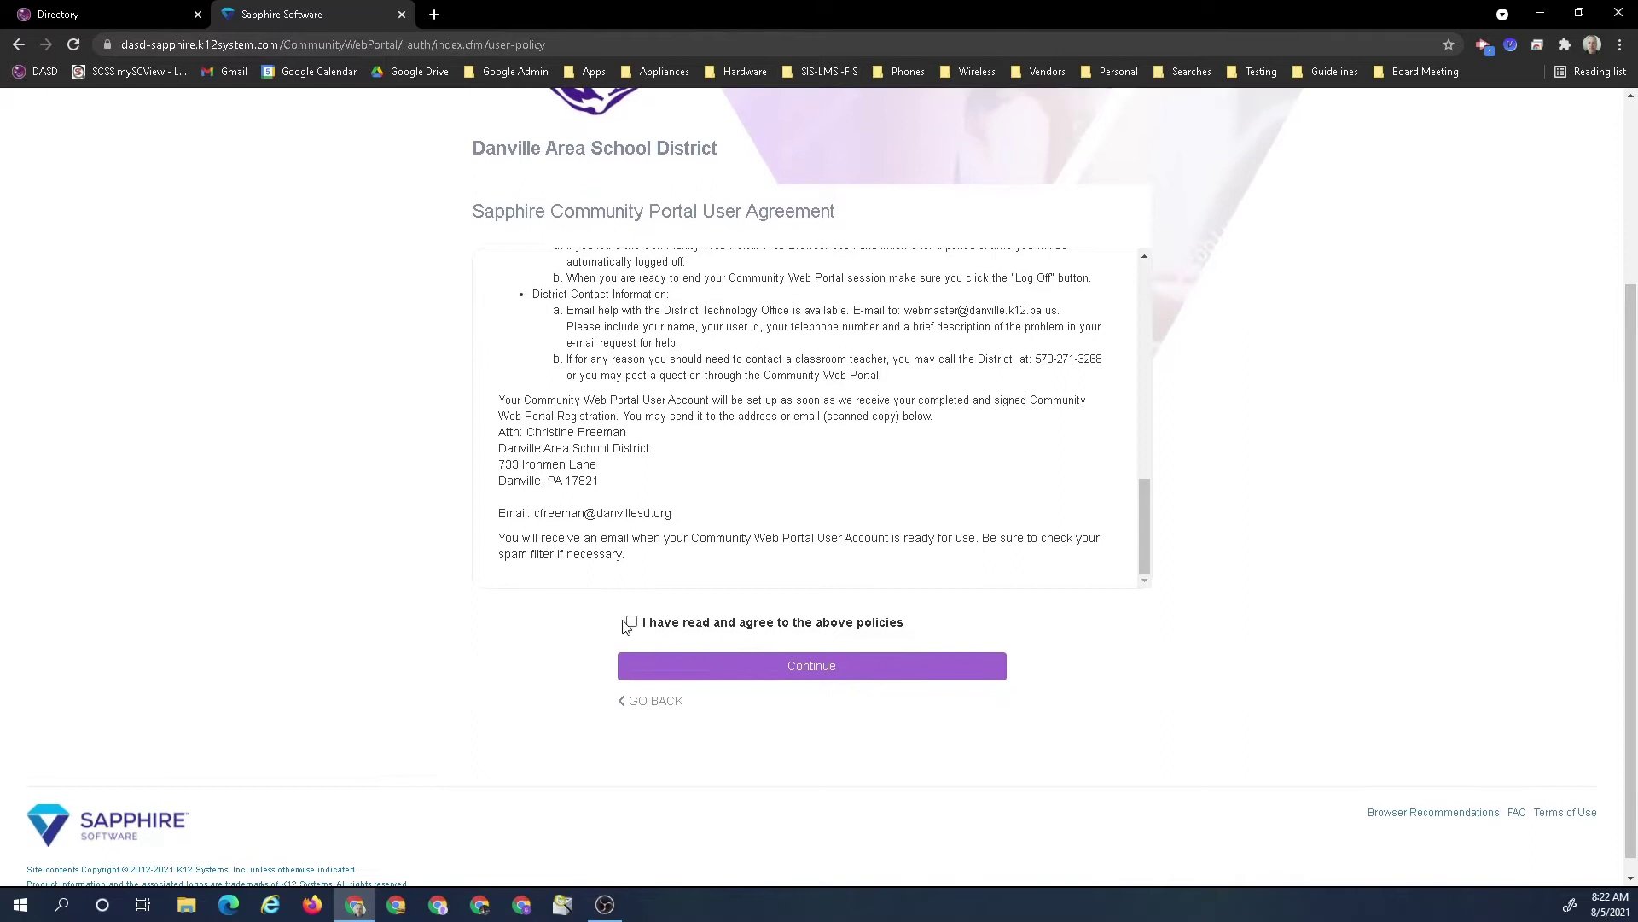
click(632, 622)
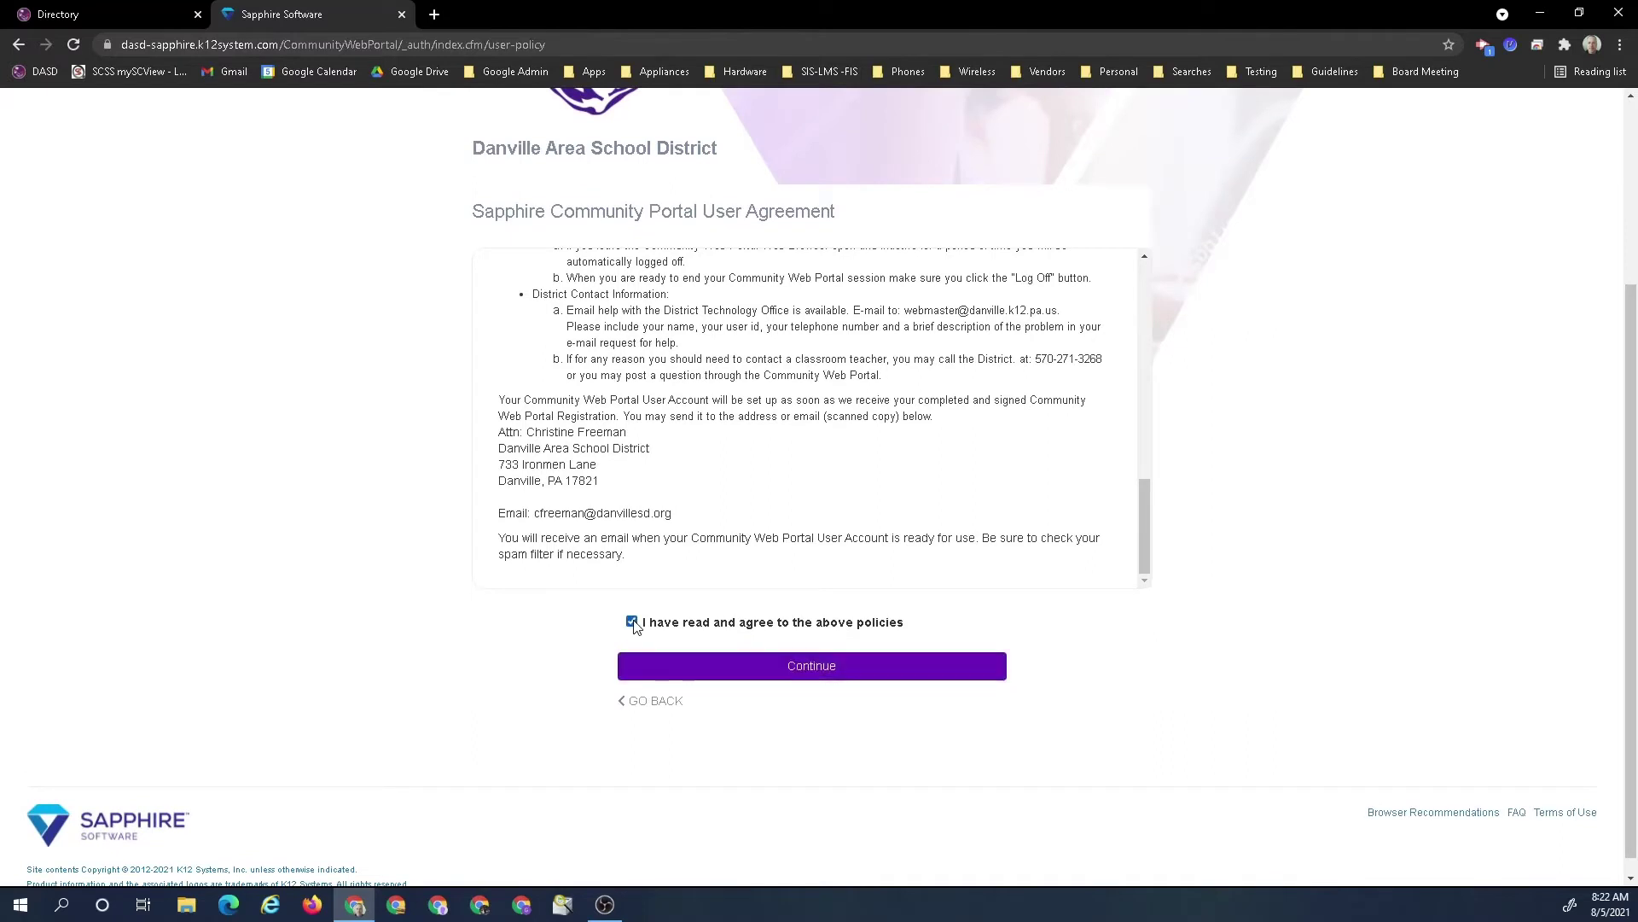
click(789, 674)
Enter the parent's first and last name, Parent as relation, and the street address
scroll(827, 563, down, 4)
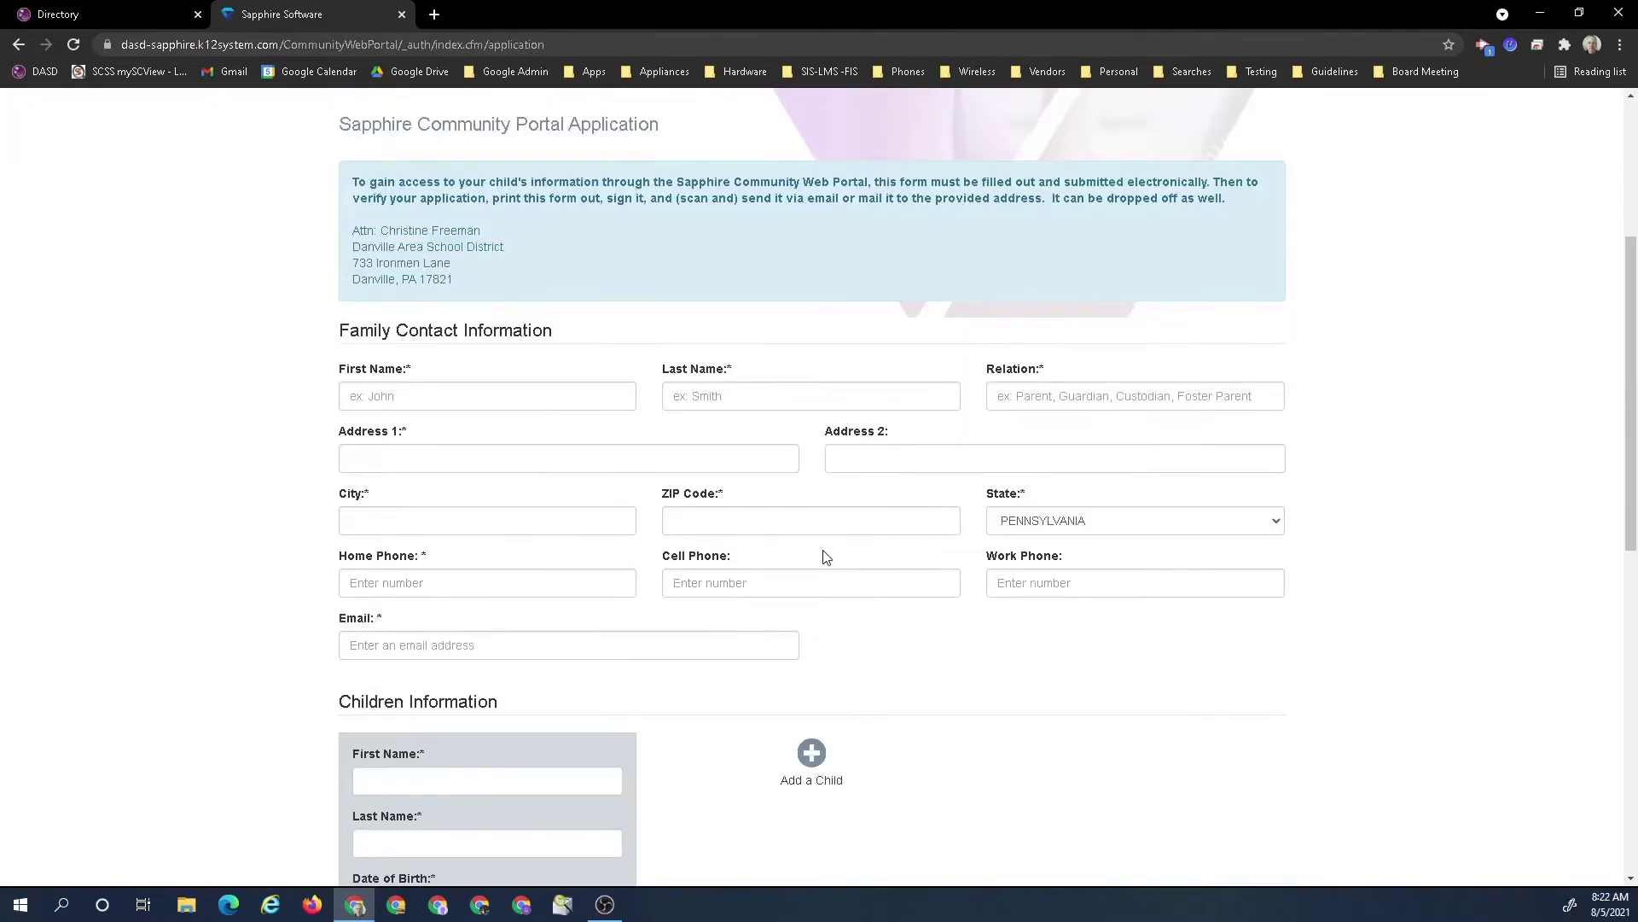
click(420, 407)
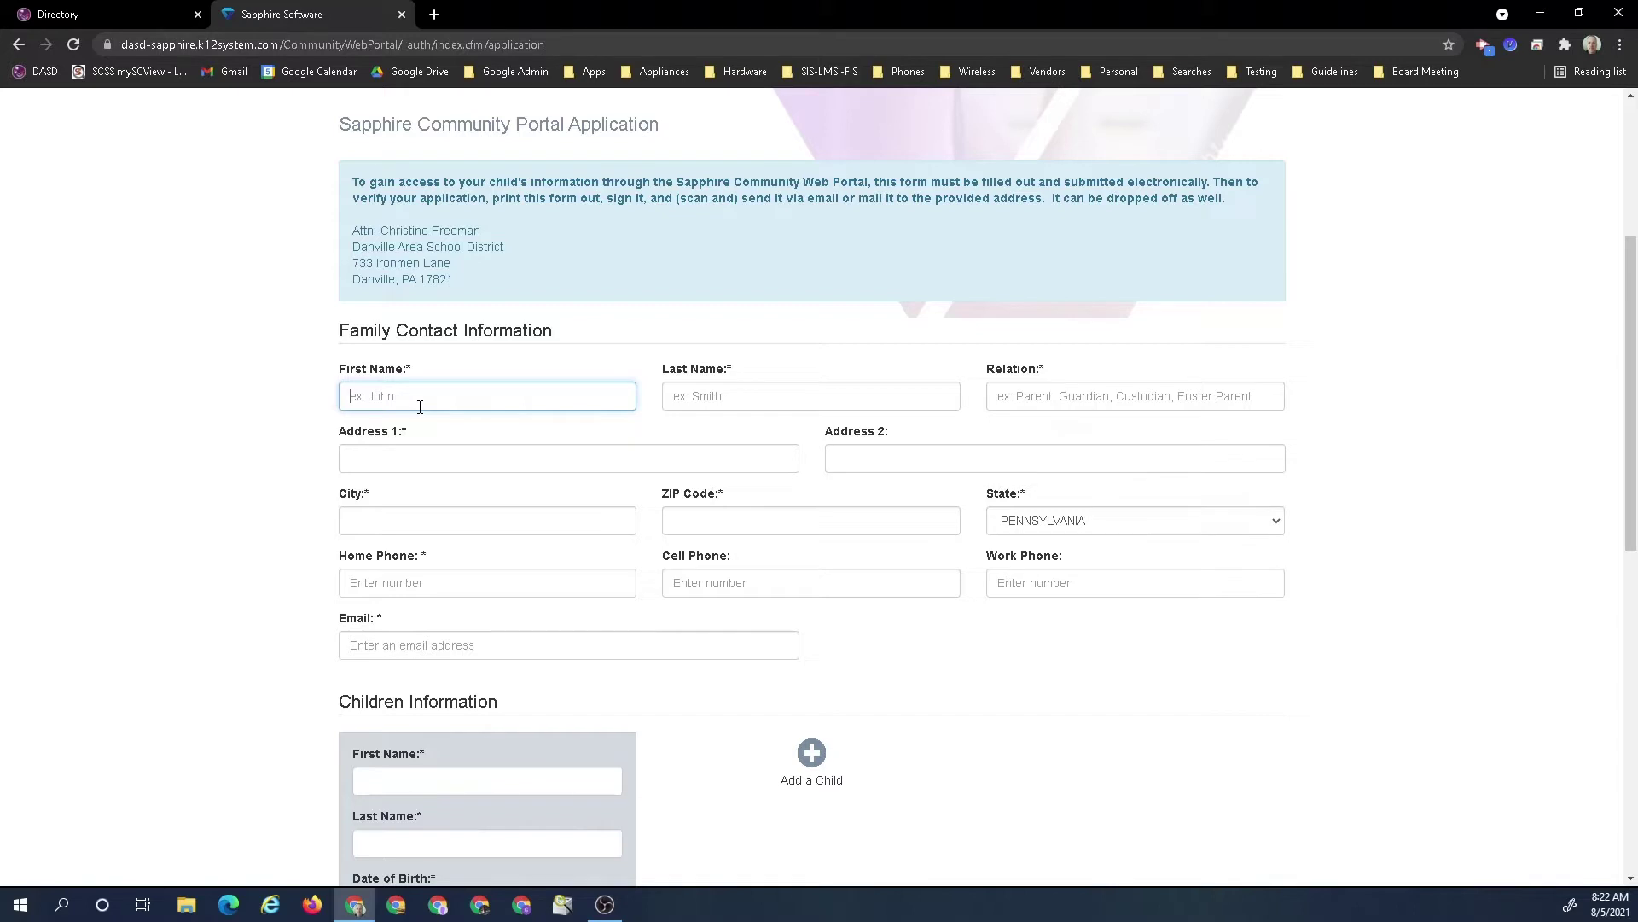
text(Jason)
key(Tab)
text(Doe)
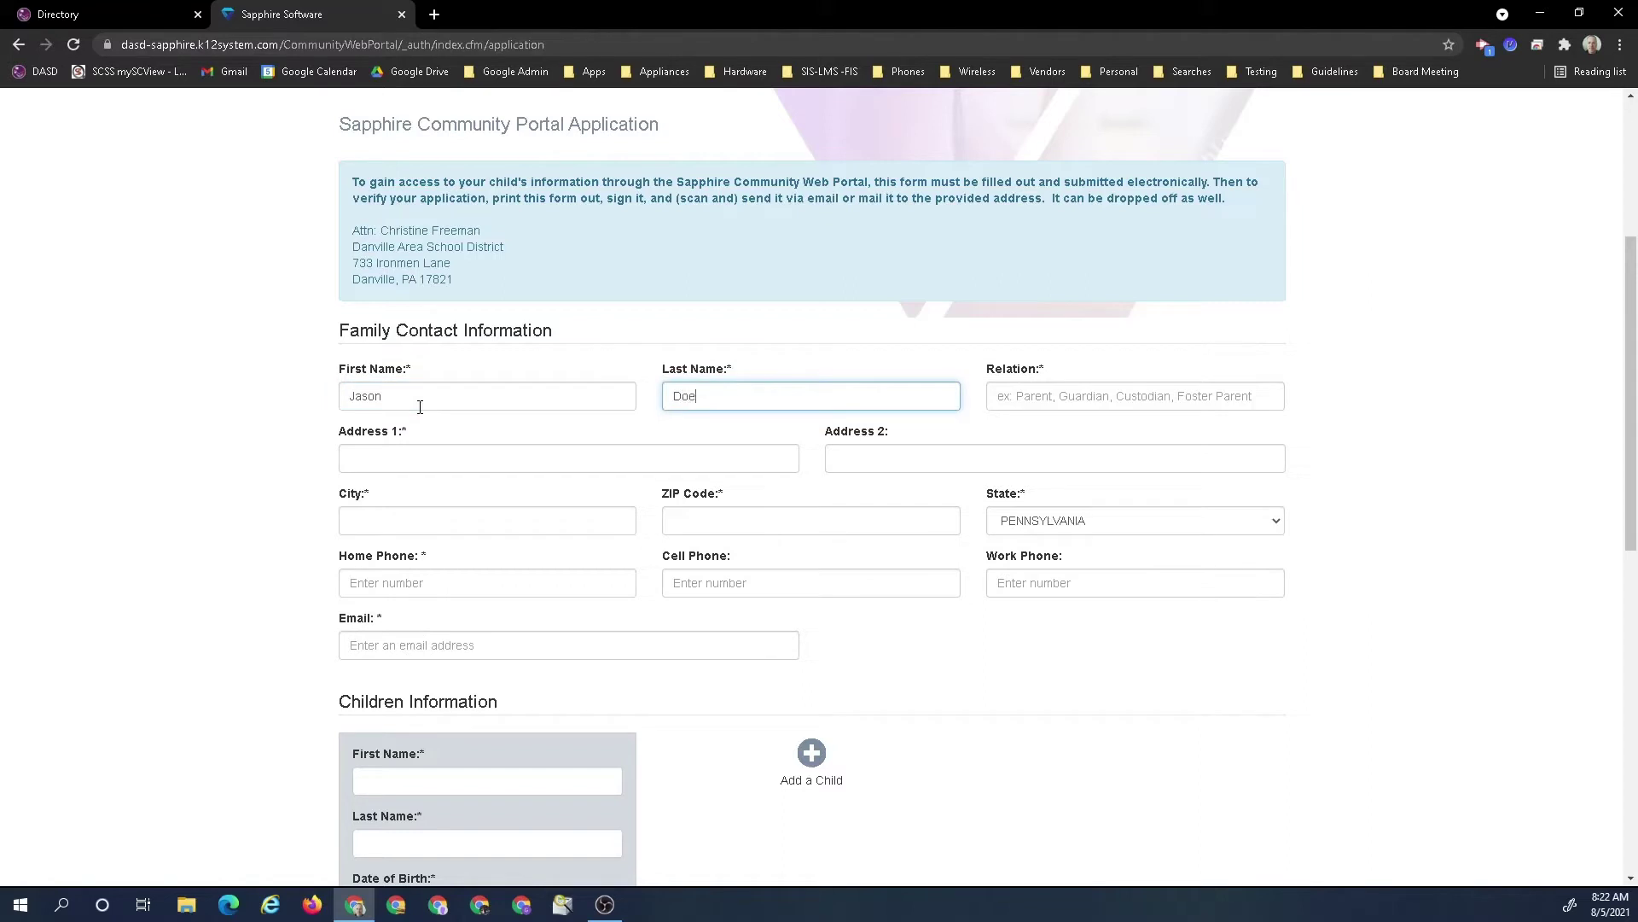
key(Tab)
text(Parent)
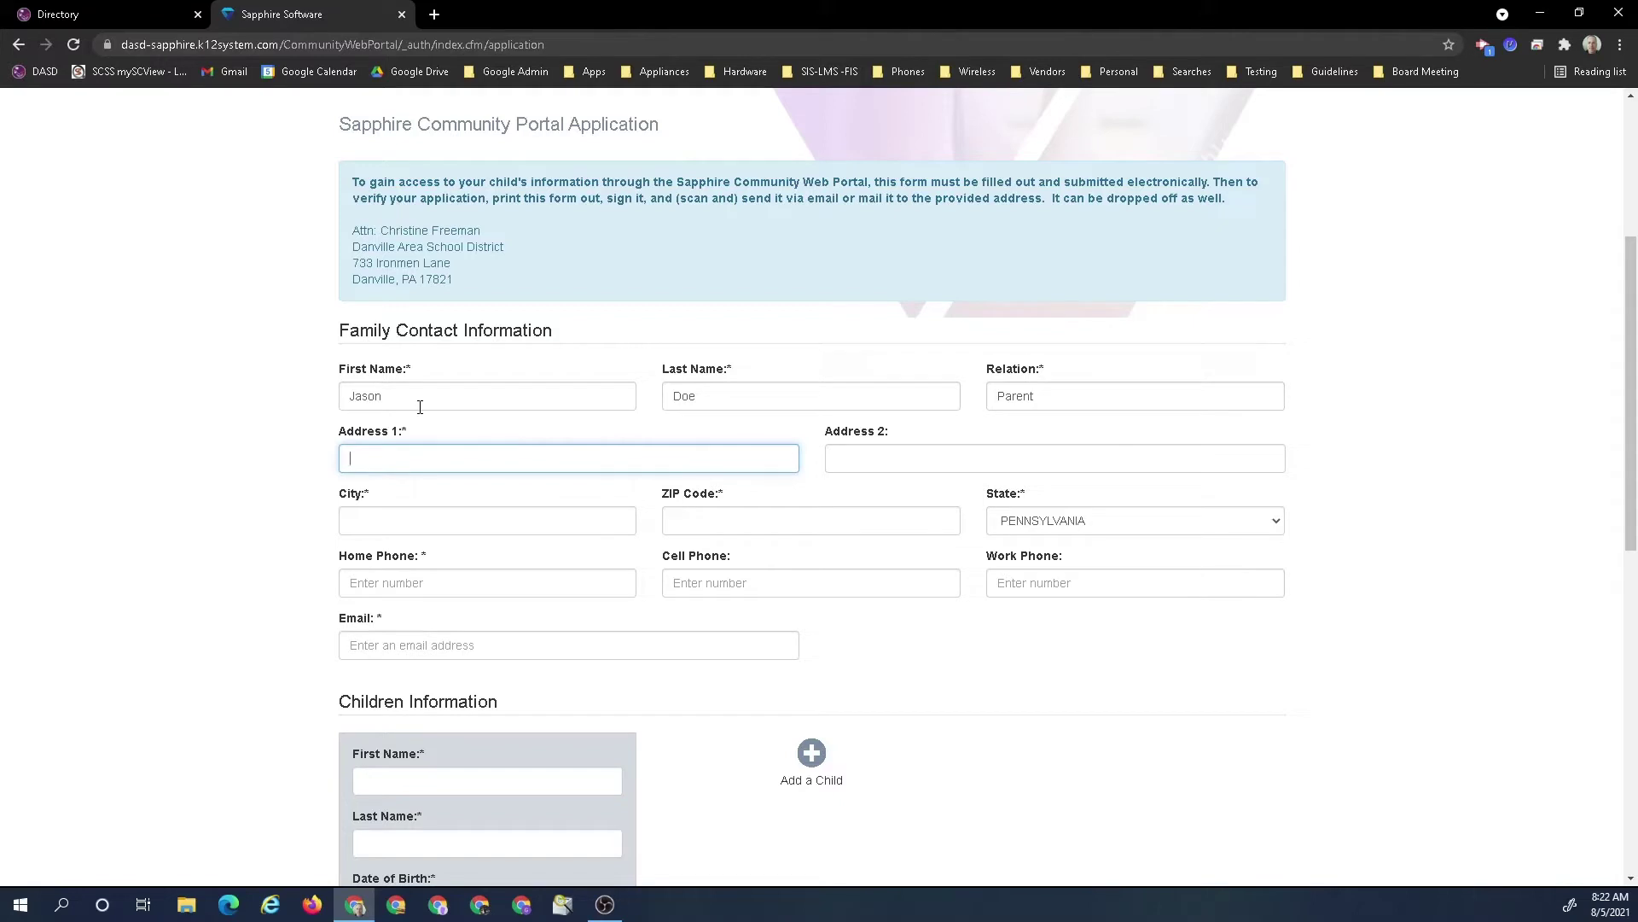
text(123 ADBC Lane)
Fill in the city, ZIP code, home phone number and the parent's e-mail address
key(Tab)
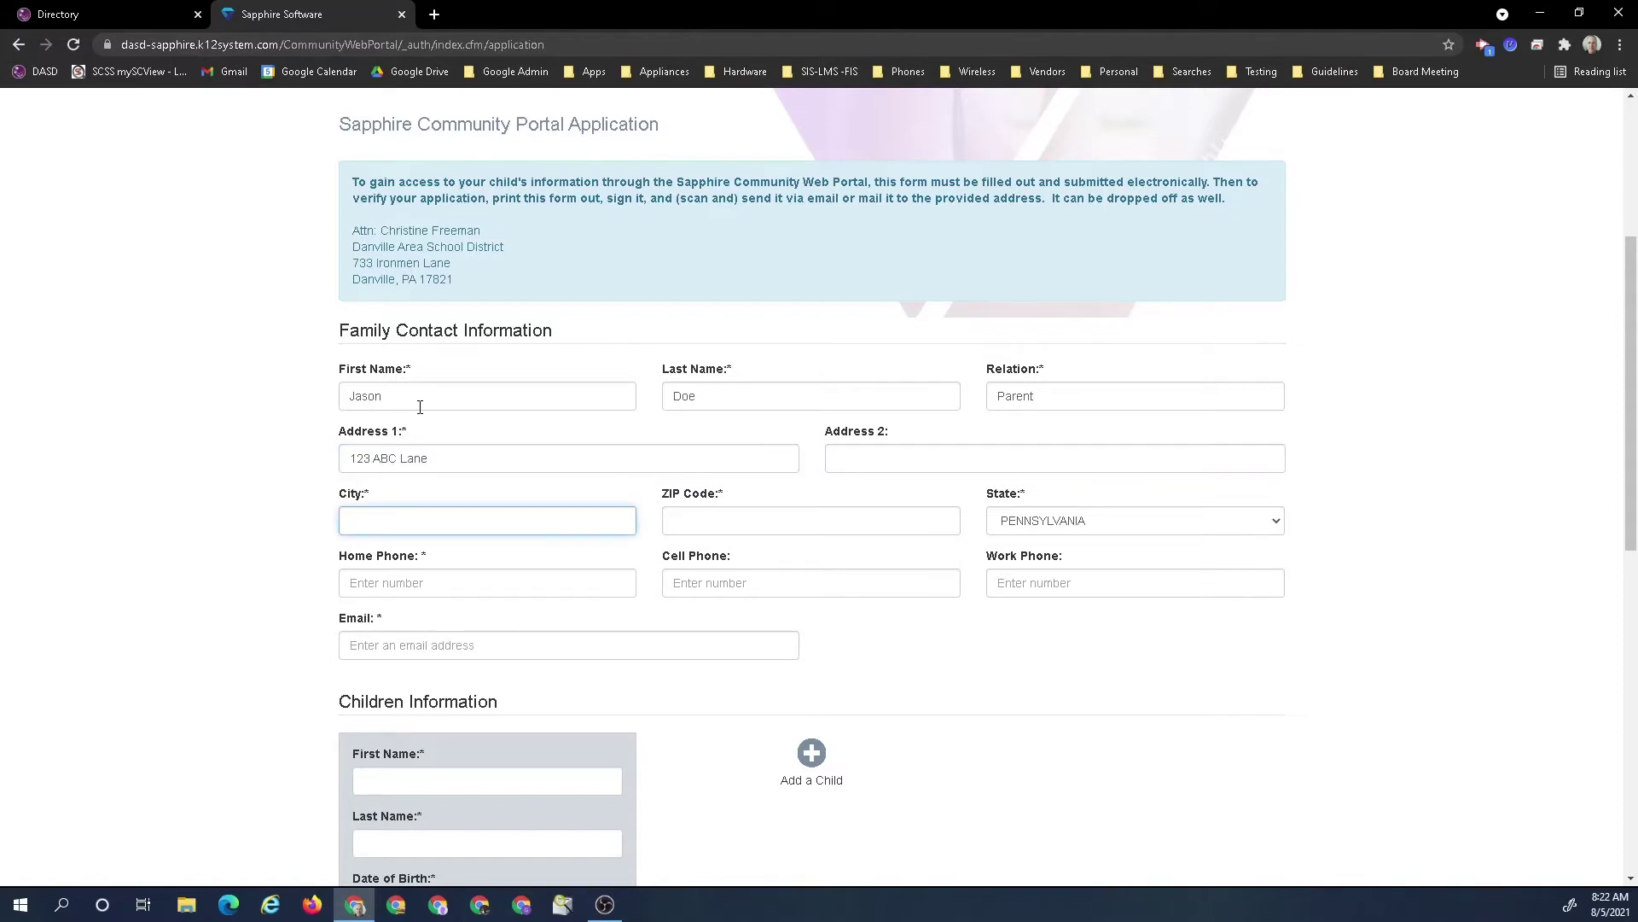
text(danville)
key(BackSpace)
key(BackSpace)
key(BackSpace)
key(BackSpace)
key(BackSpace)
text(Danville)
key(Tab)
text(17821)
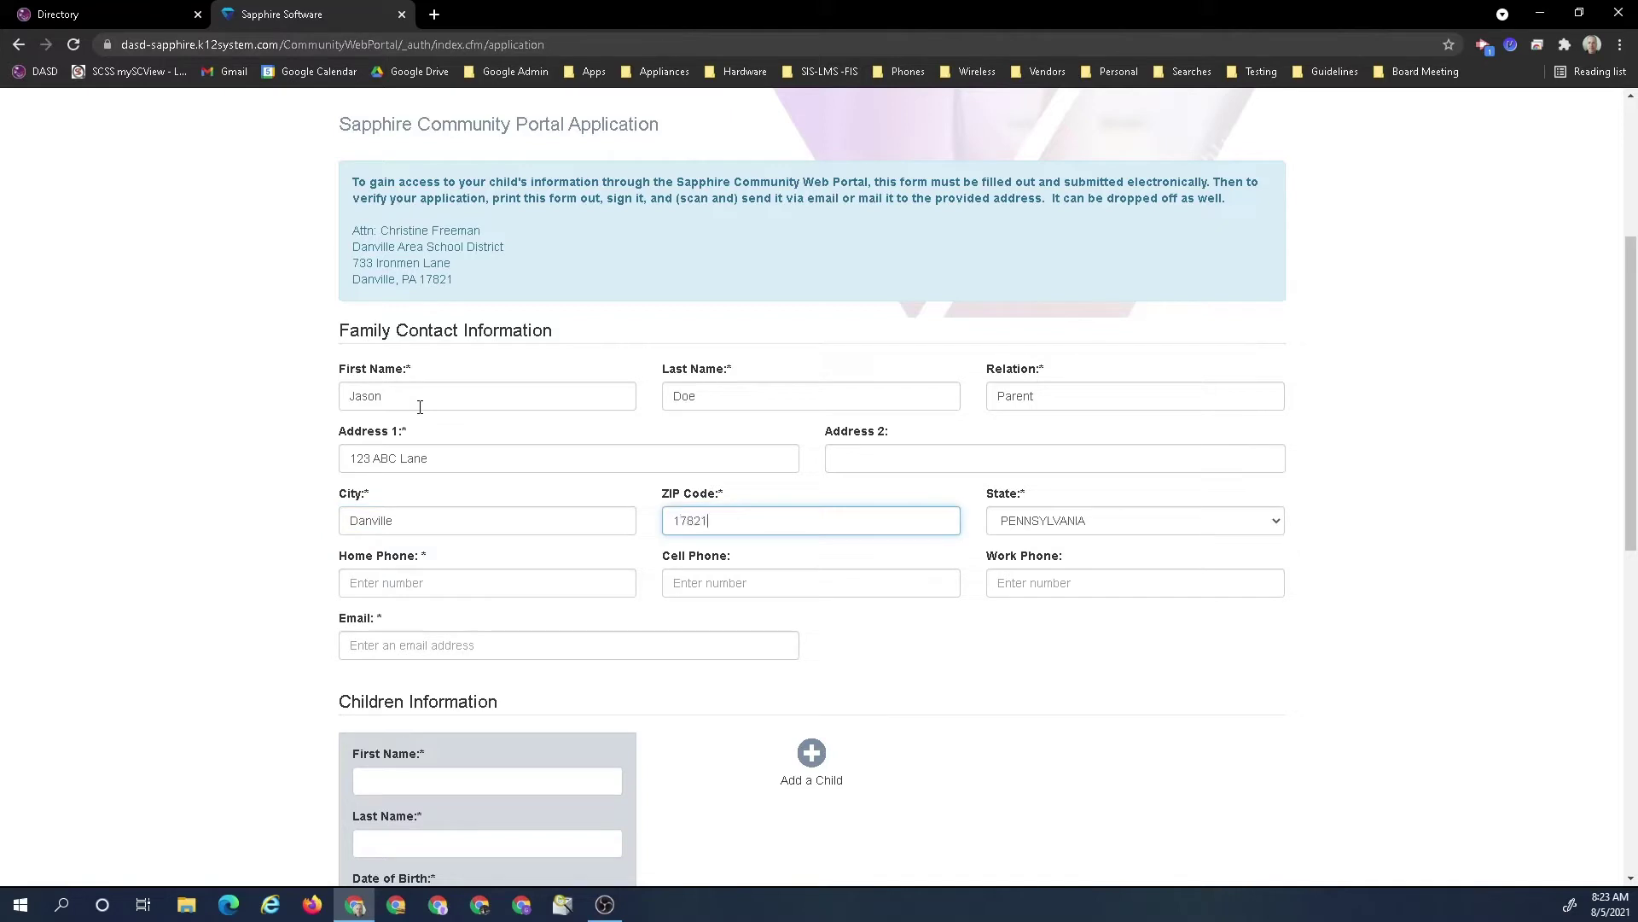
key(Tab)
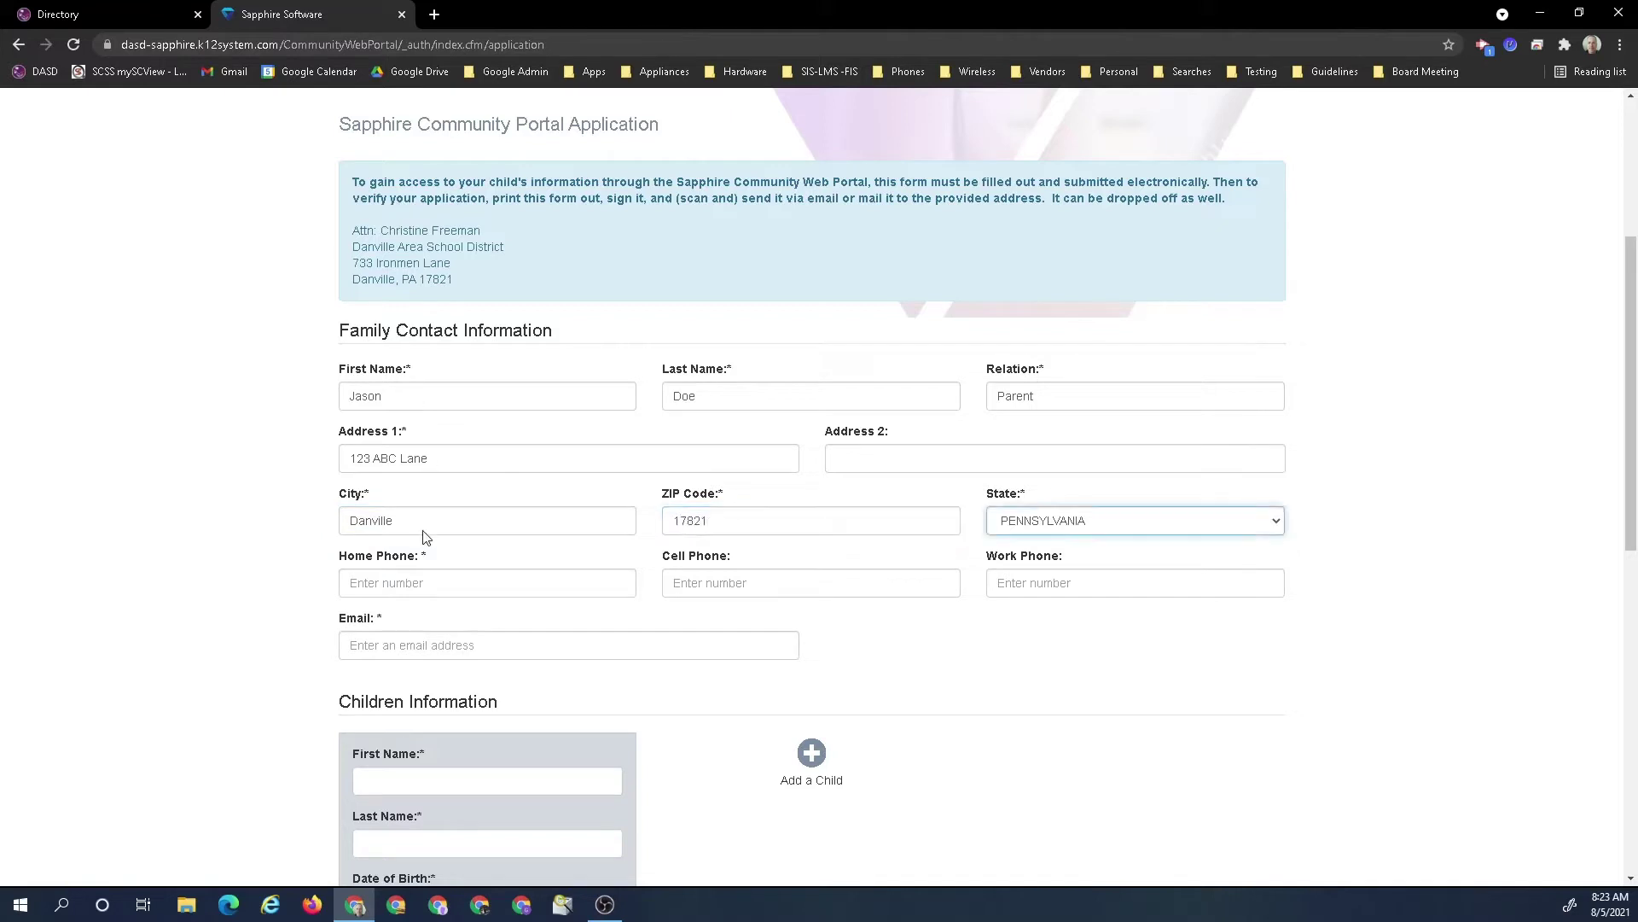
click(408, 588)
text(1)
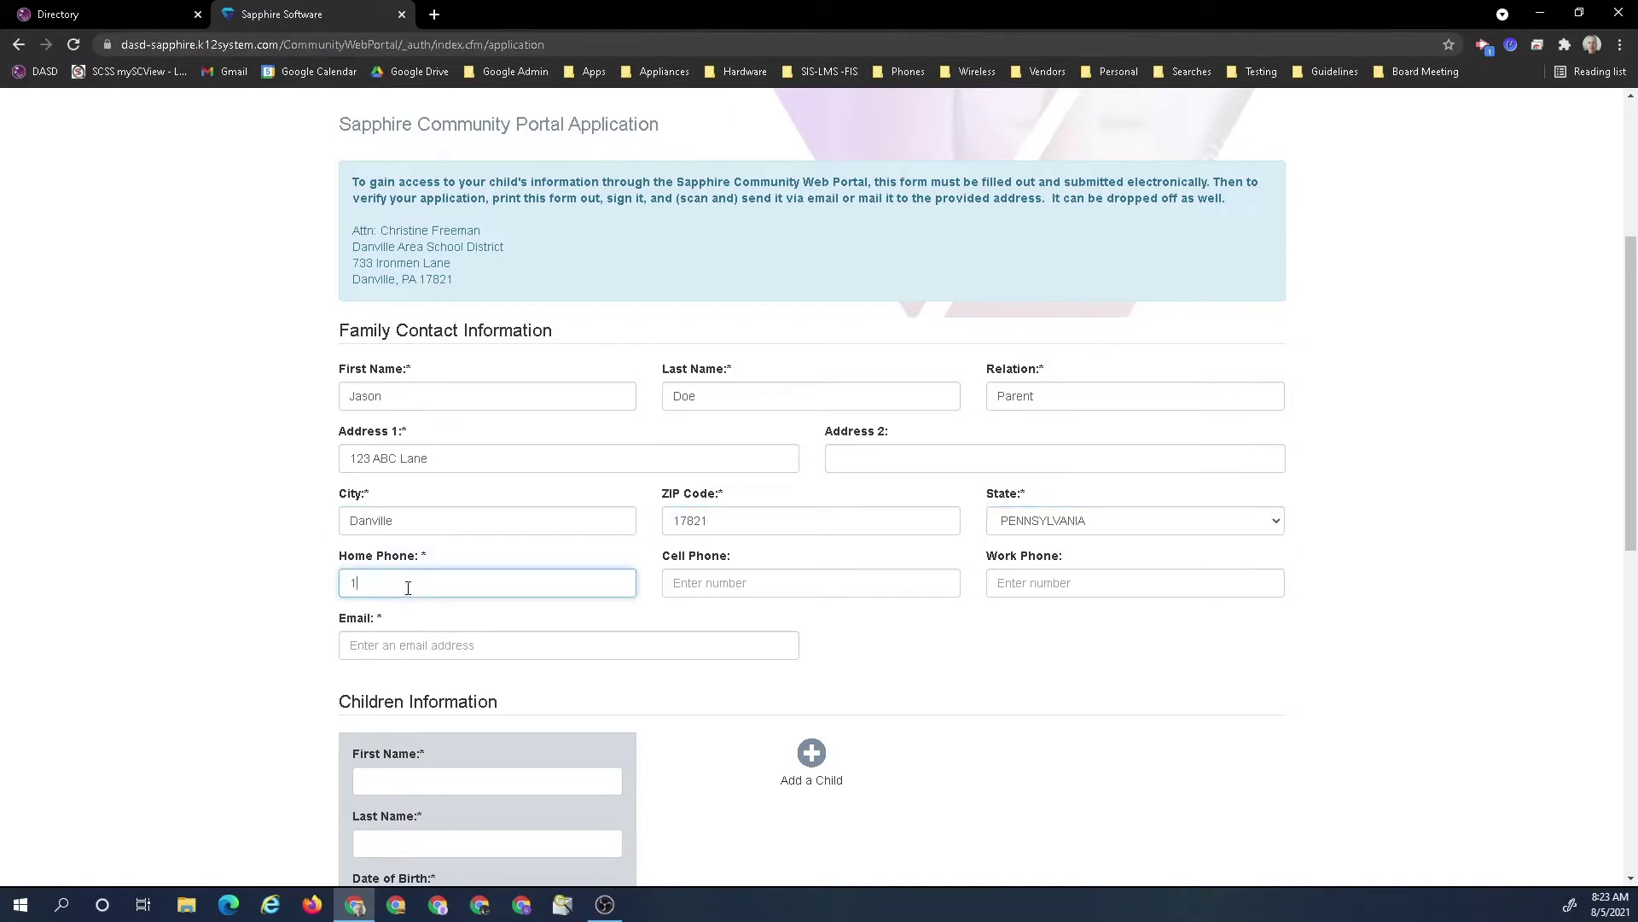
text(1111111111)
key(BackSpace)
click(424, 654)
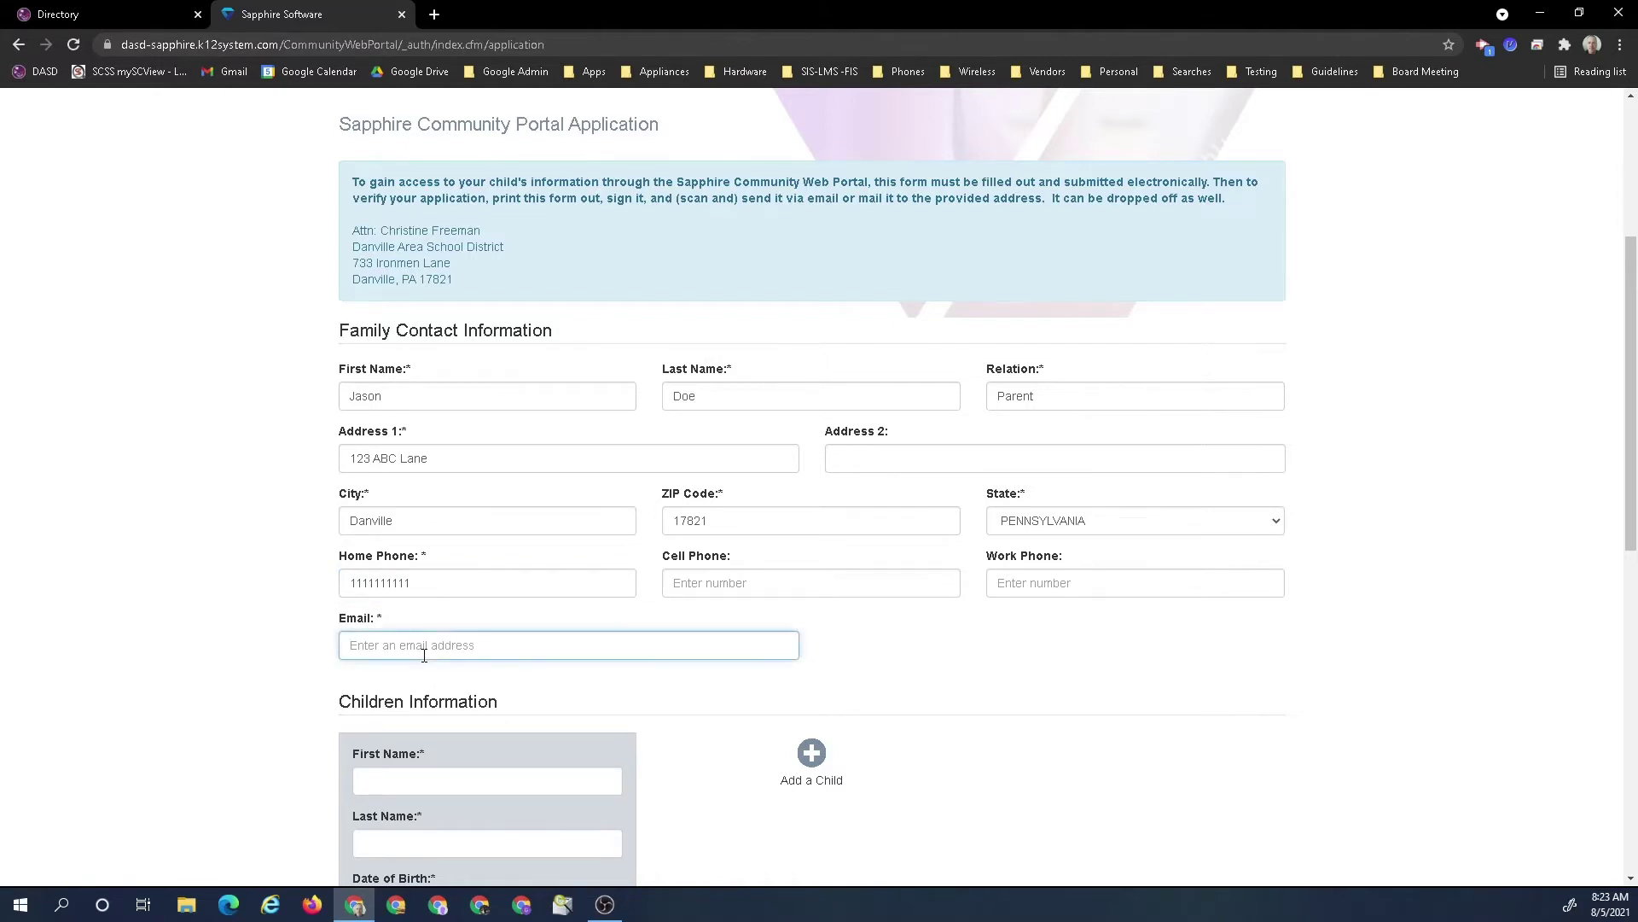
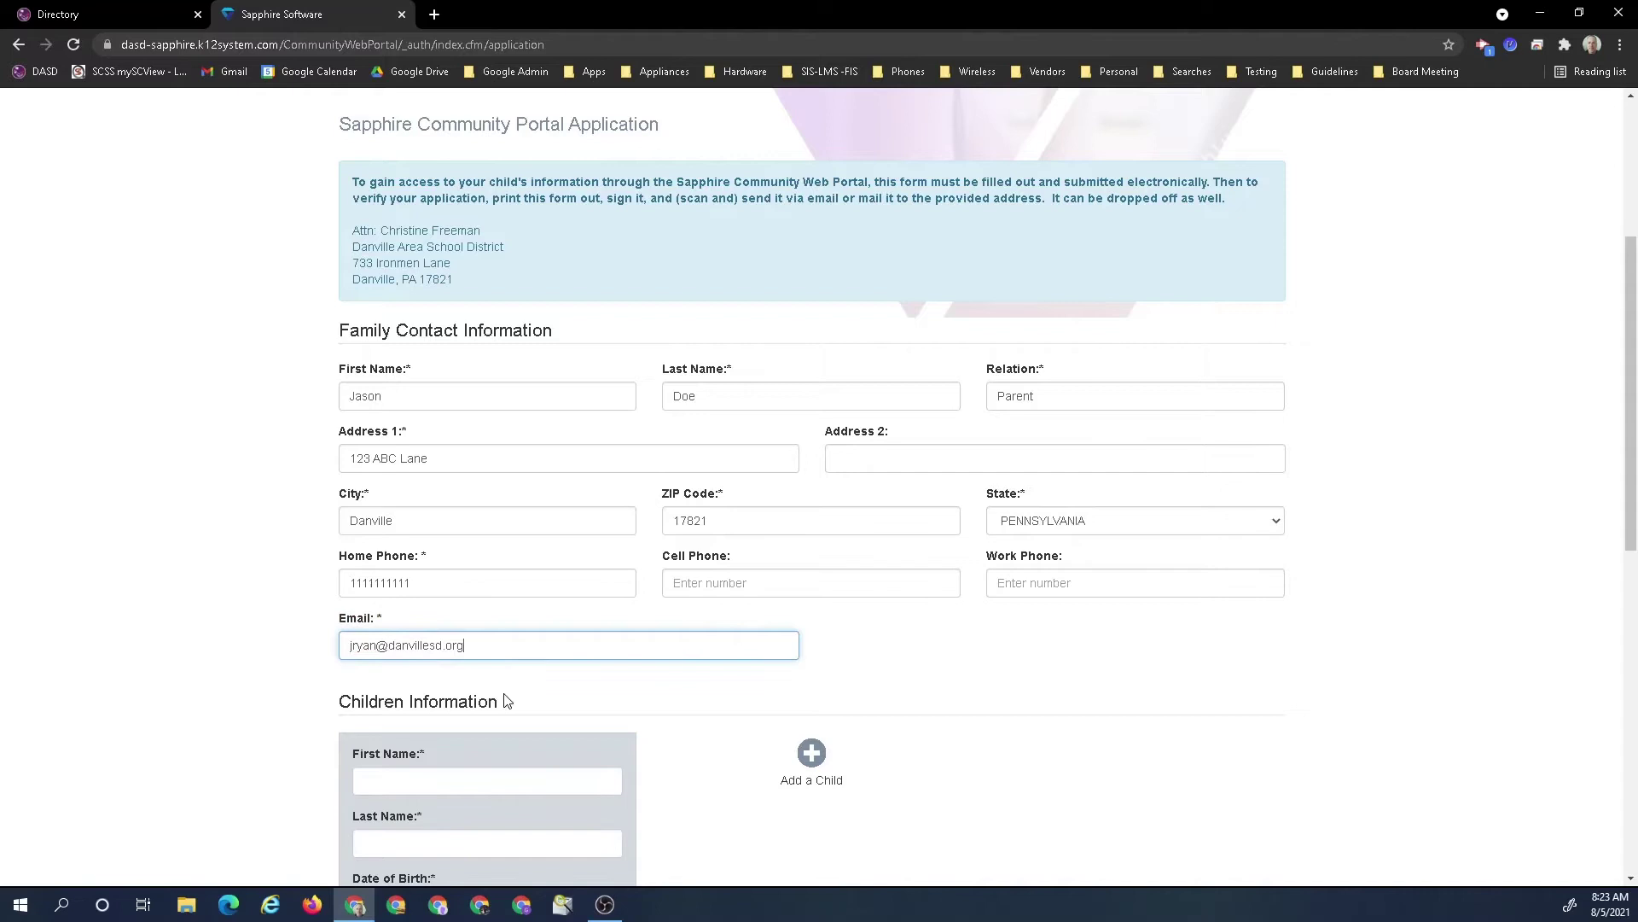
scroll(538, 659, down, 3)
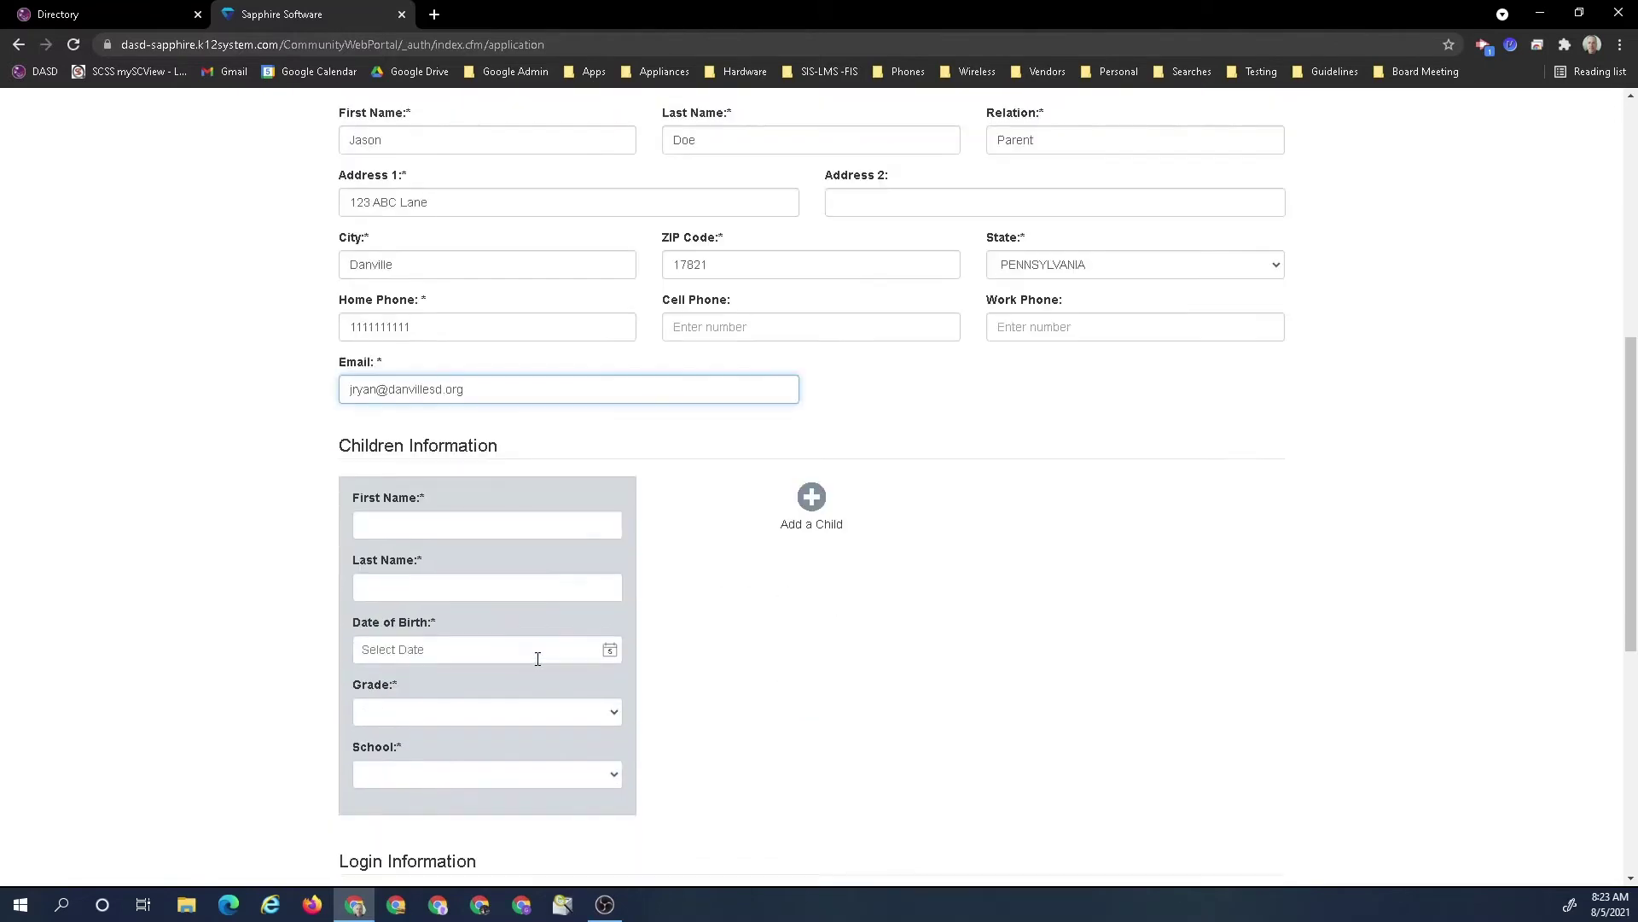
click(401, 529)
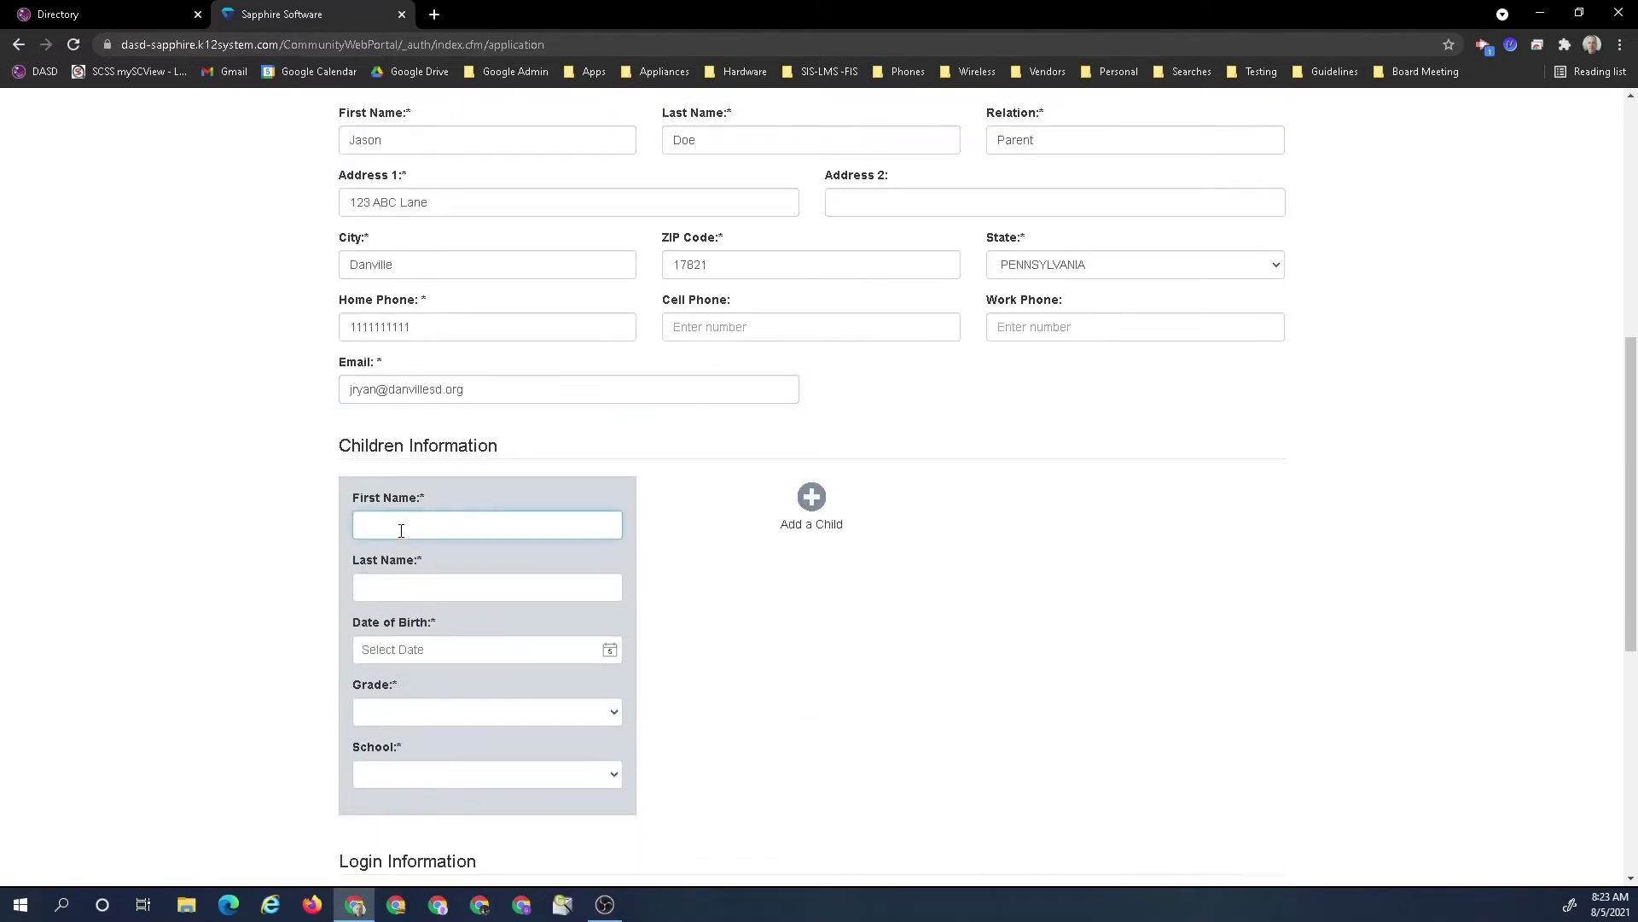
text(Jane)
key(Tab)
text(Doew)
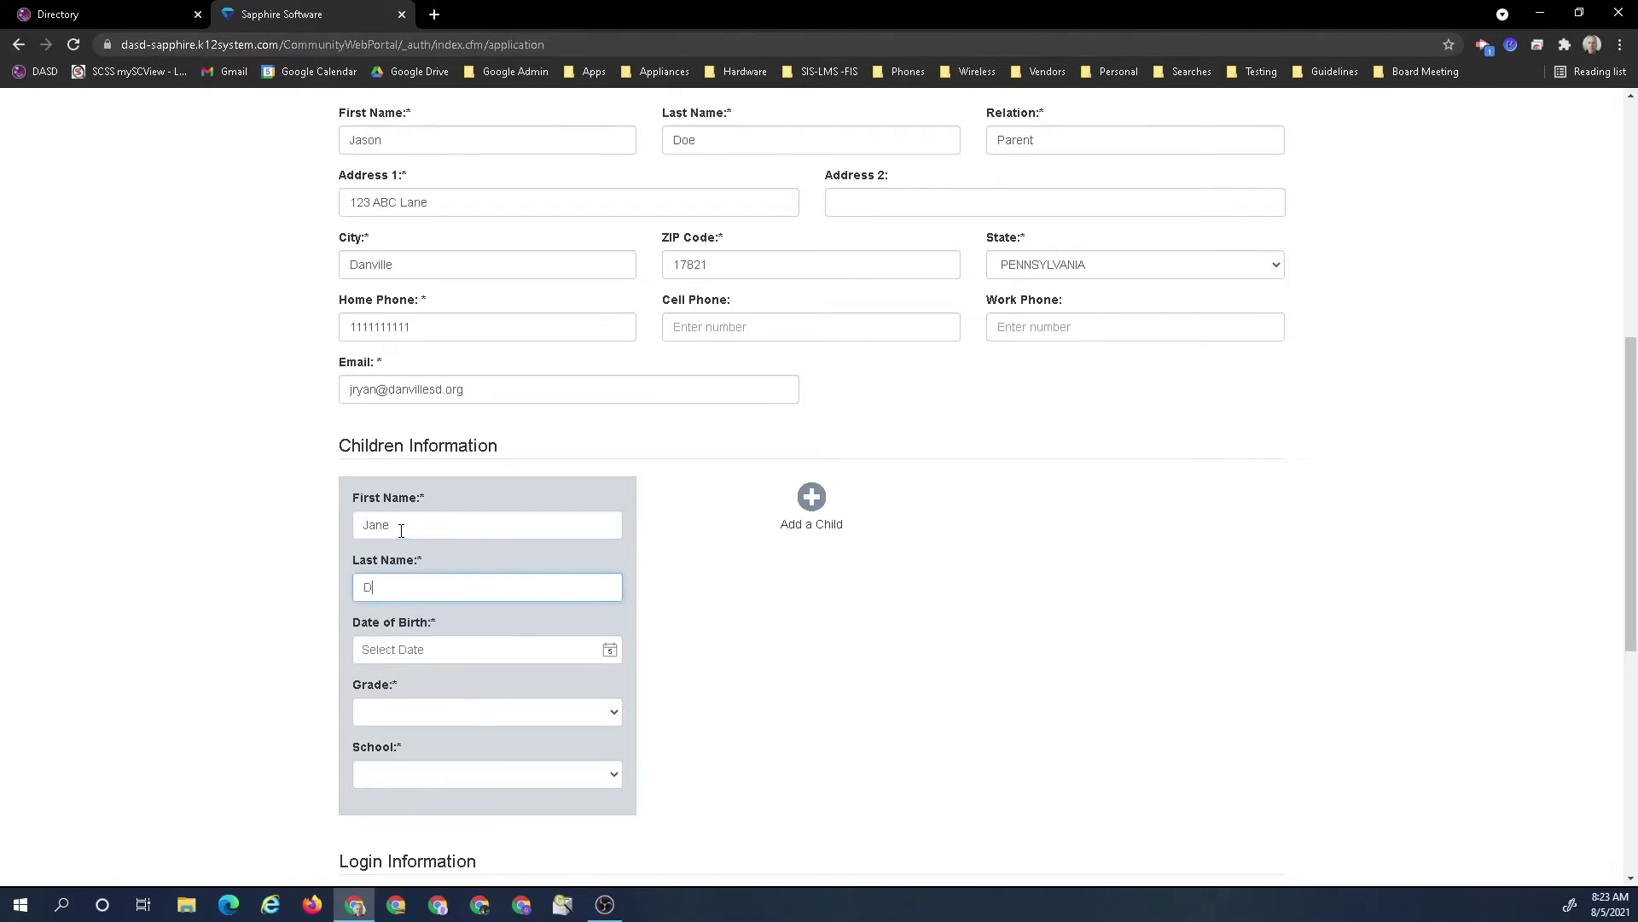
click(505, 651)
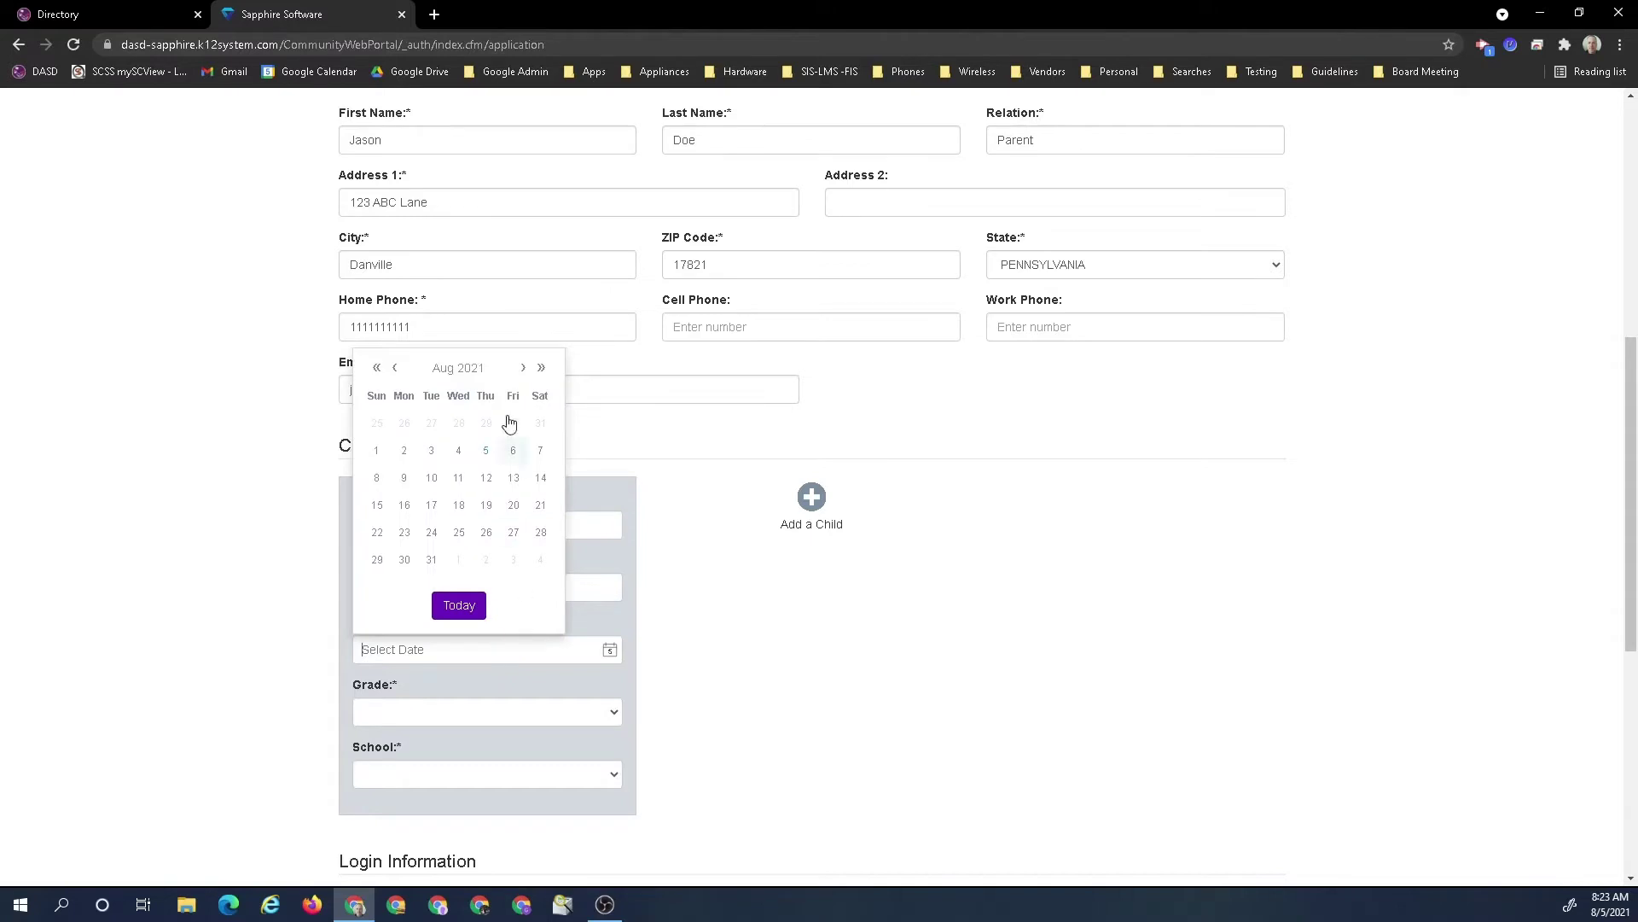
click(379, 371)
click(378, 370)
click(379, 370)
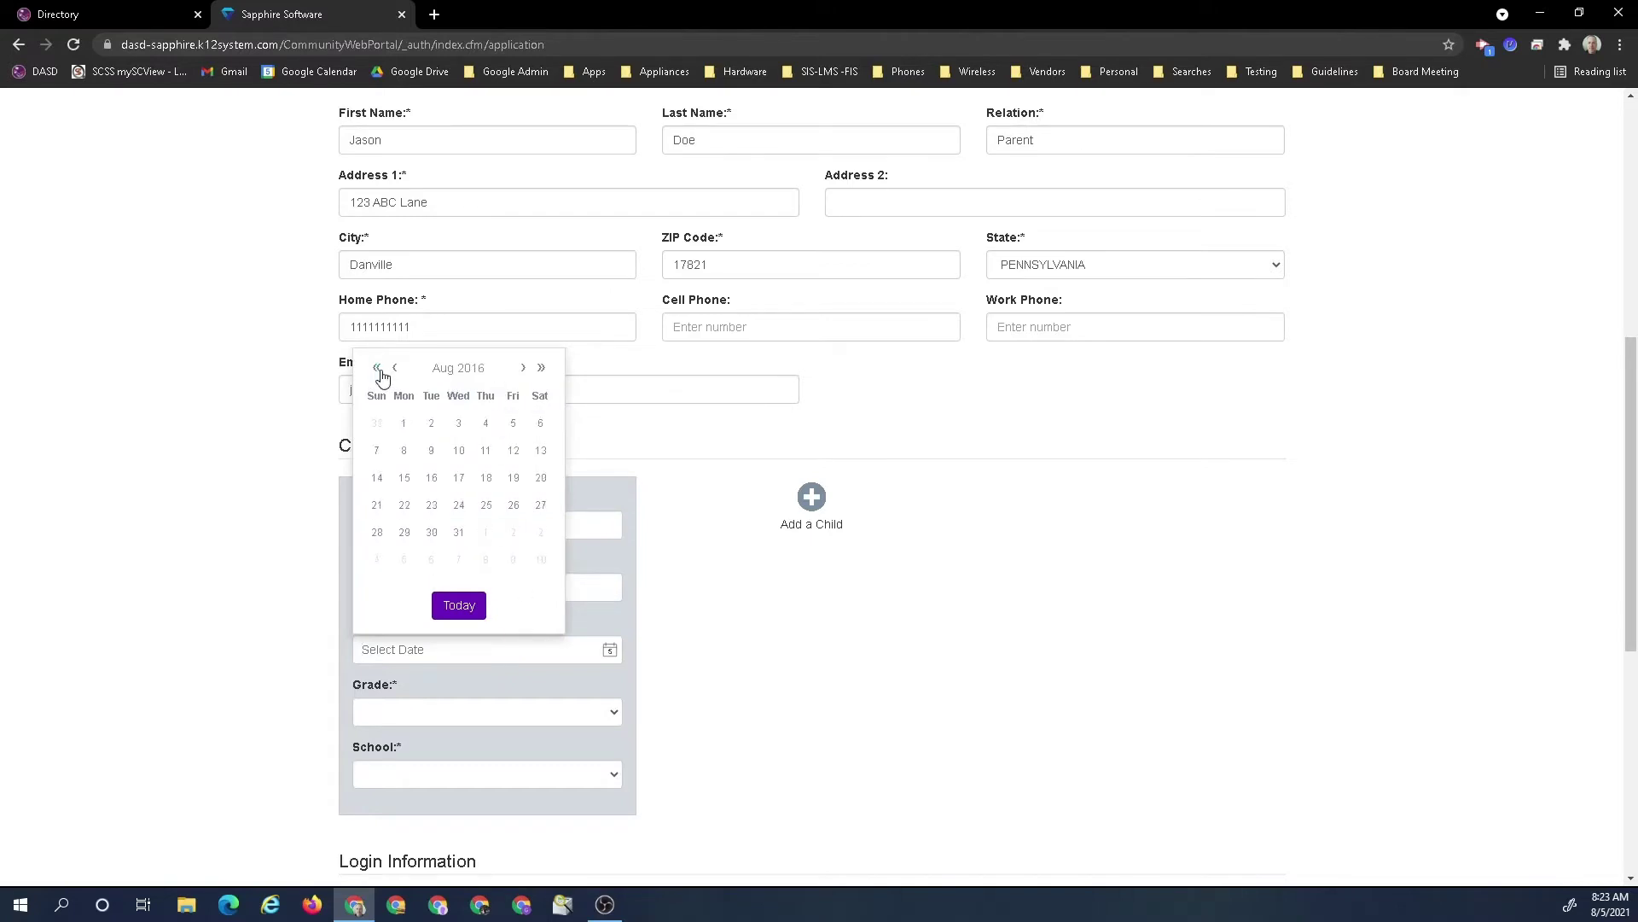
click(410, 424)
click(463, 713)
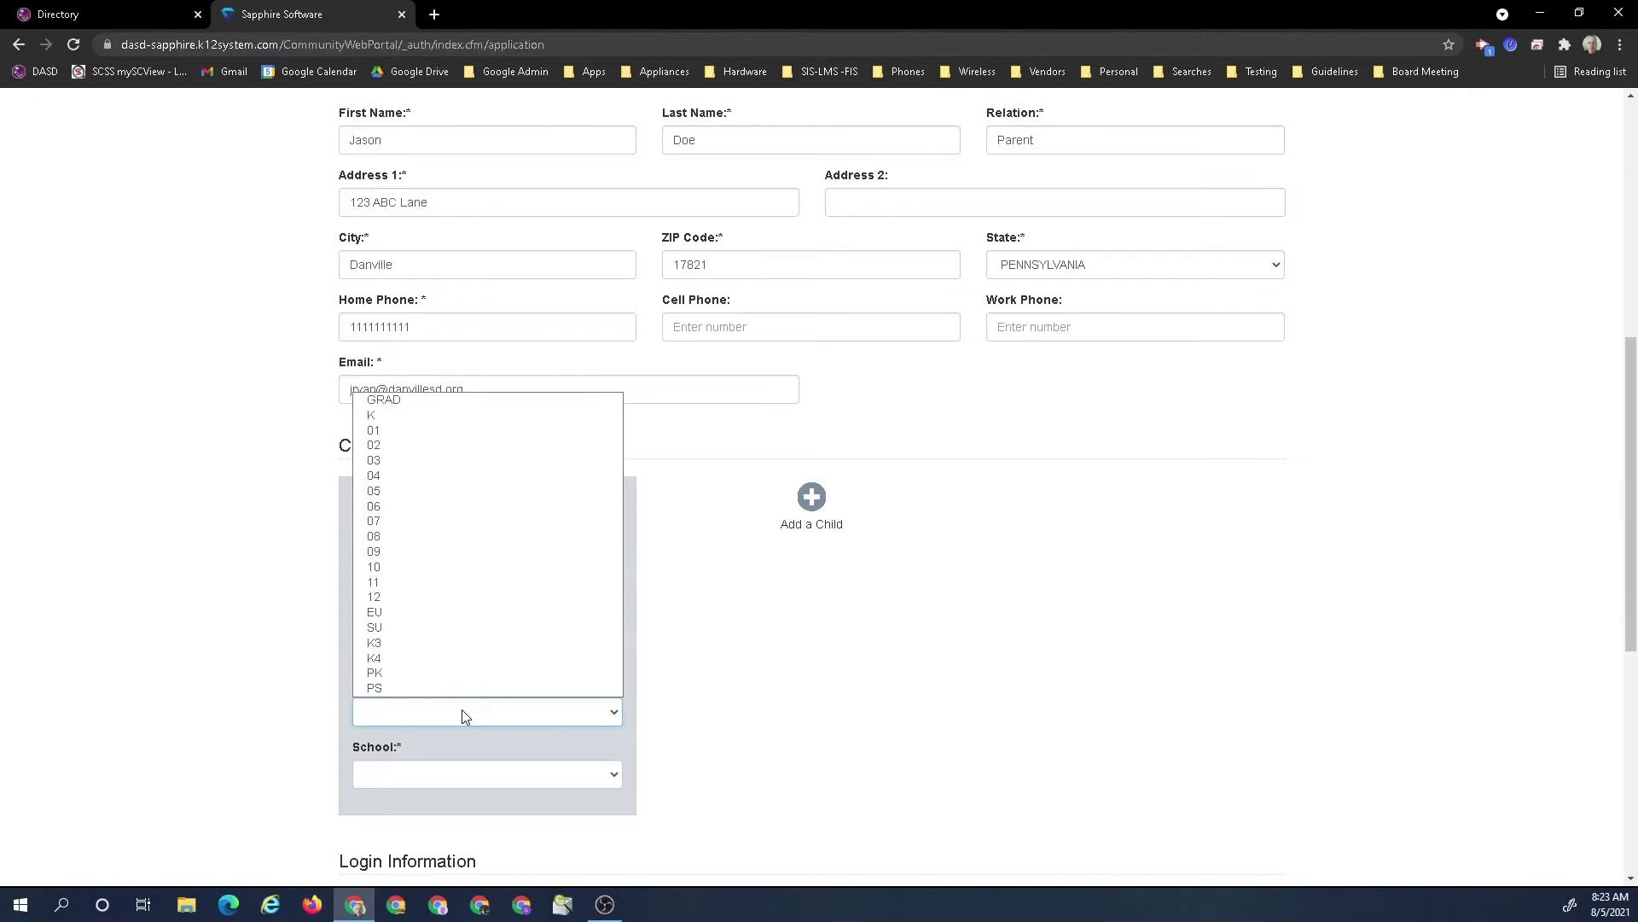
click(386, 416)
click(410, 771)
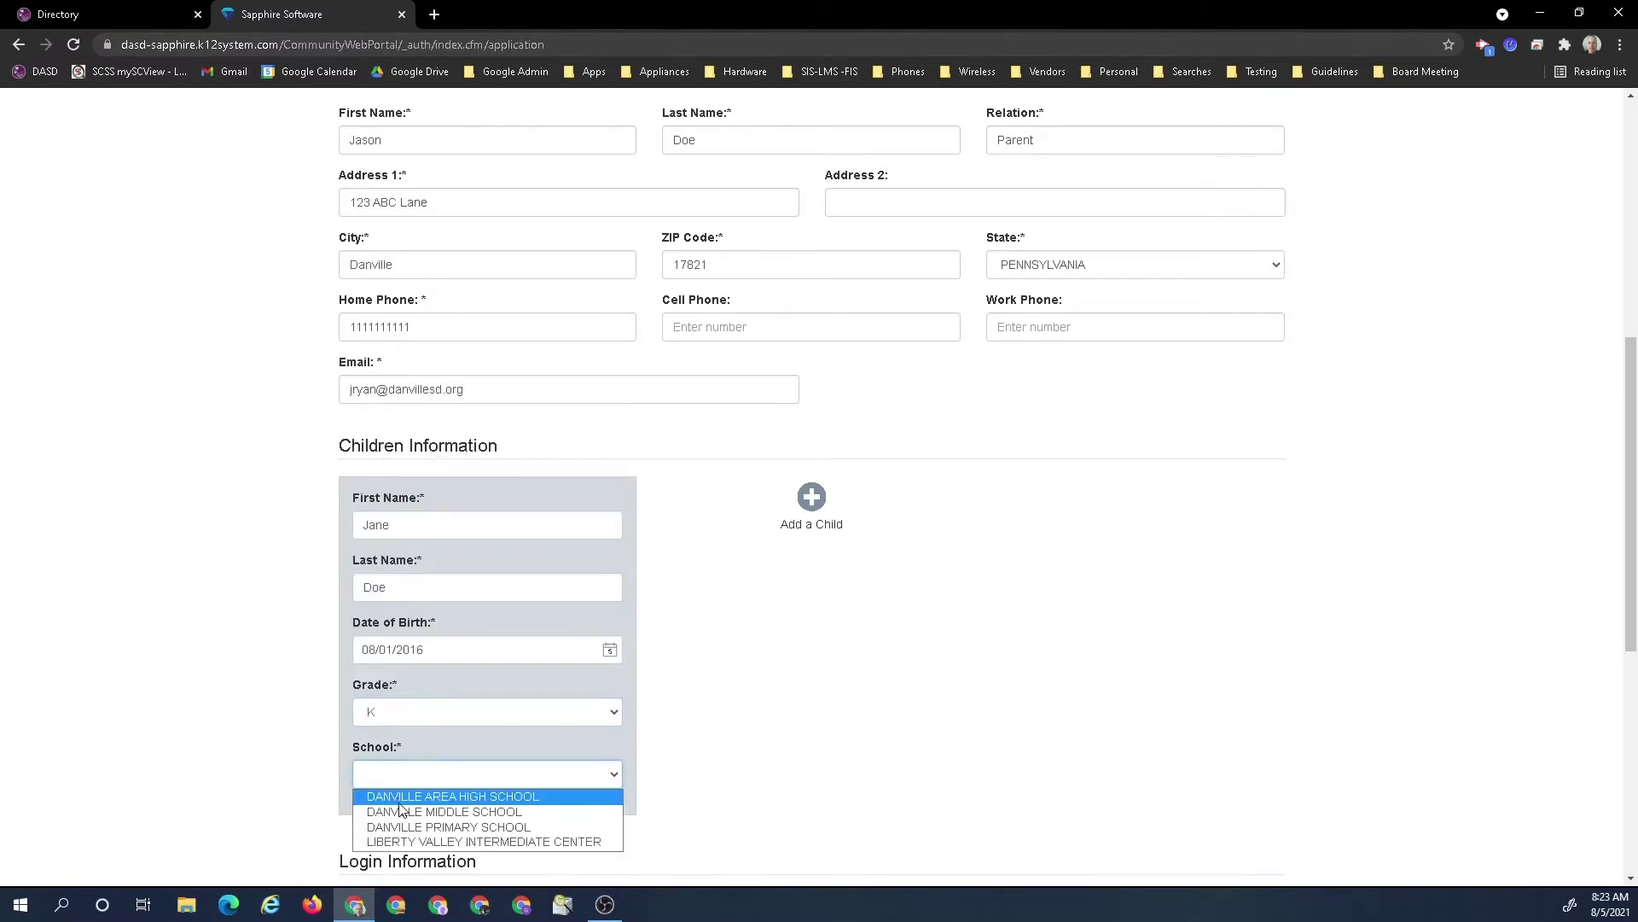
click(408, 827)
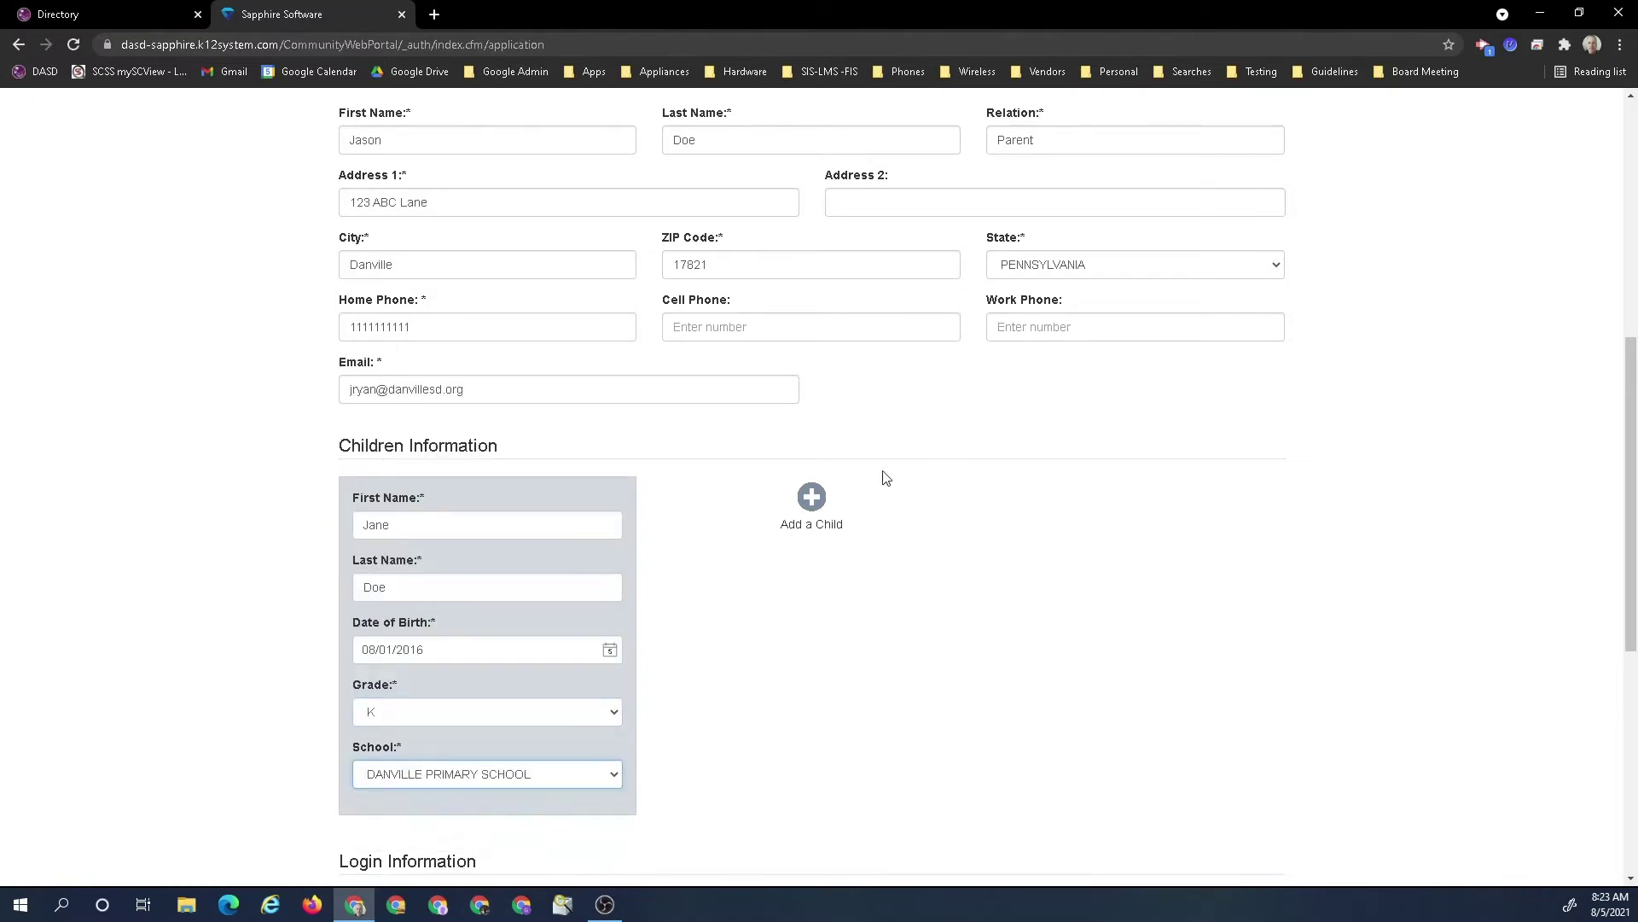
click(811, 511)
text(John)
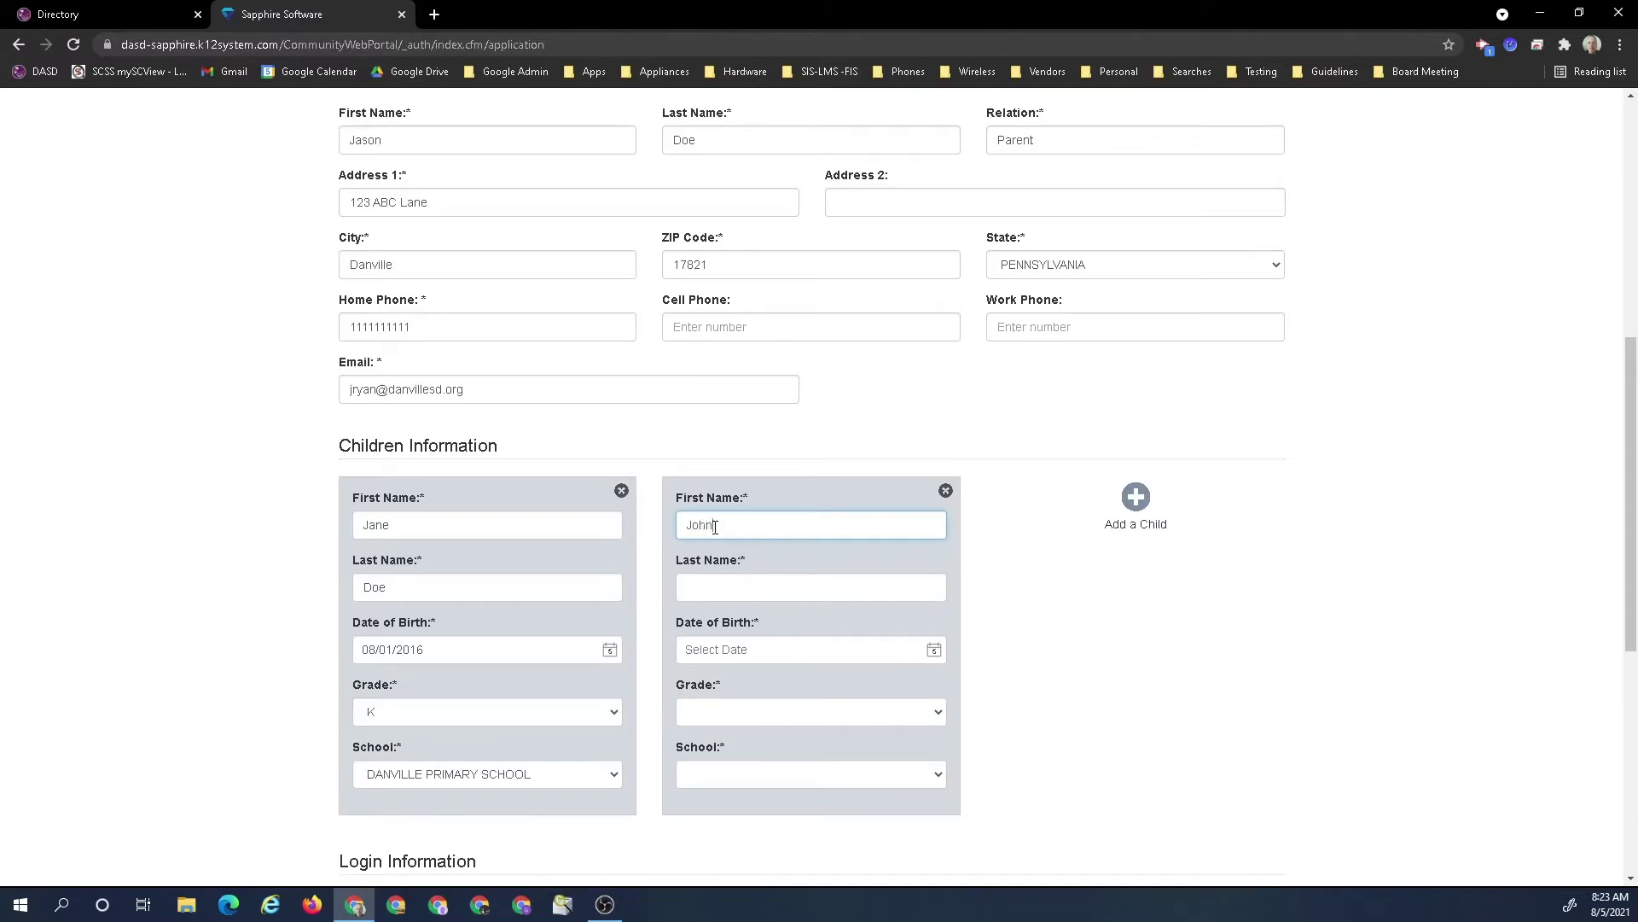
key(Tab)
text(Doe)
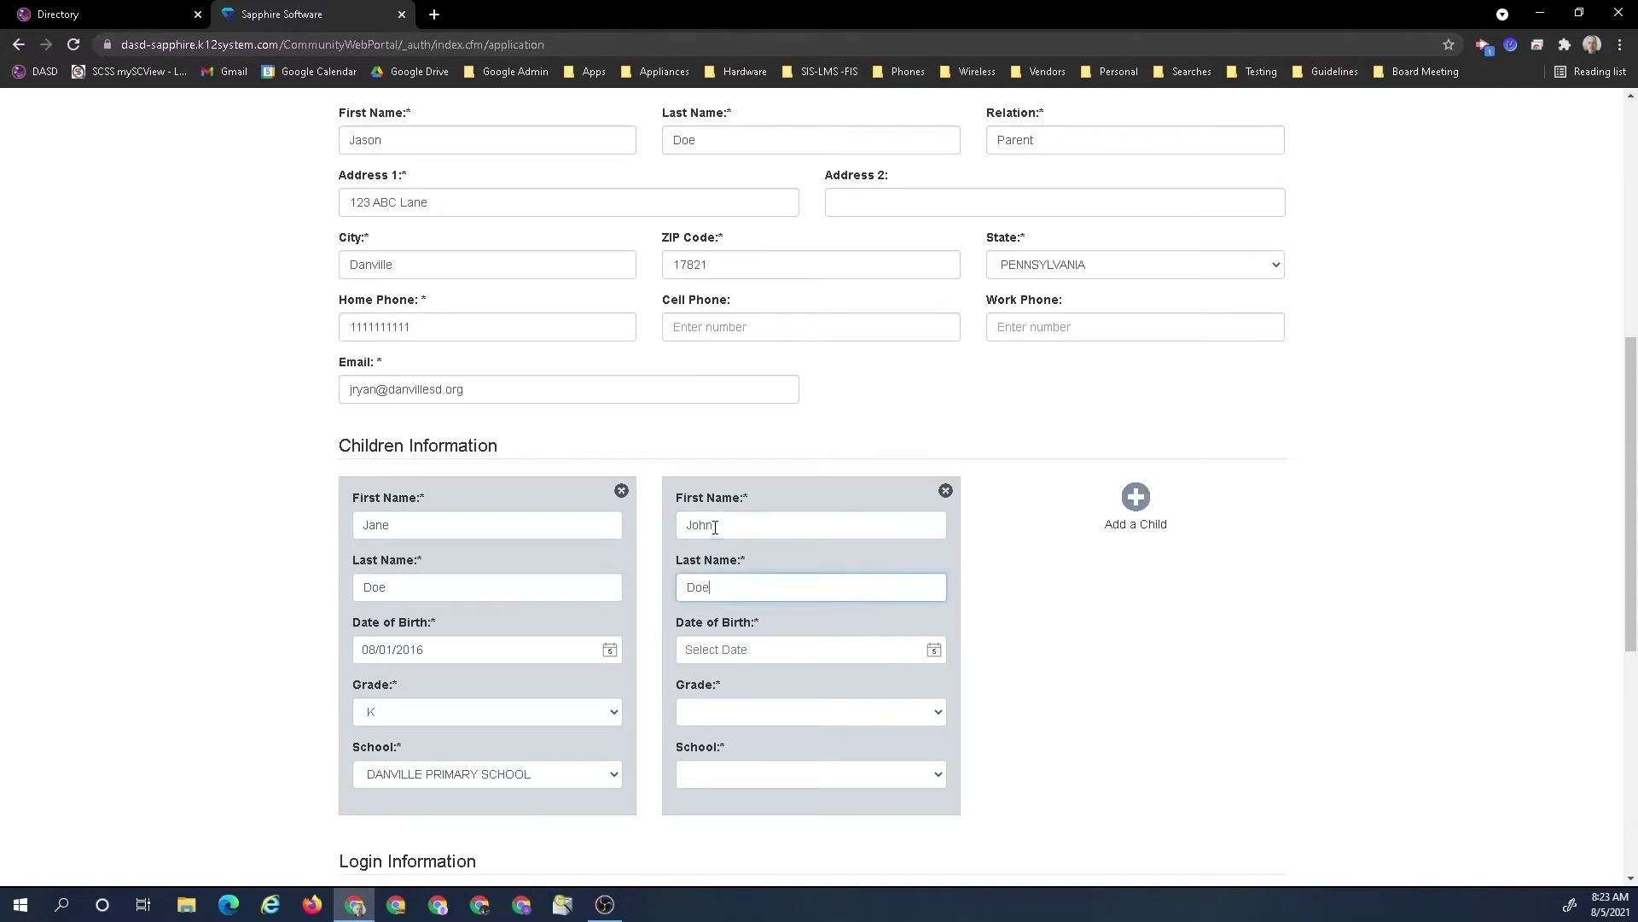
click(754, 658)
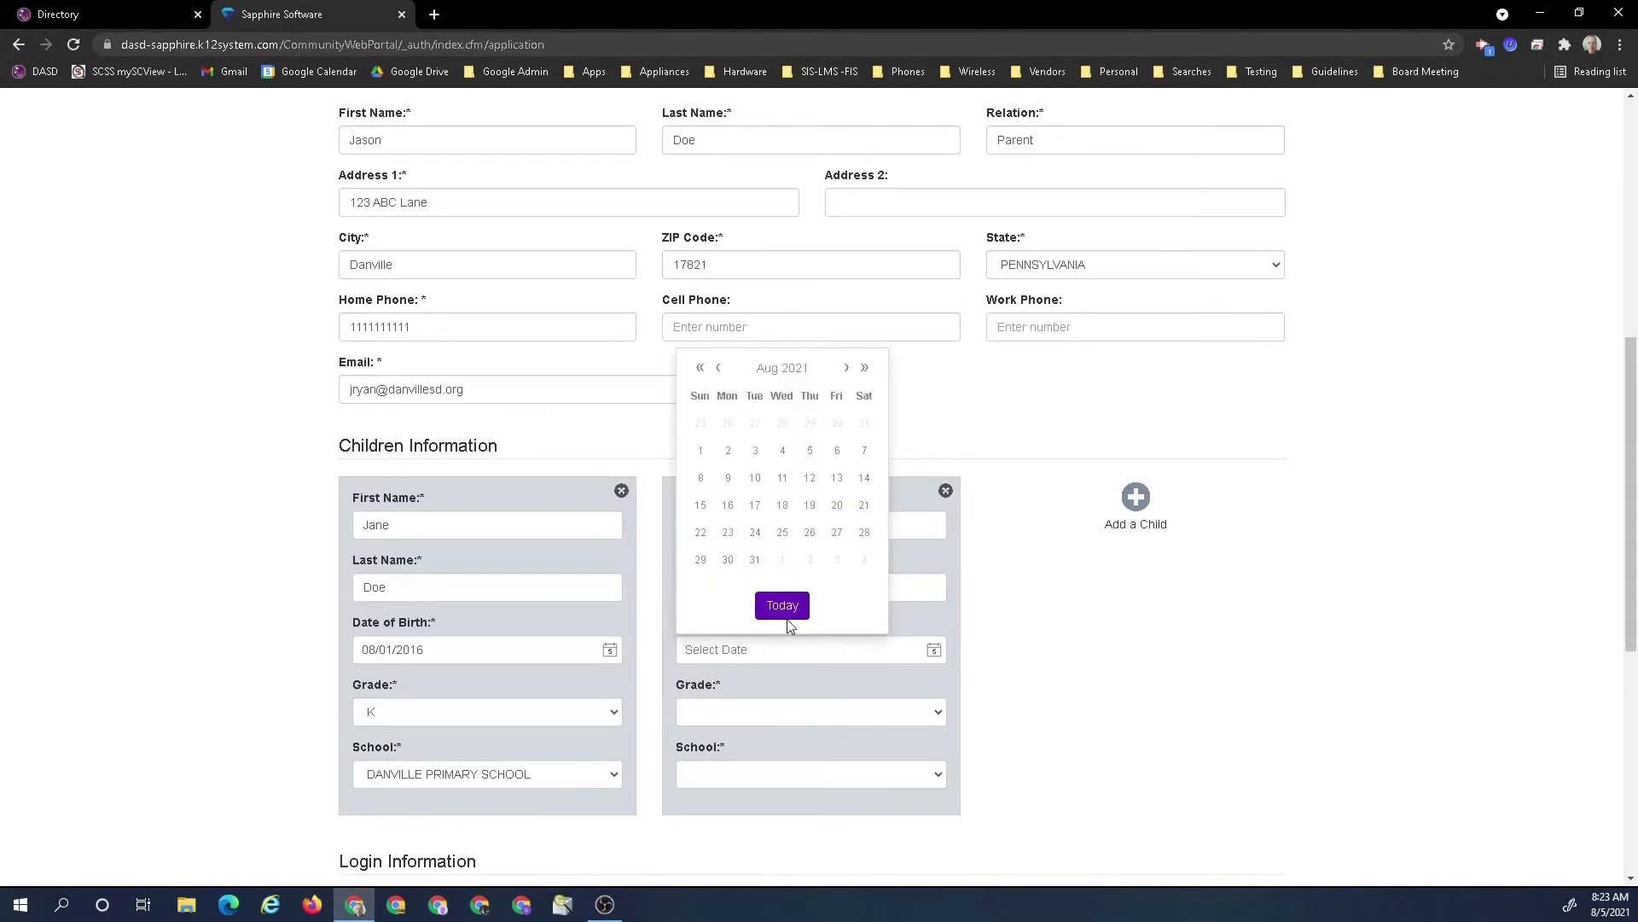
click(700, 368)
click(699, 368)
click(700, 368)
click(699, 368)
click(699, 367)
click(727, 424)
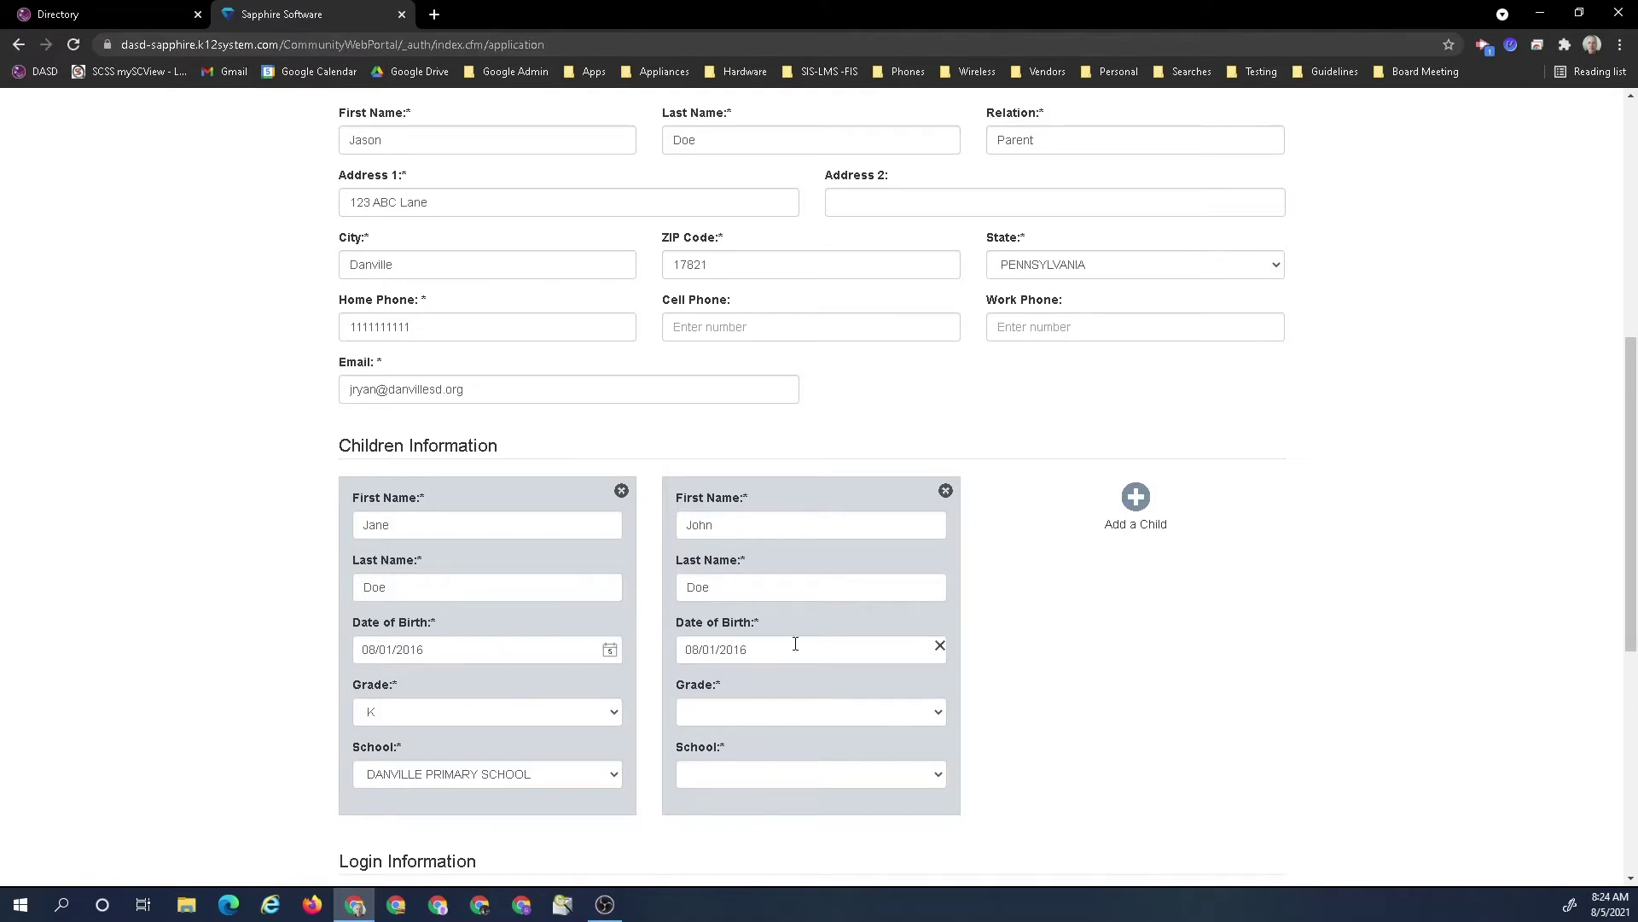
click(777, 715)
scroll(760, 529, up, 4)
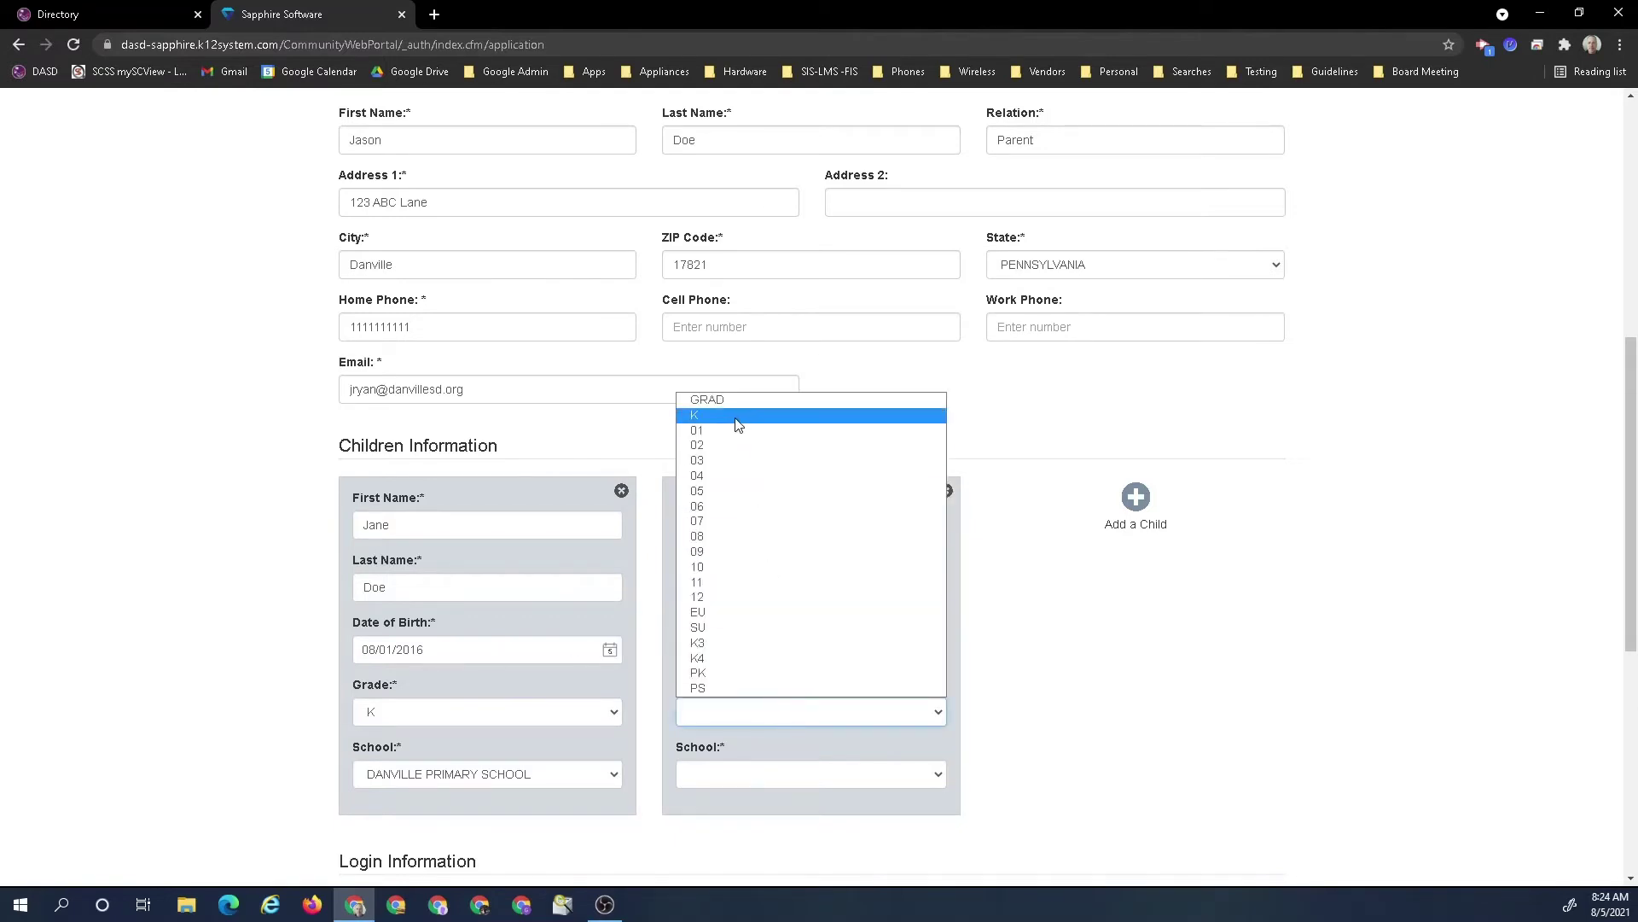
click(744, 428)
click(758, 775)
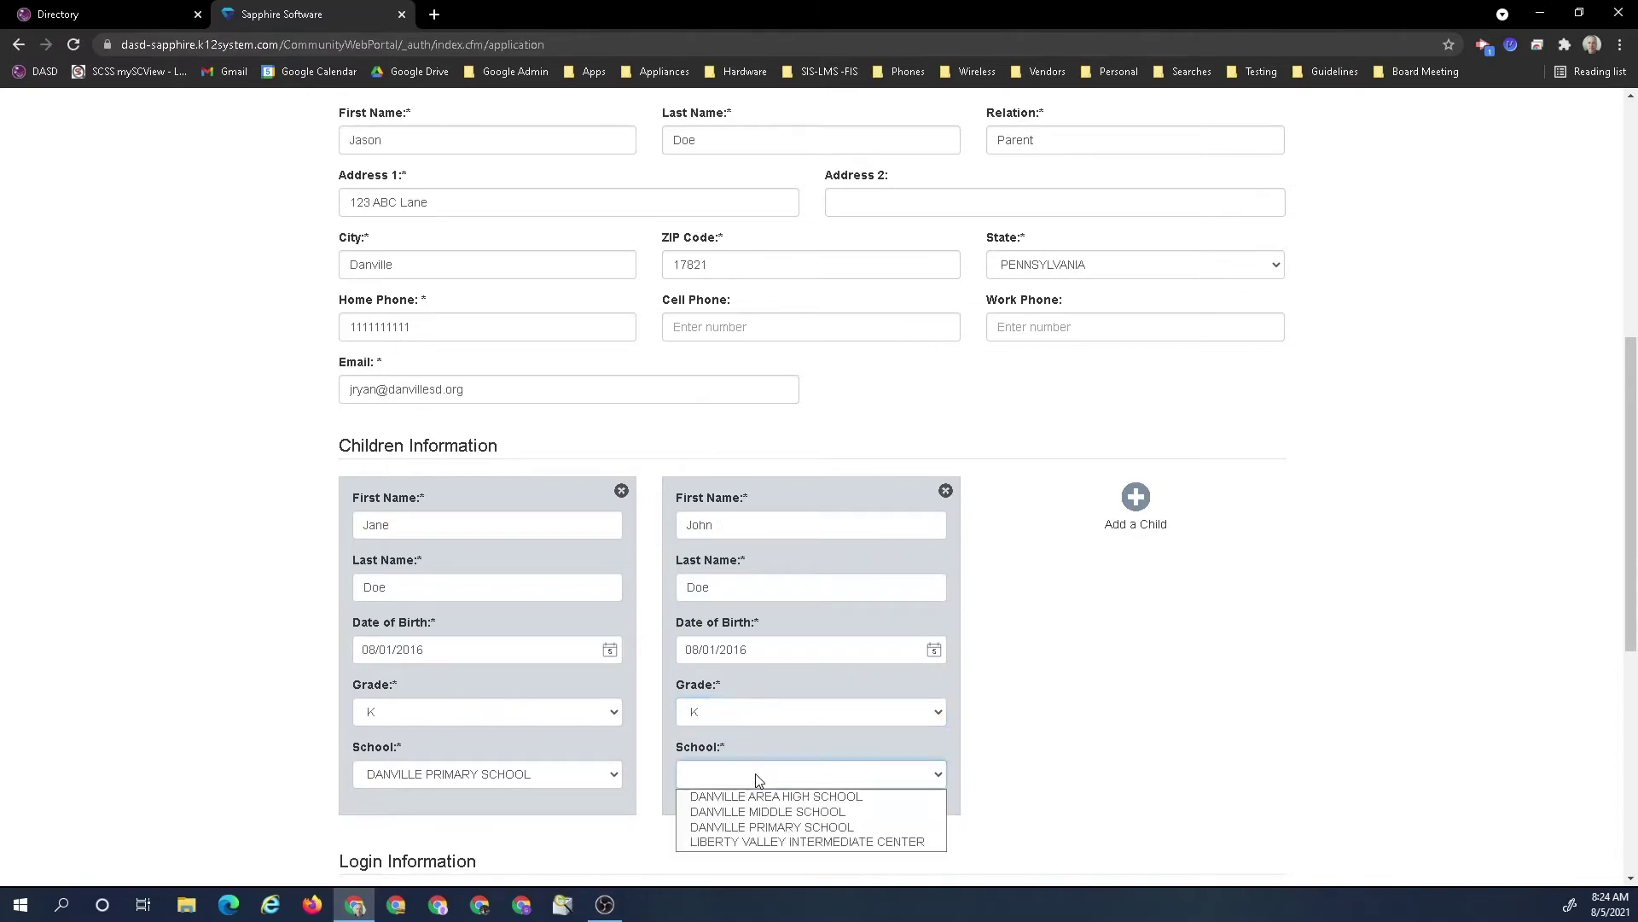
click(758, 826)
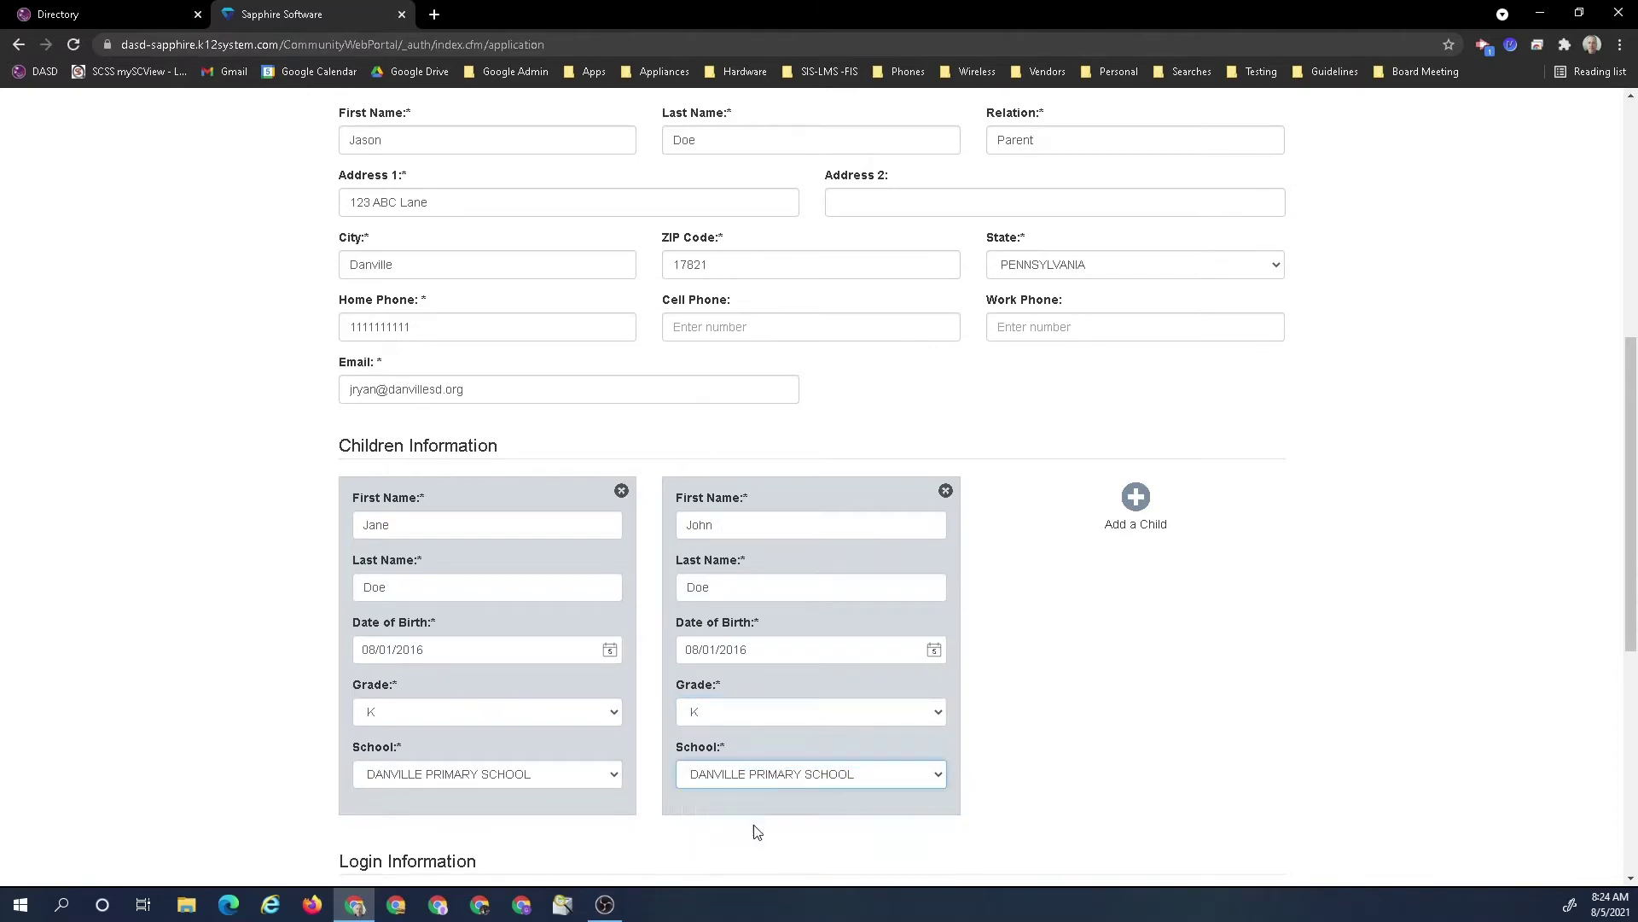
Choose an available username and enter the account password
scroll(1301, 610, down, 4)
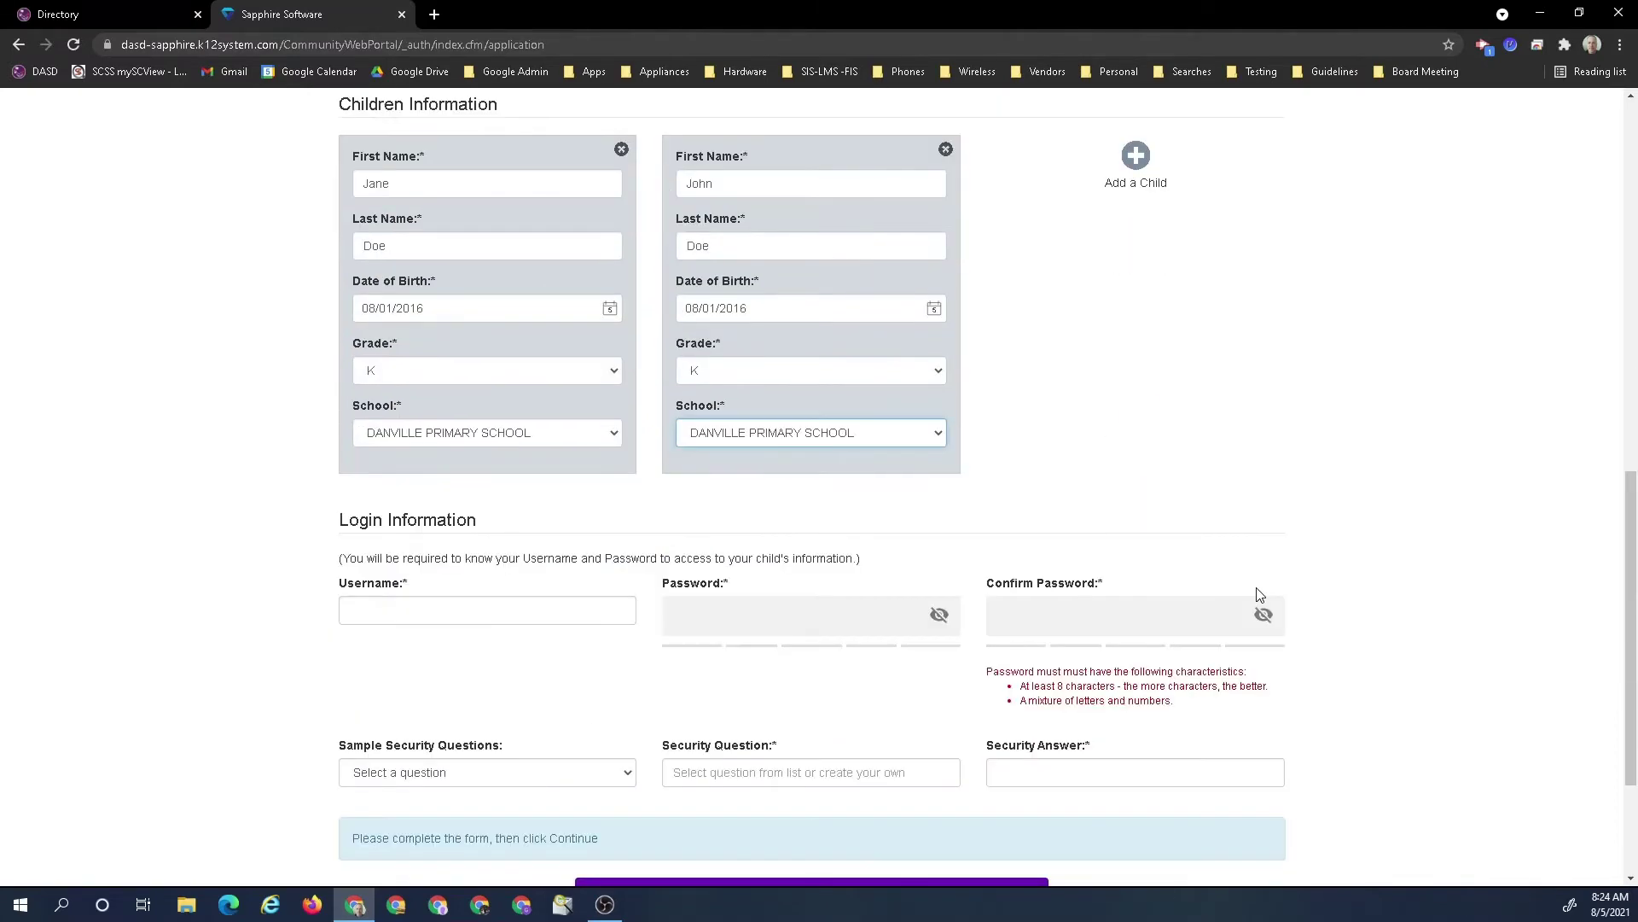
click(474, 614)
text(jdoe)
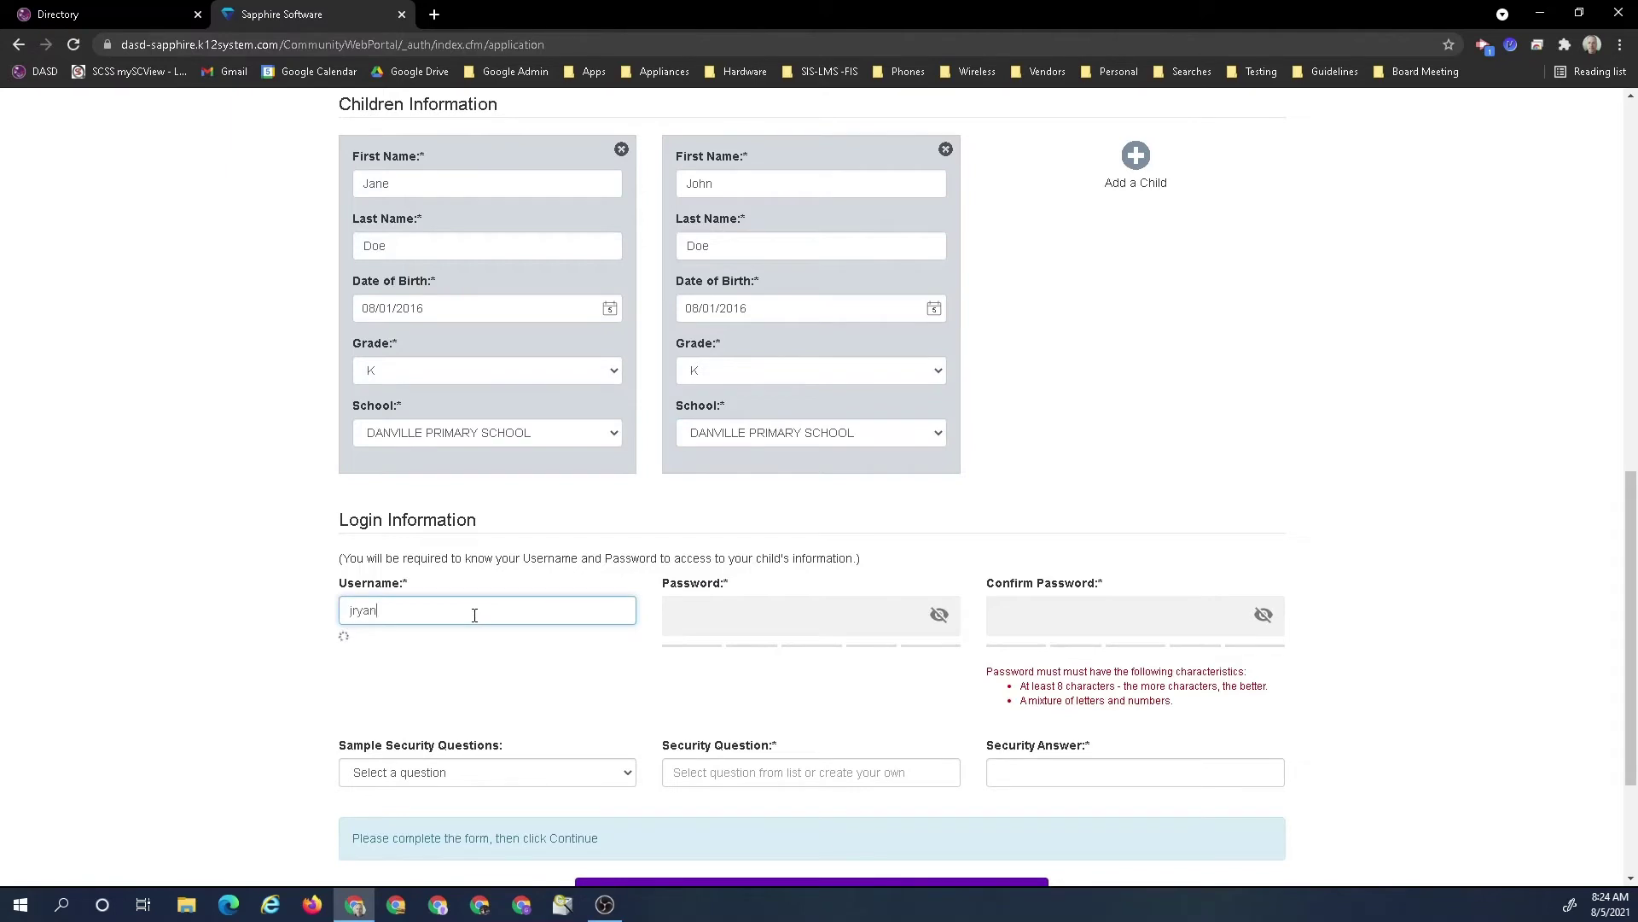
key(BackSpace)
key(BackSpace)
key(BackSpace)
key(BackSpace)
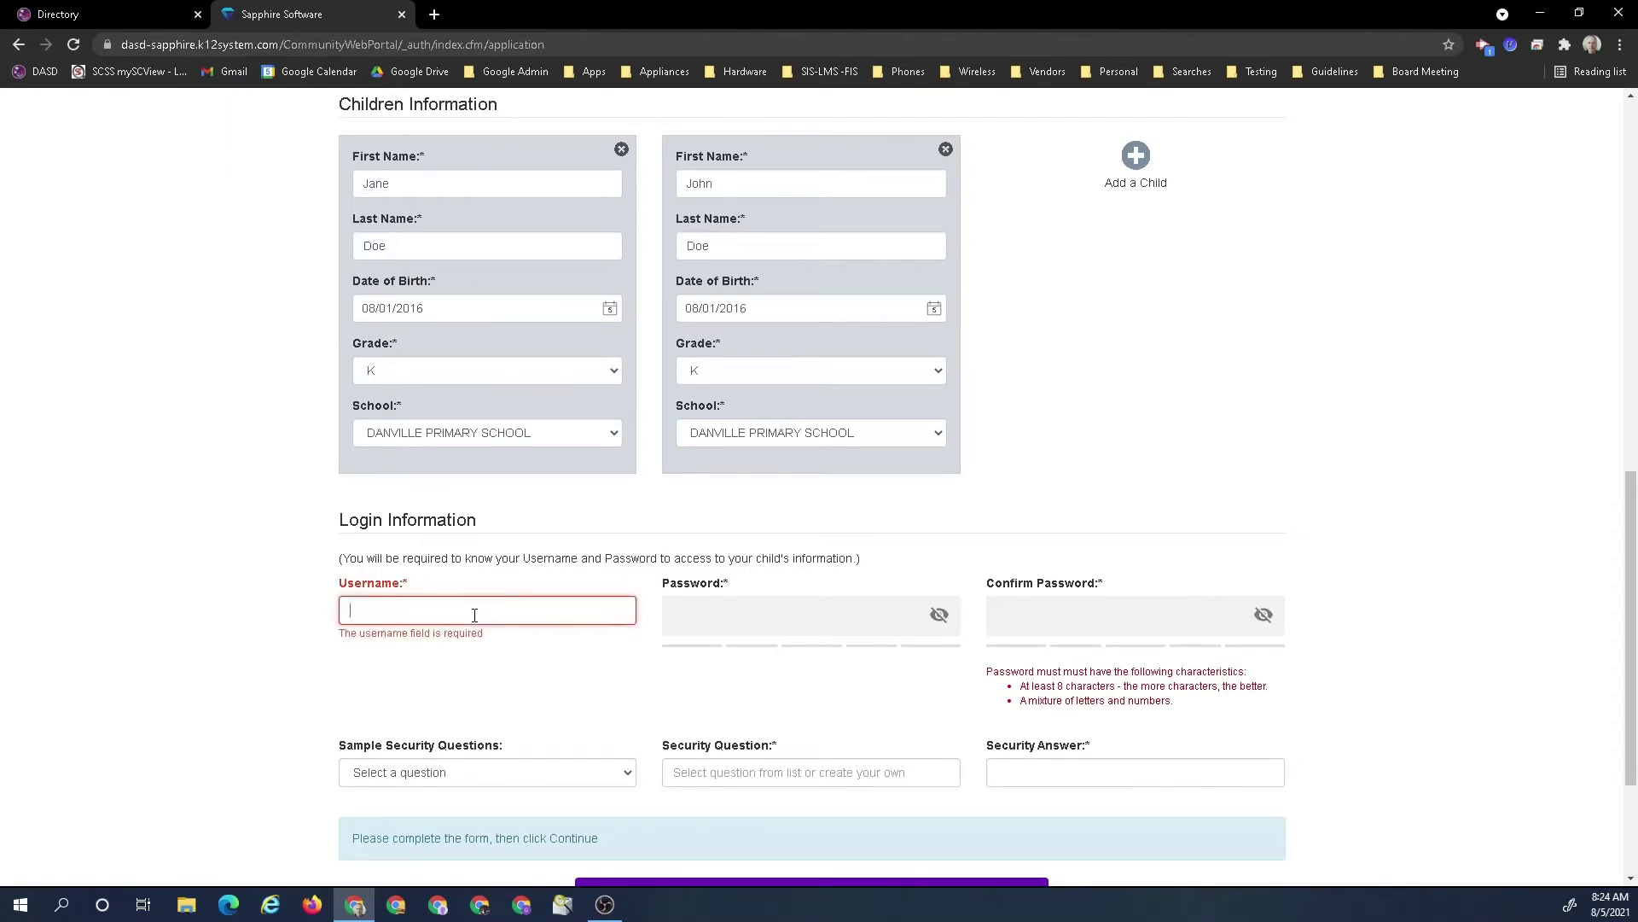
text(jdo)
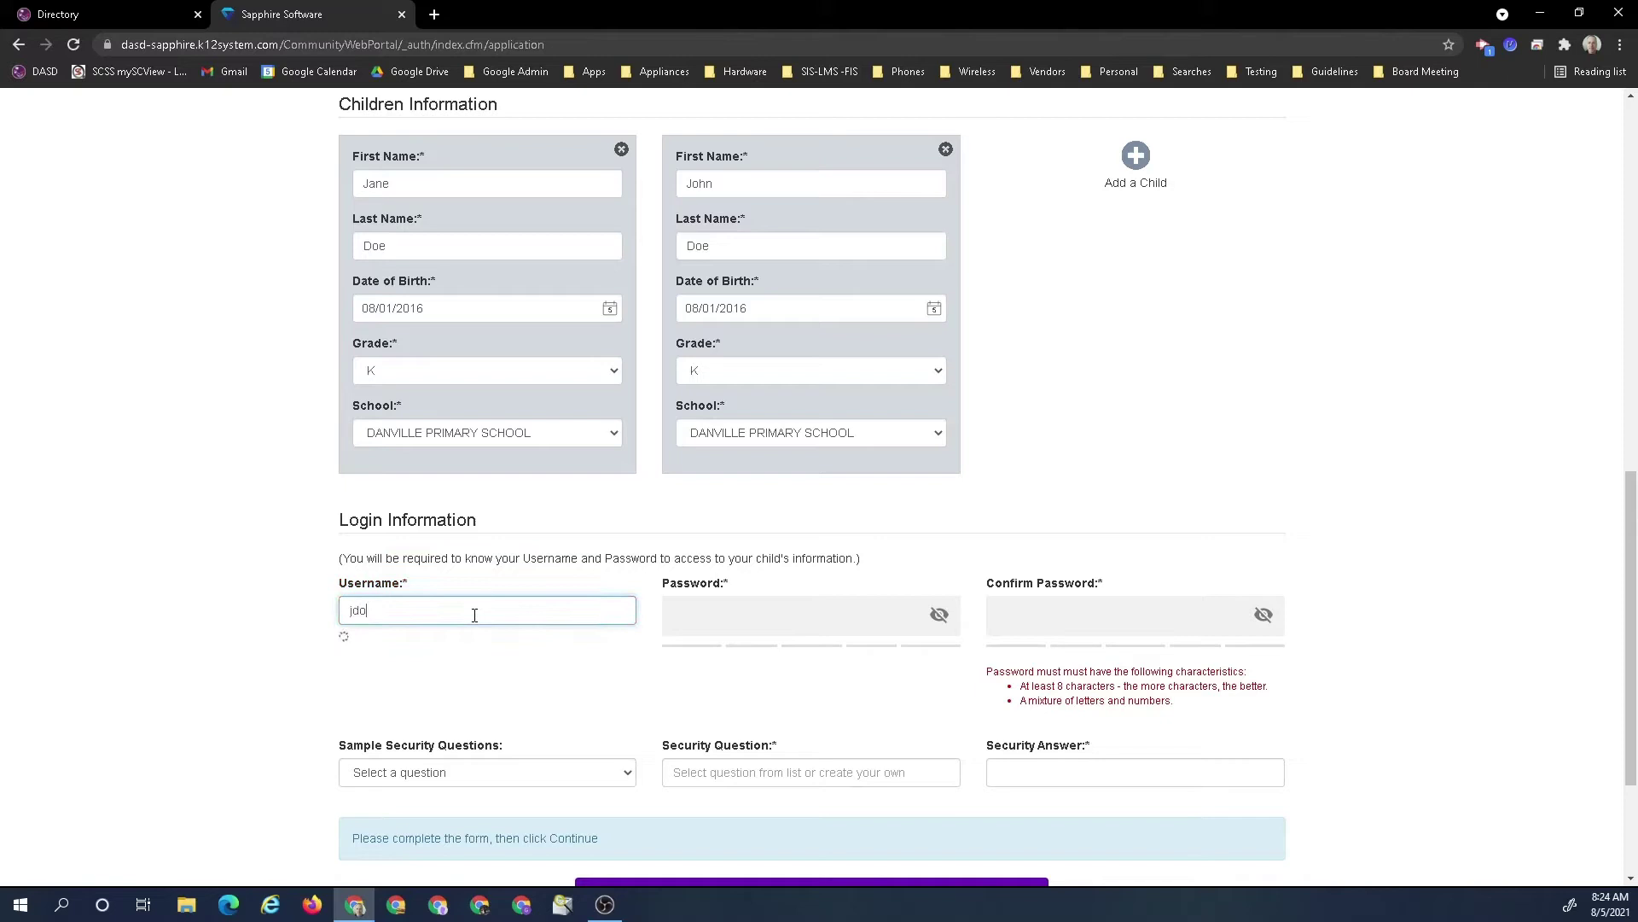
text(e11)
click(741, 602)
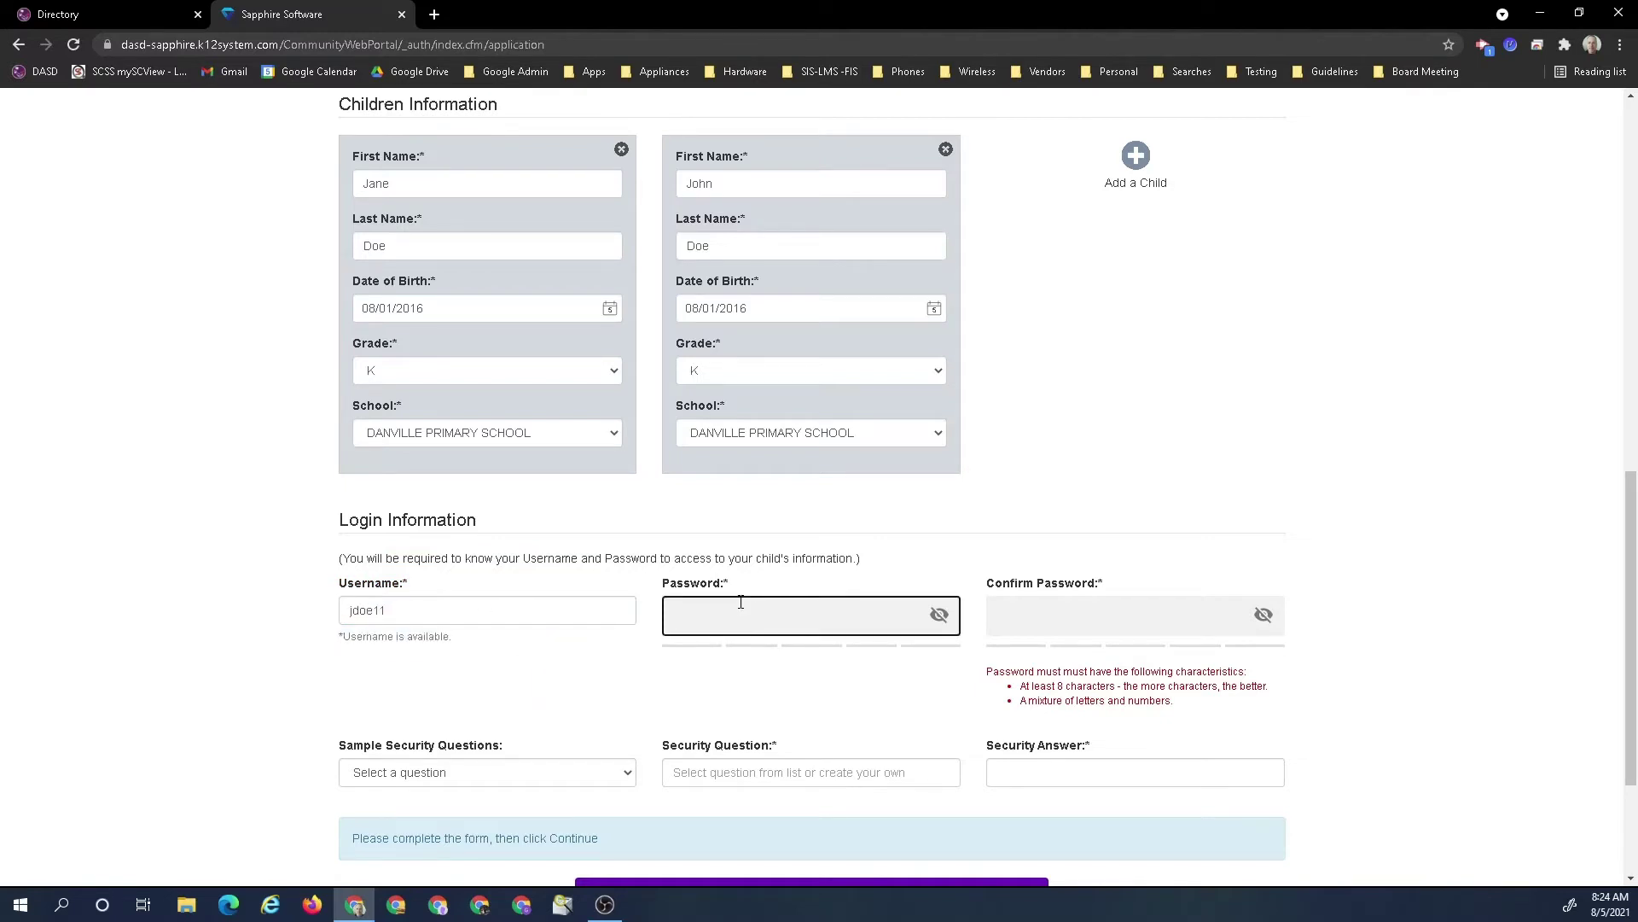
text(•••••••)
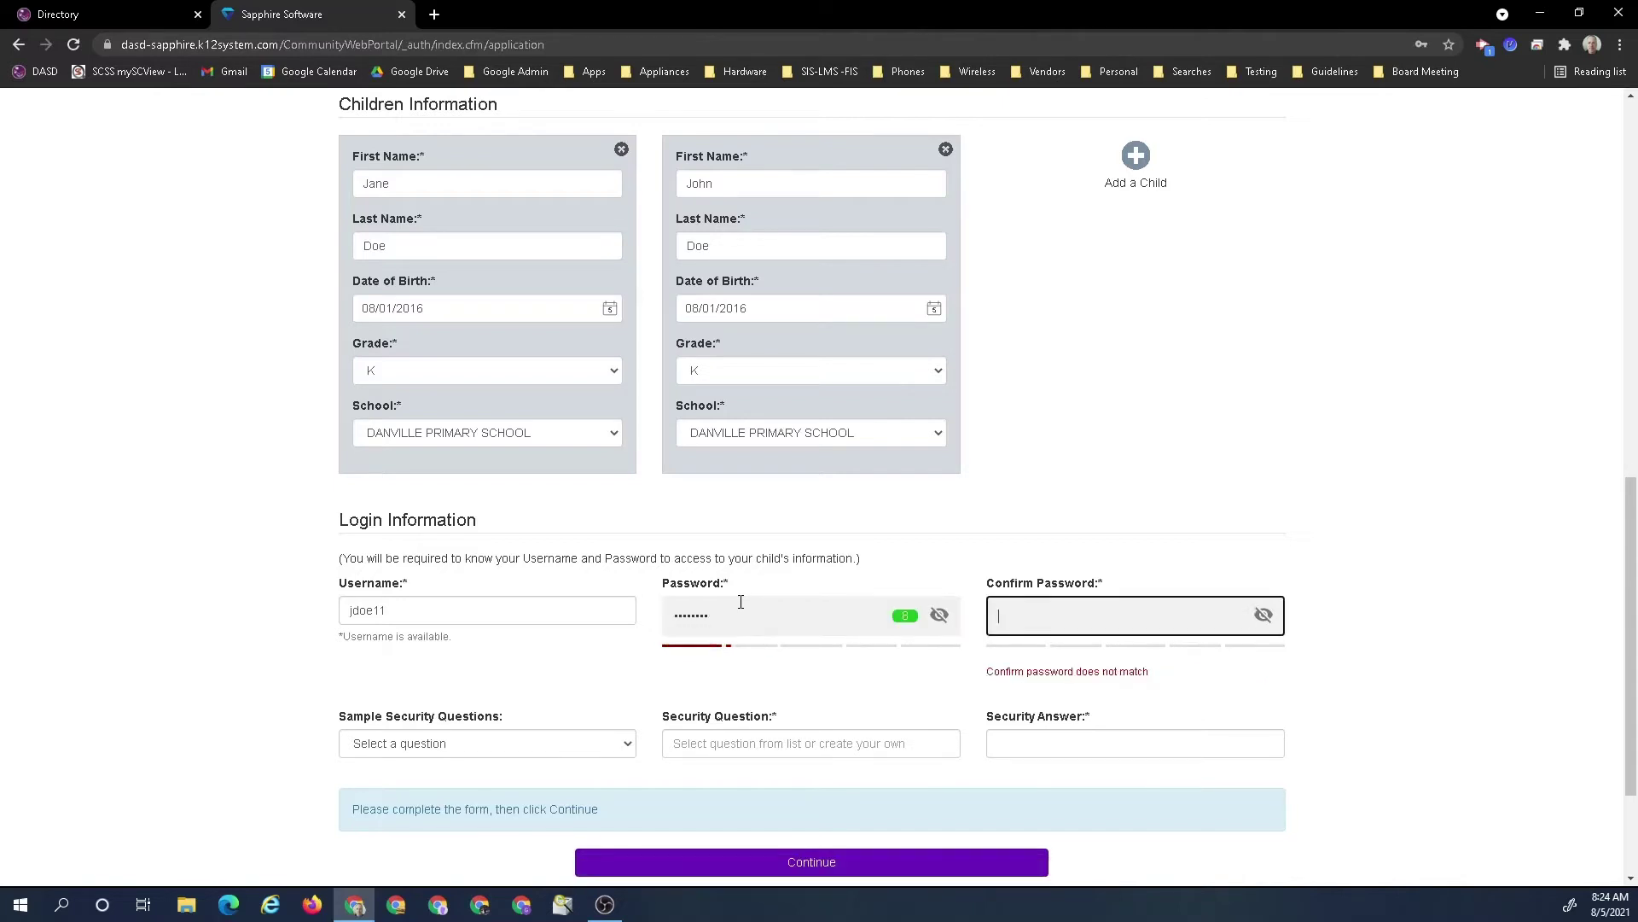
text(••••••••)
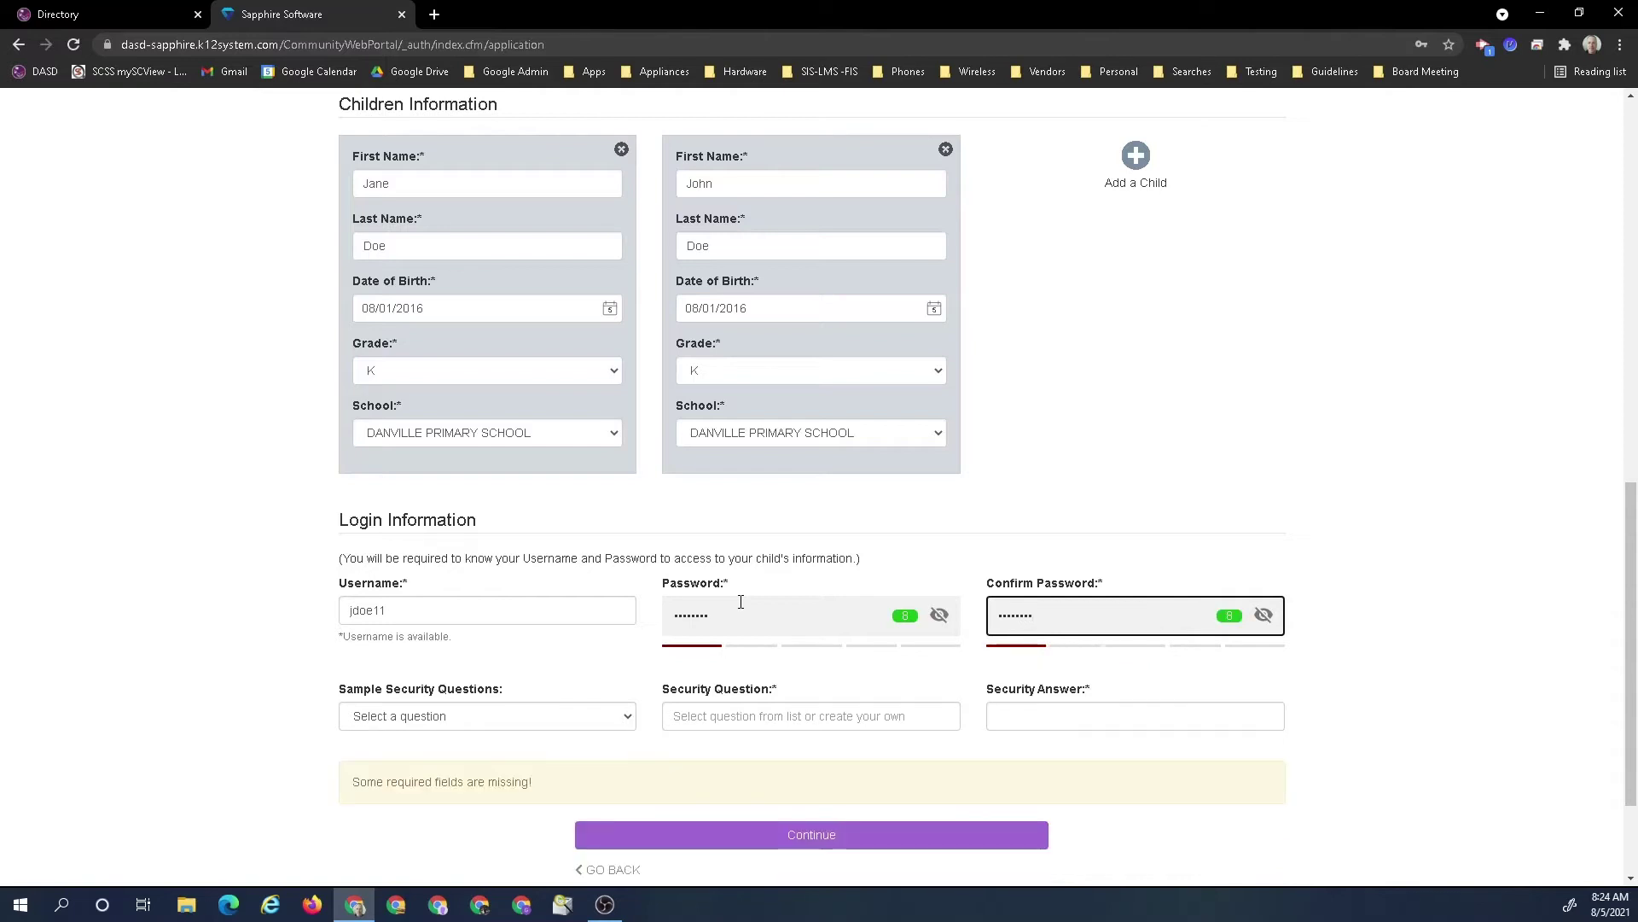
Pick the childhood nickname security question, enter its answer, and submit the application
click(590, 722)
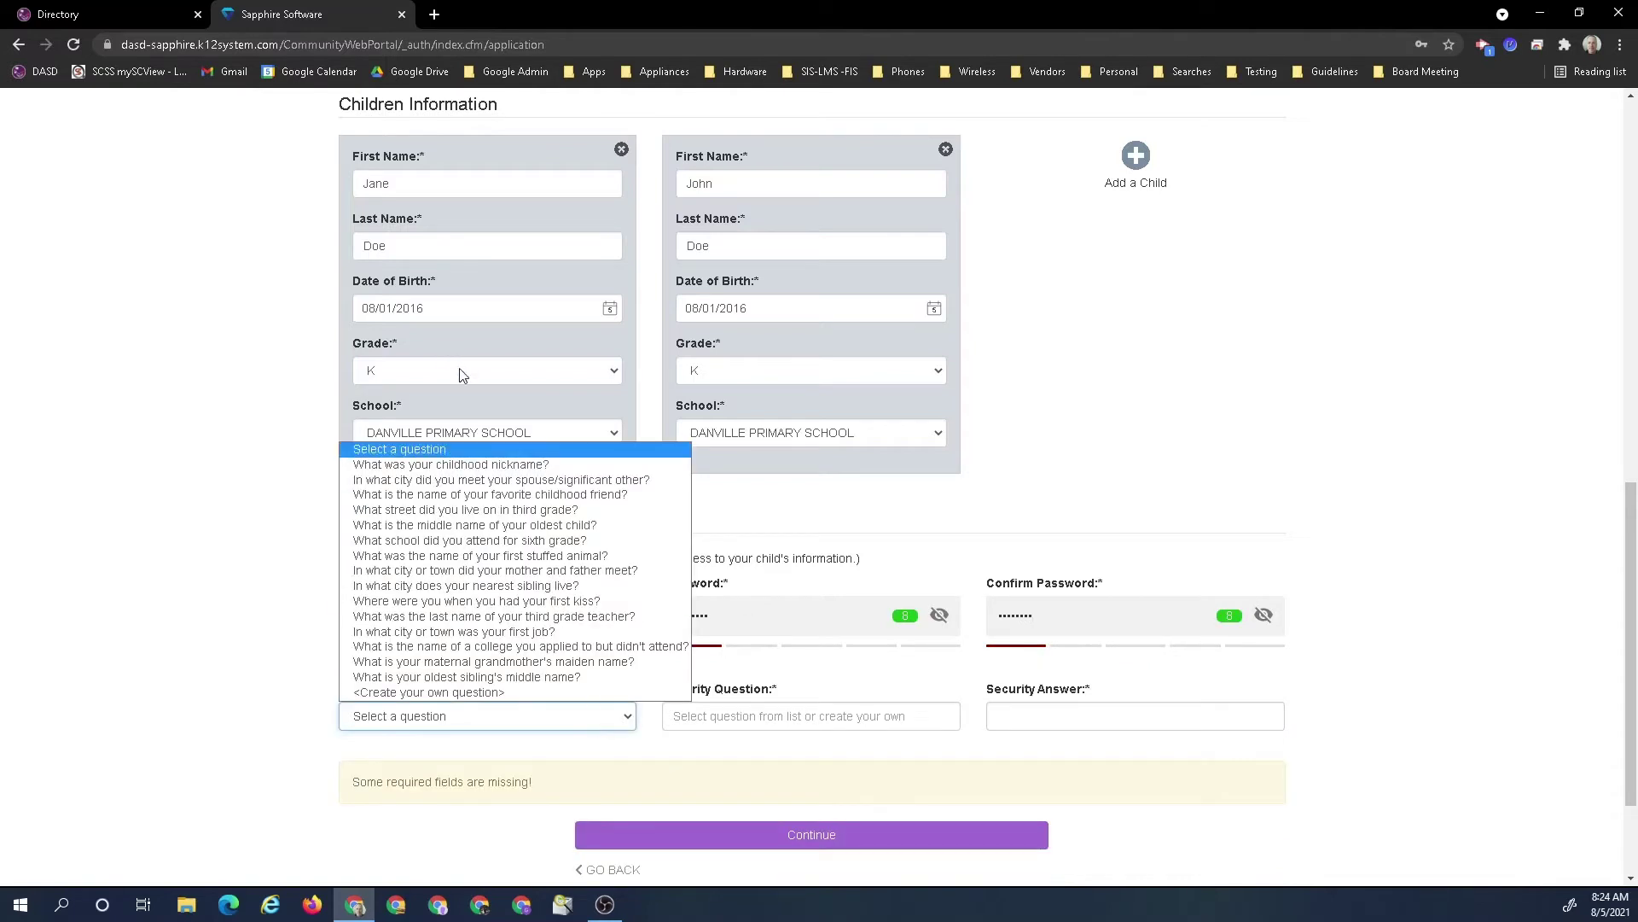
click(464, 464)
click(1103, 715)
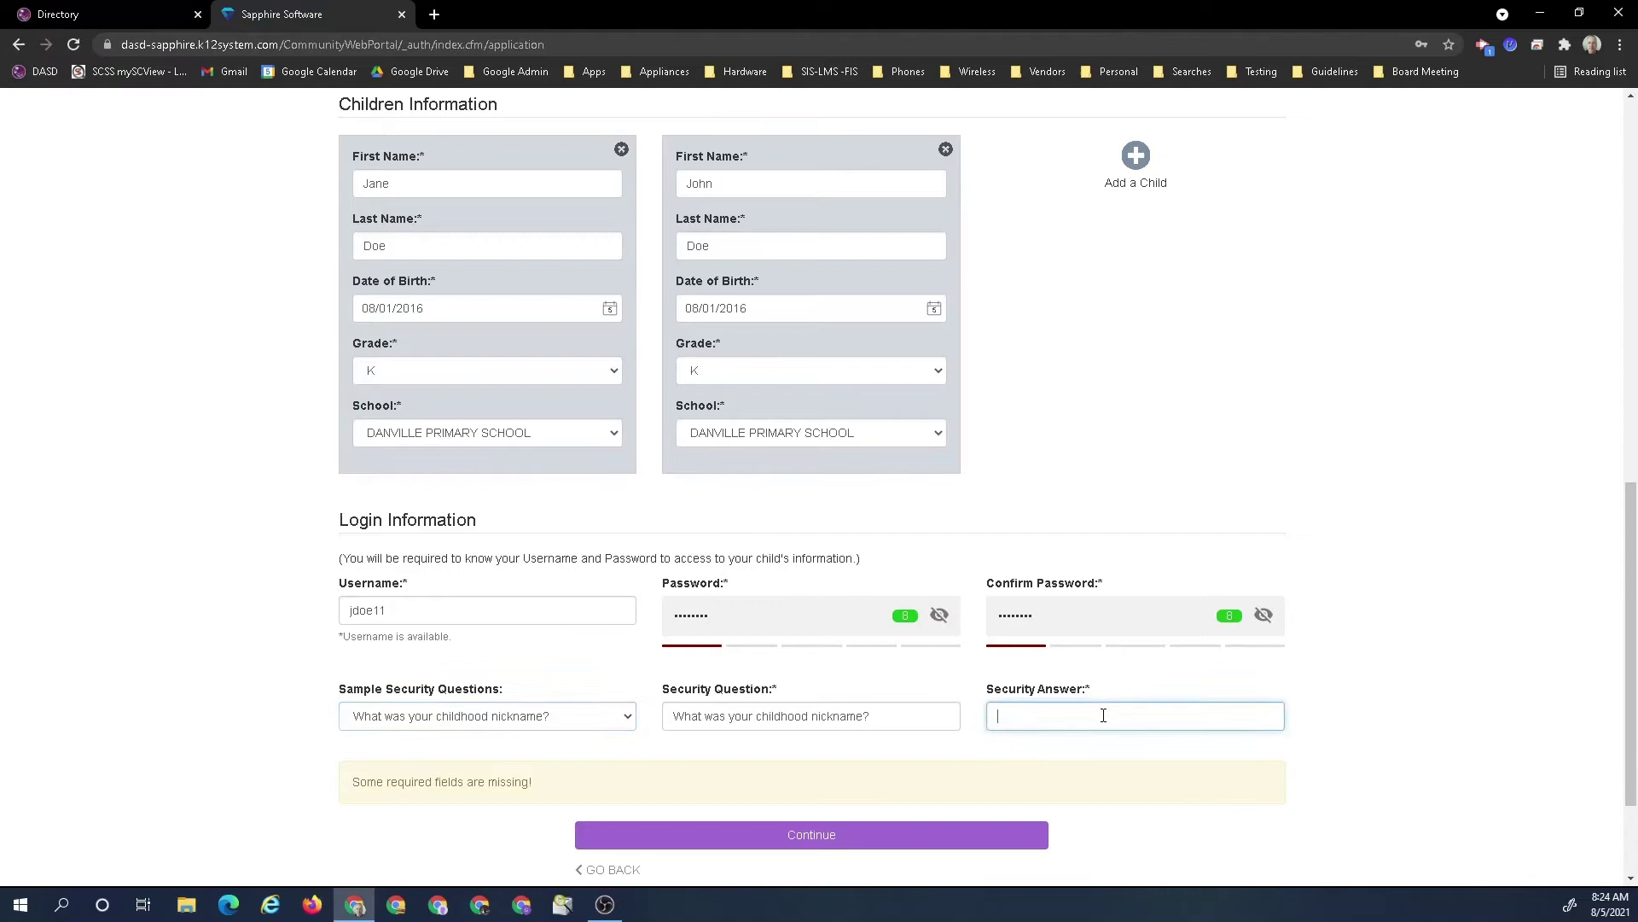
text(Jay)
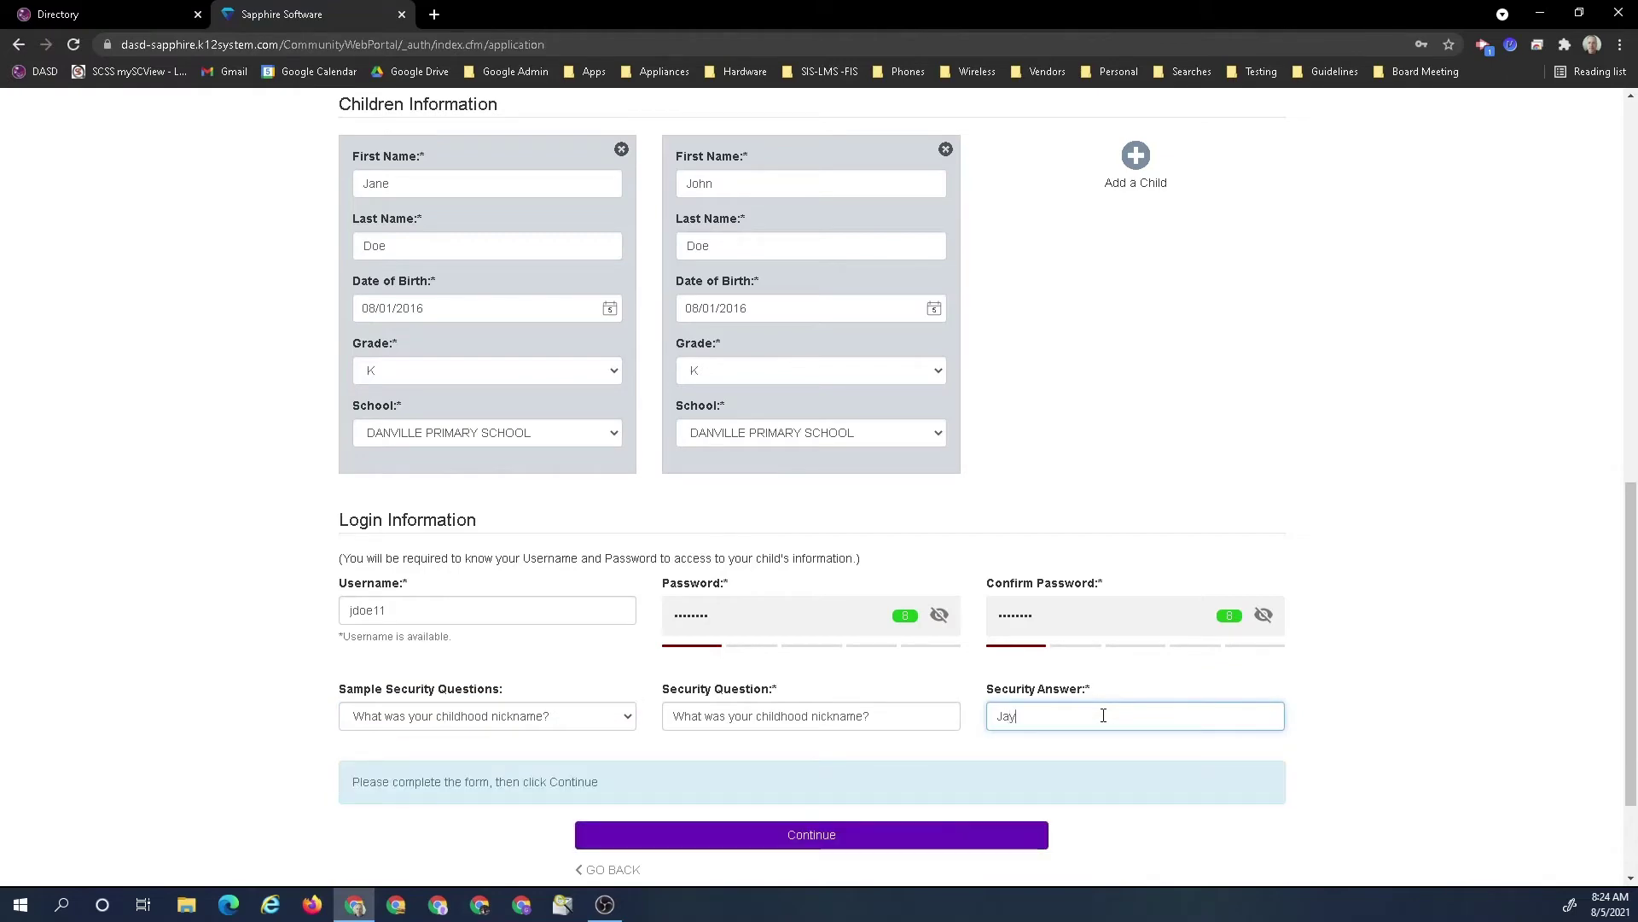
scroll(1128, 689, down, 2)
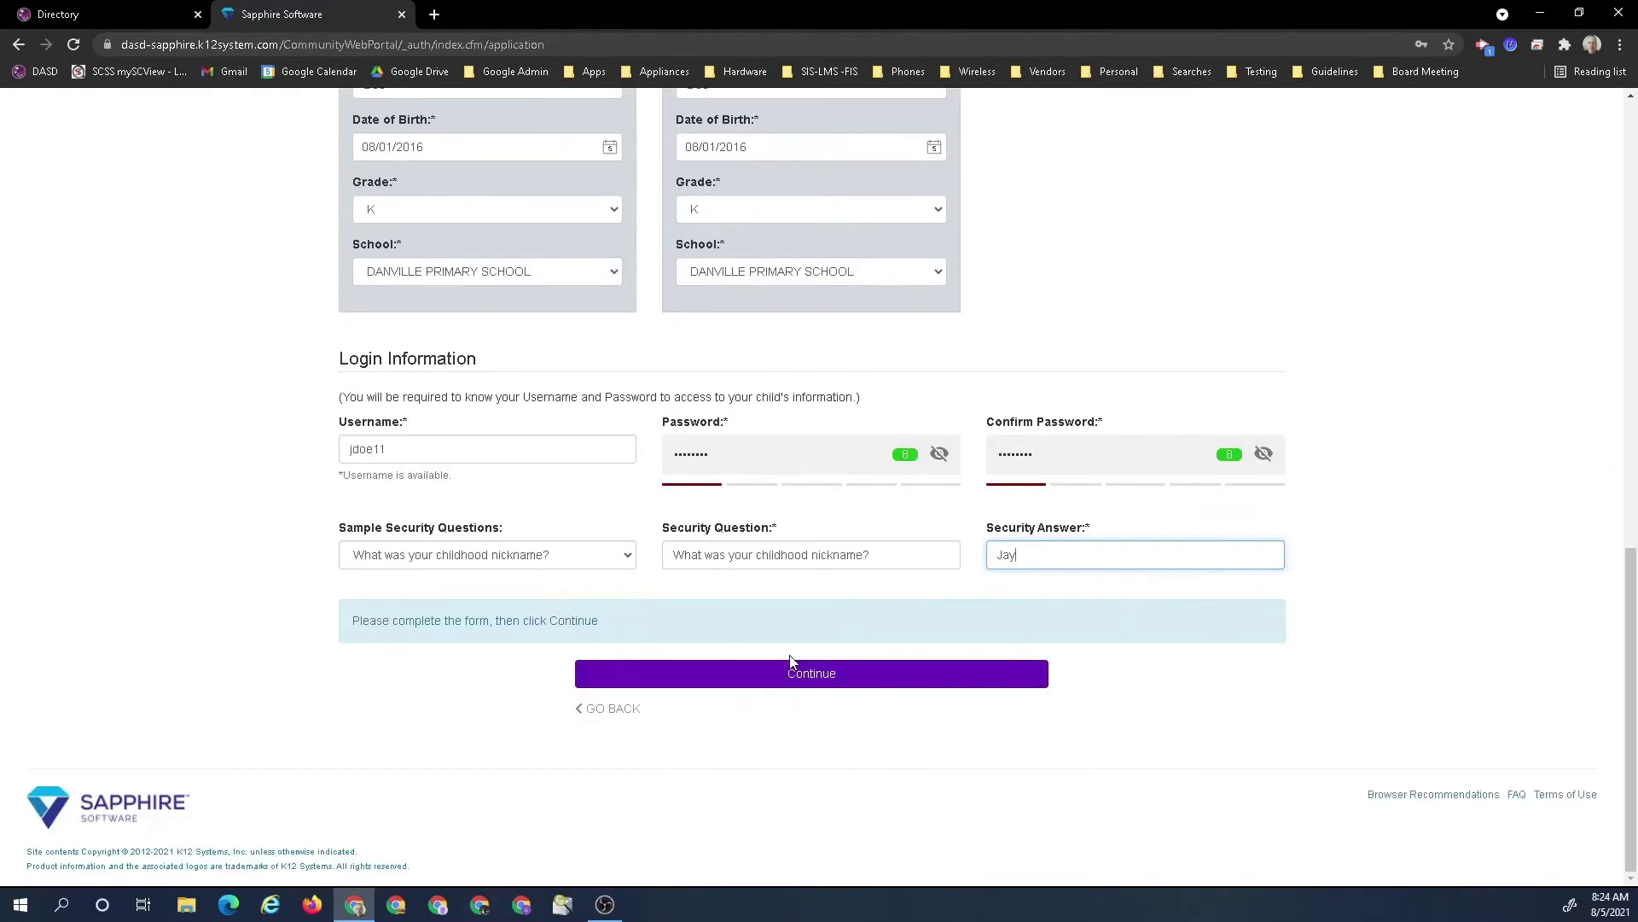
scroll(797, 655, up, 10)
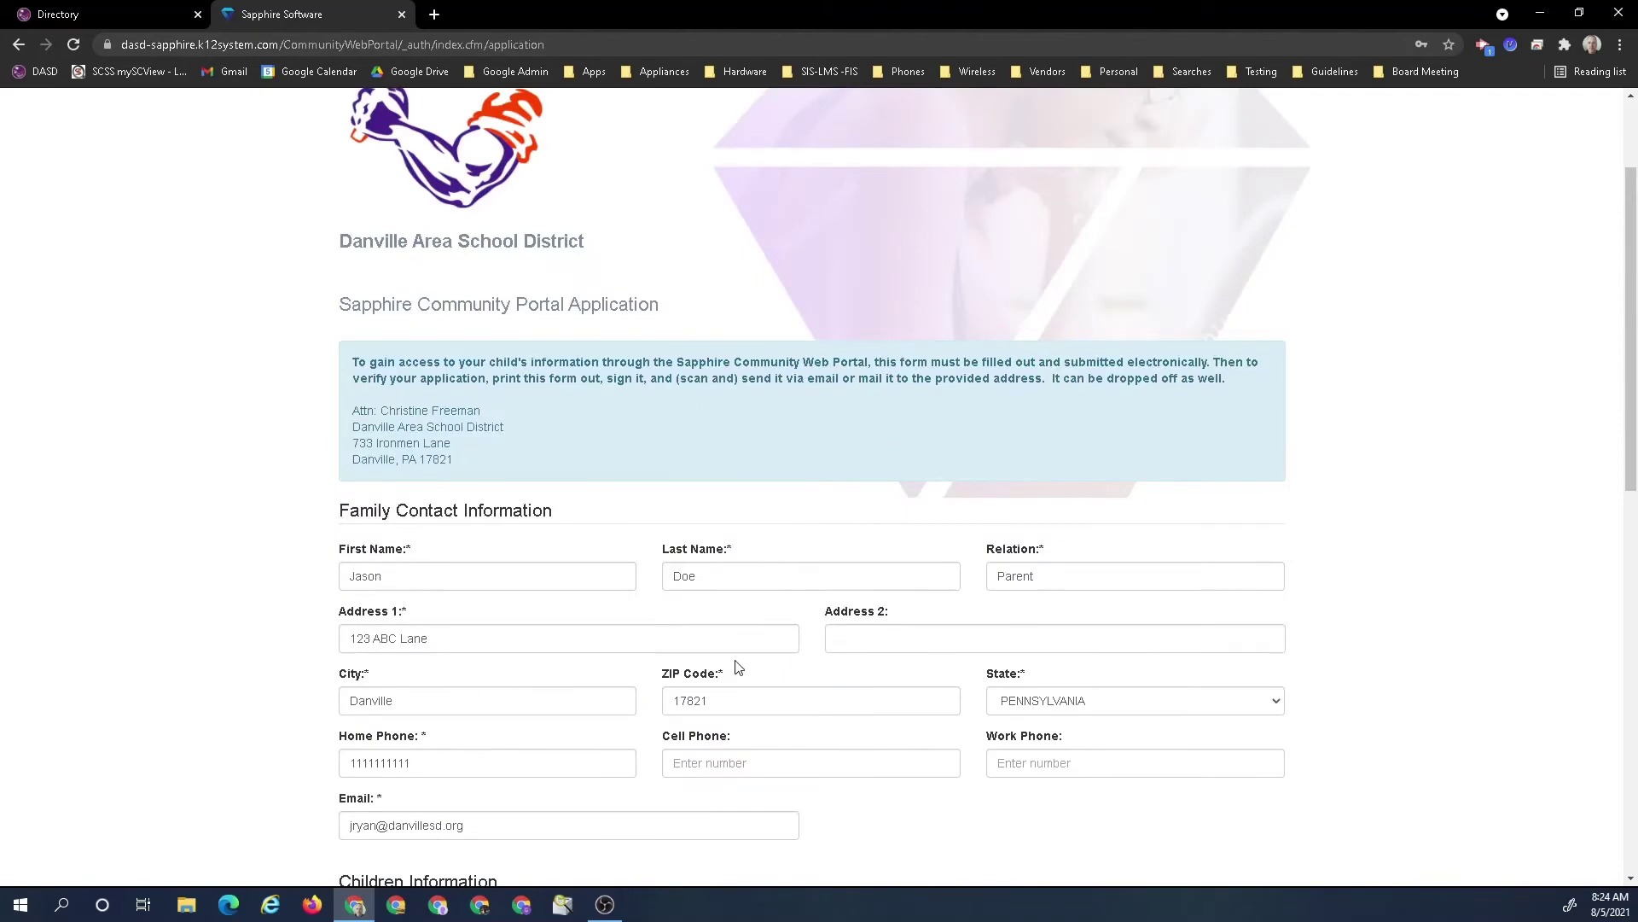
scroll(734, 665, down, 2)
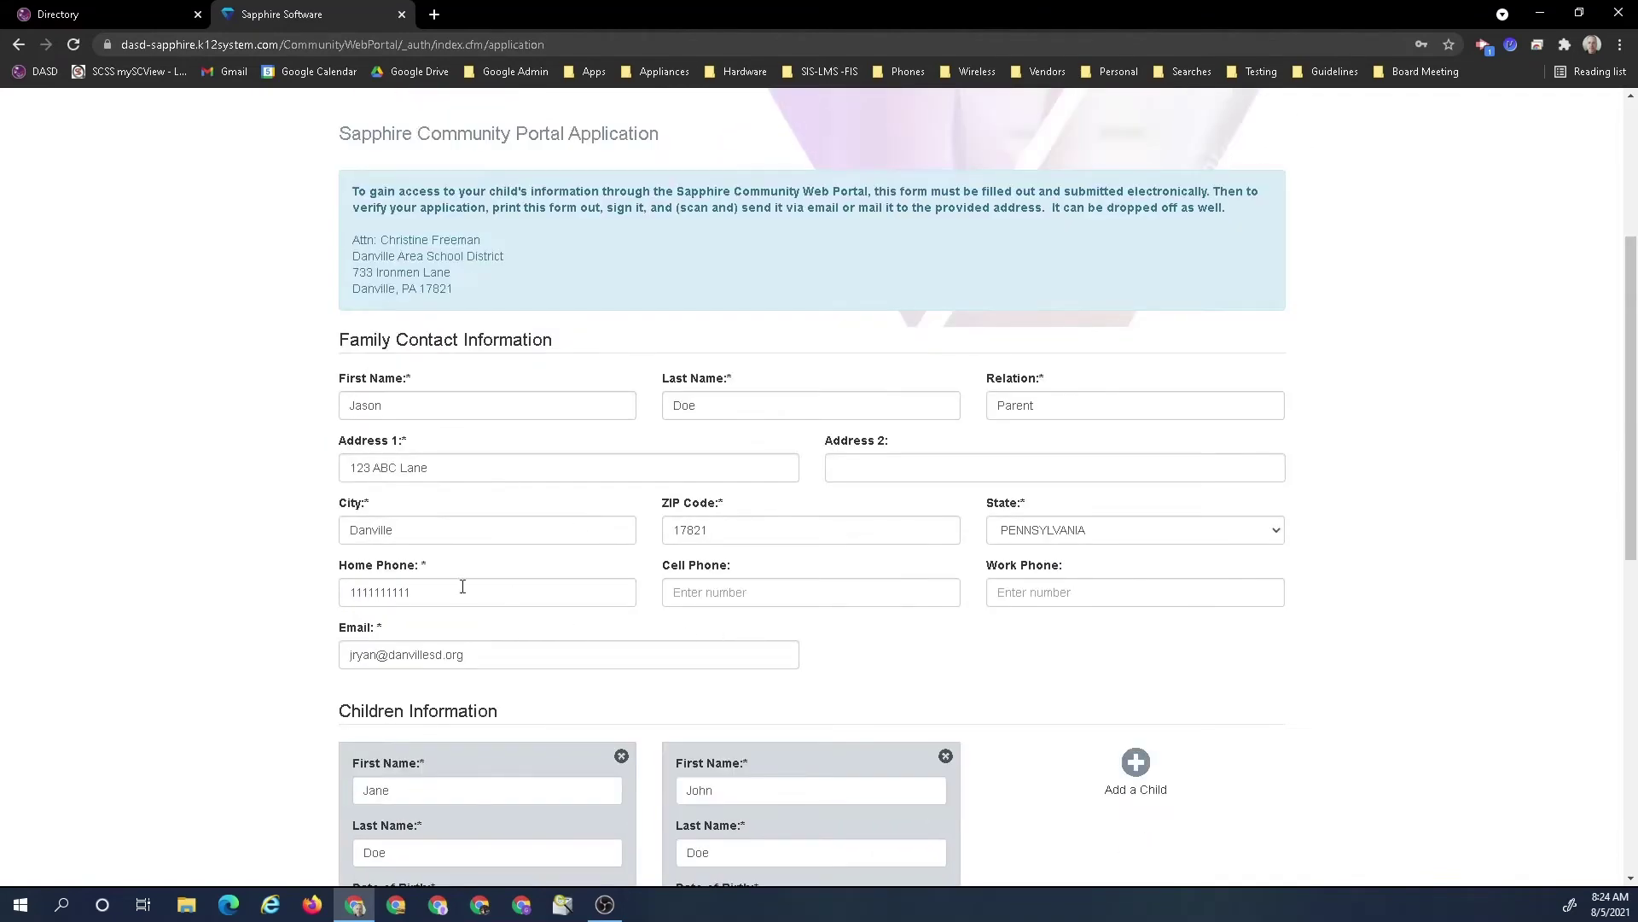
scroll(816, 580, down, 3)
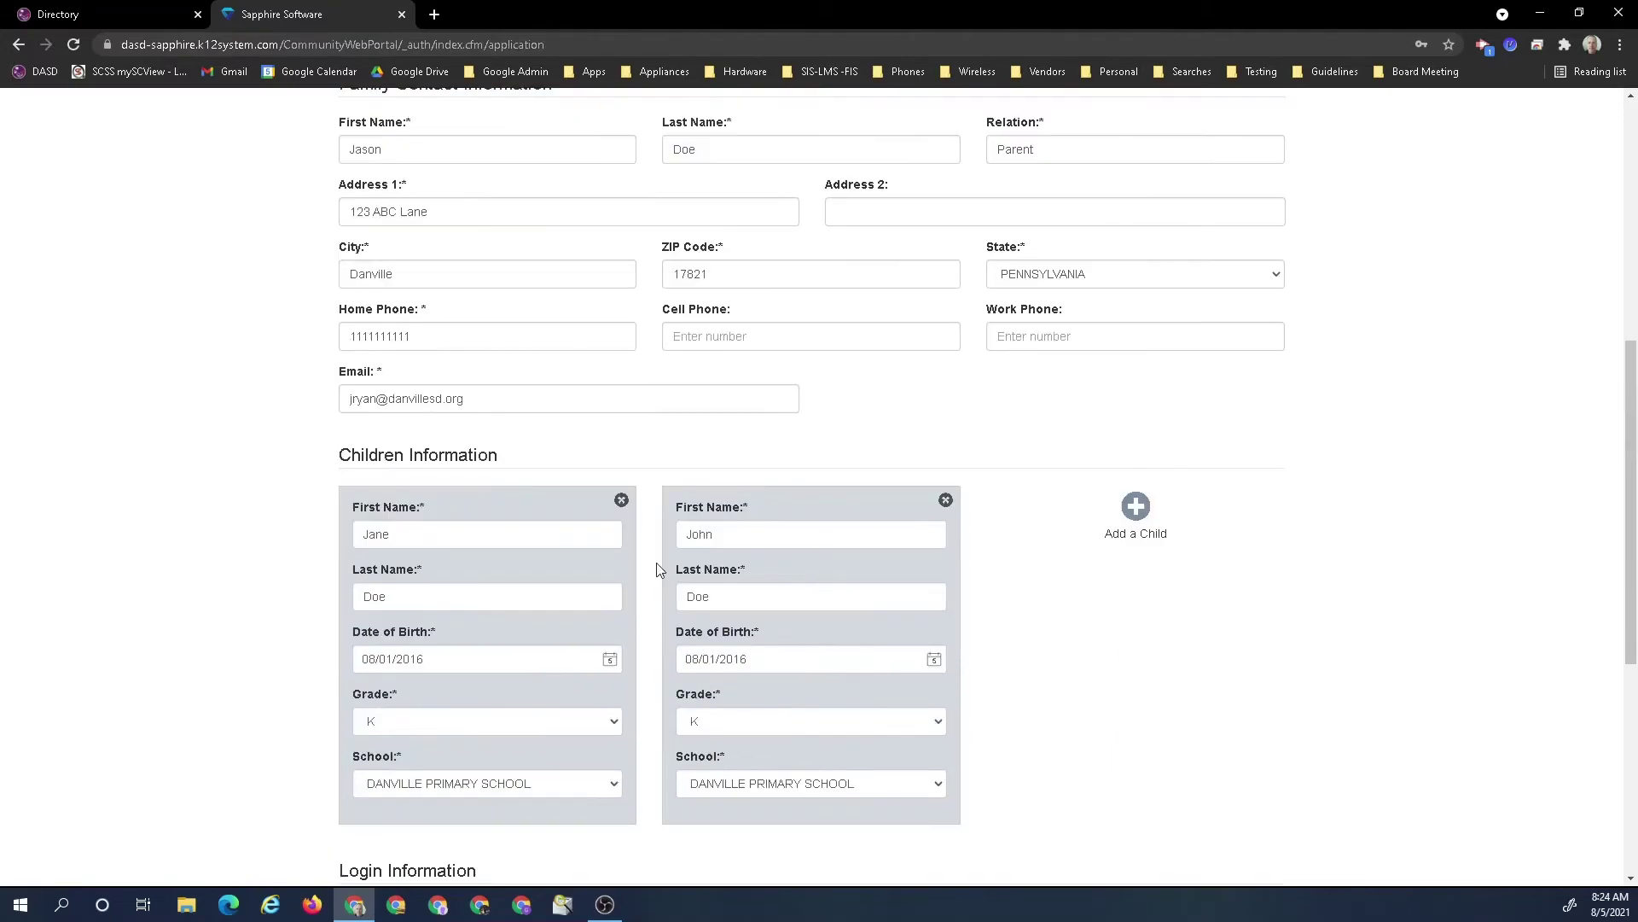
scroll(799, 543, down, 3)
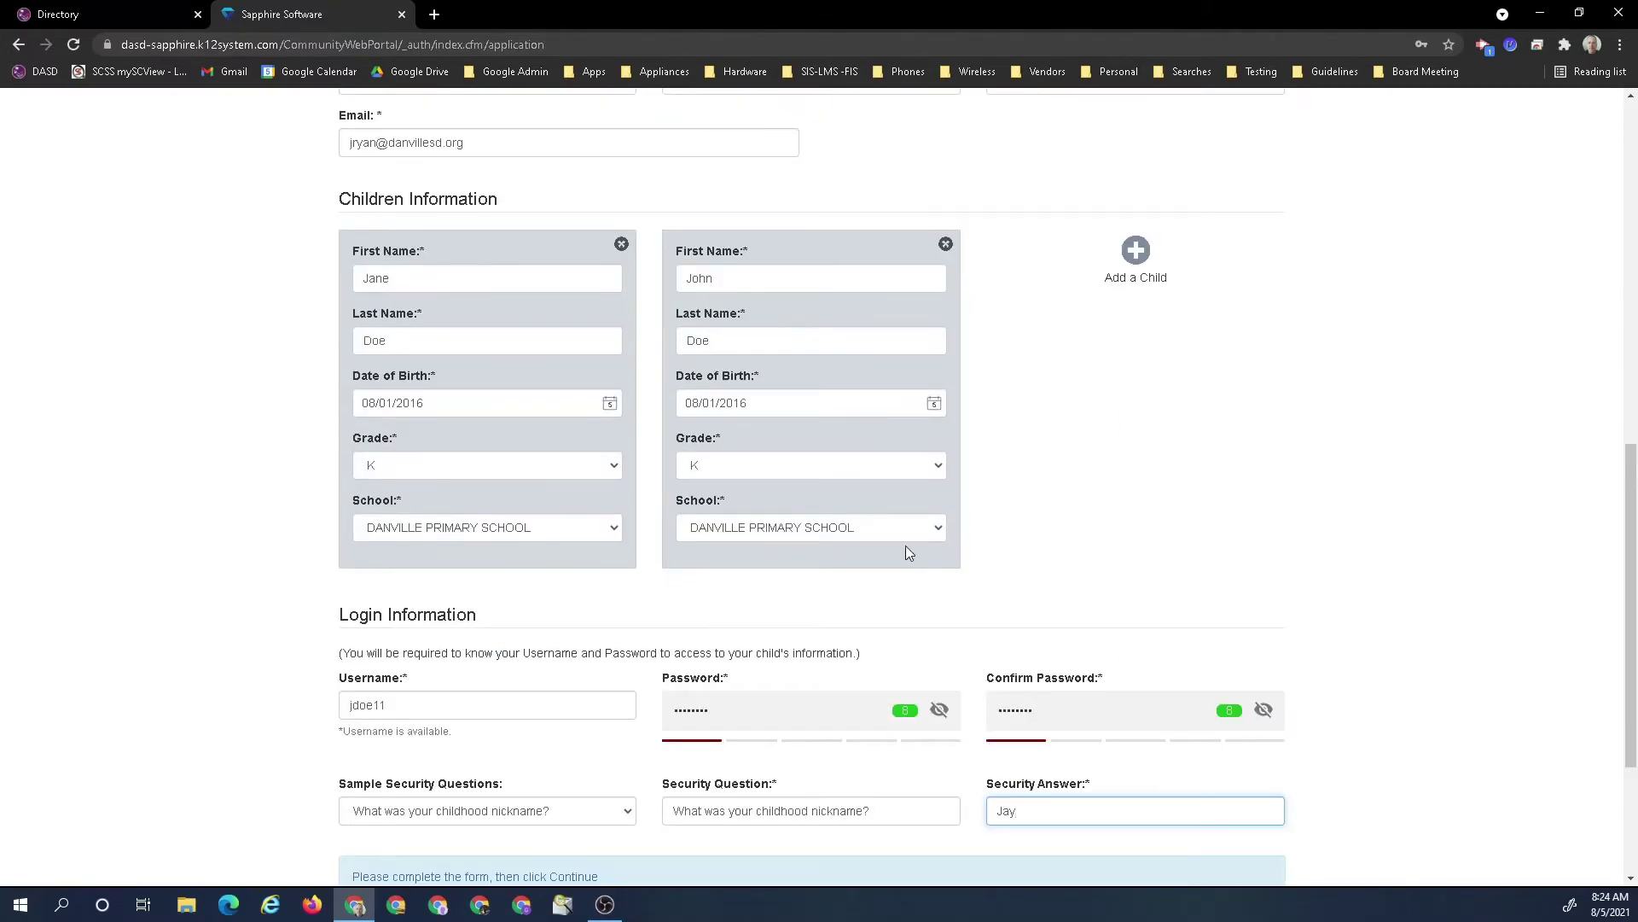
scroll(907, 552, down, 2)
click(804, 767)
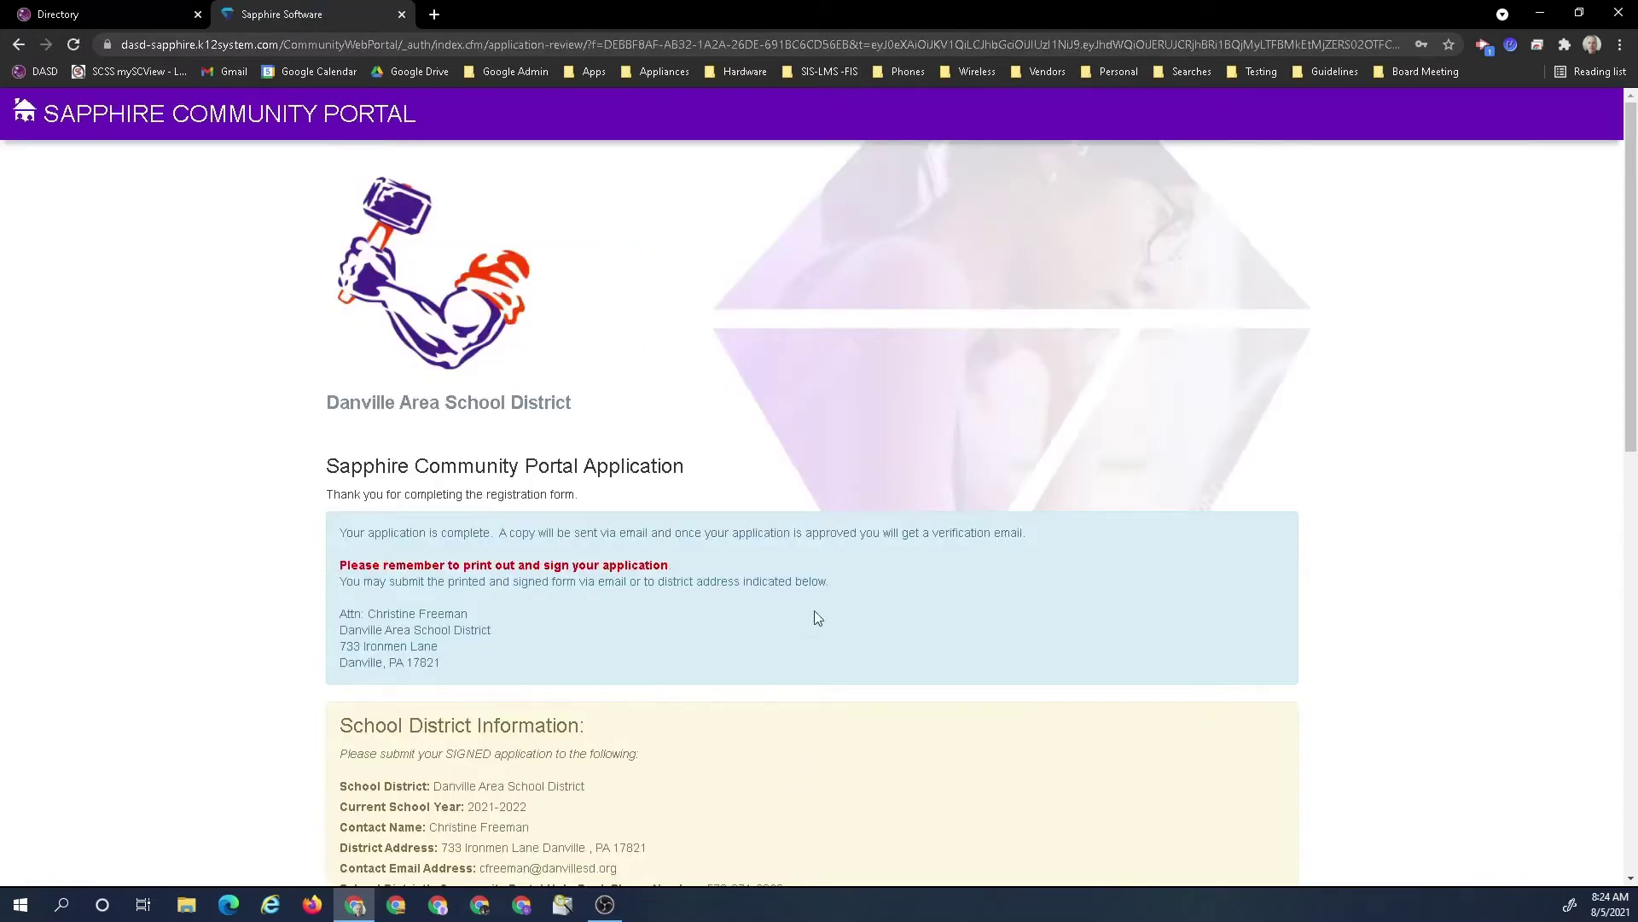
scroll(812, 587, down, 2)
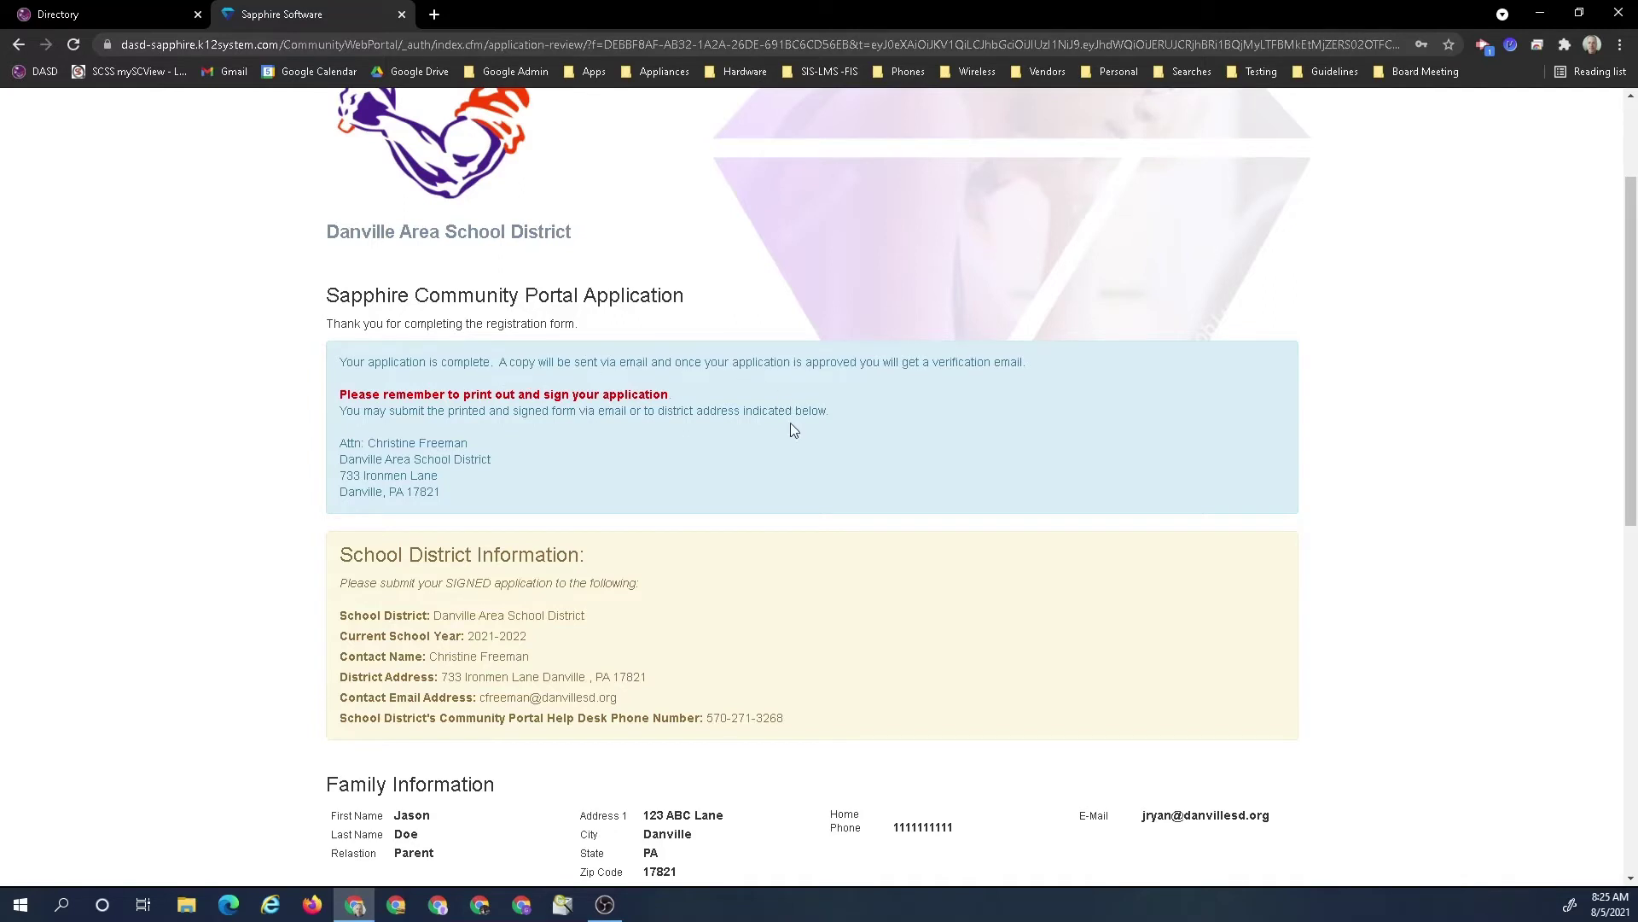
scroll(1015, 402, down, 2)
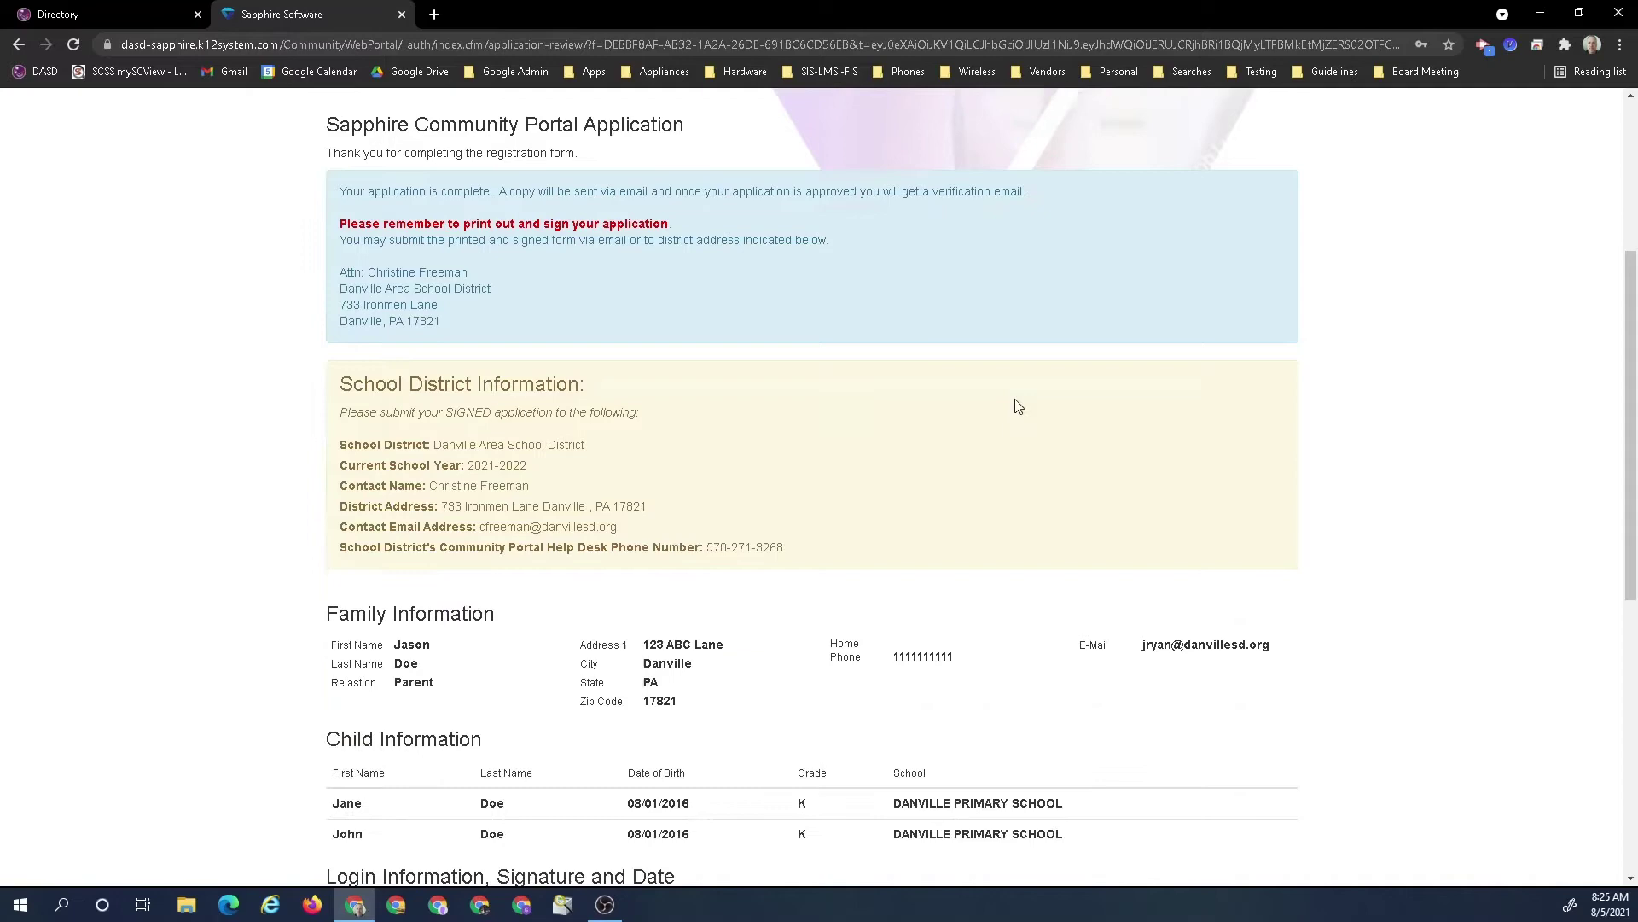
scroll(1018, 404, down, 3)
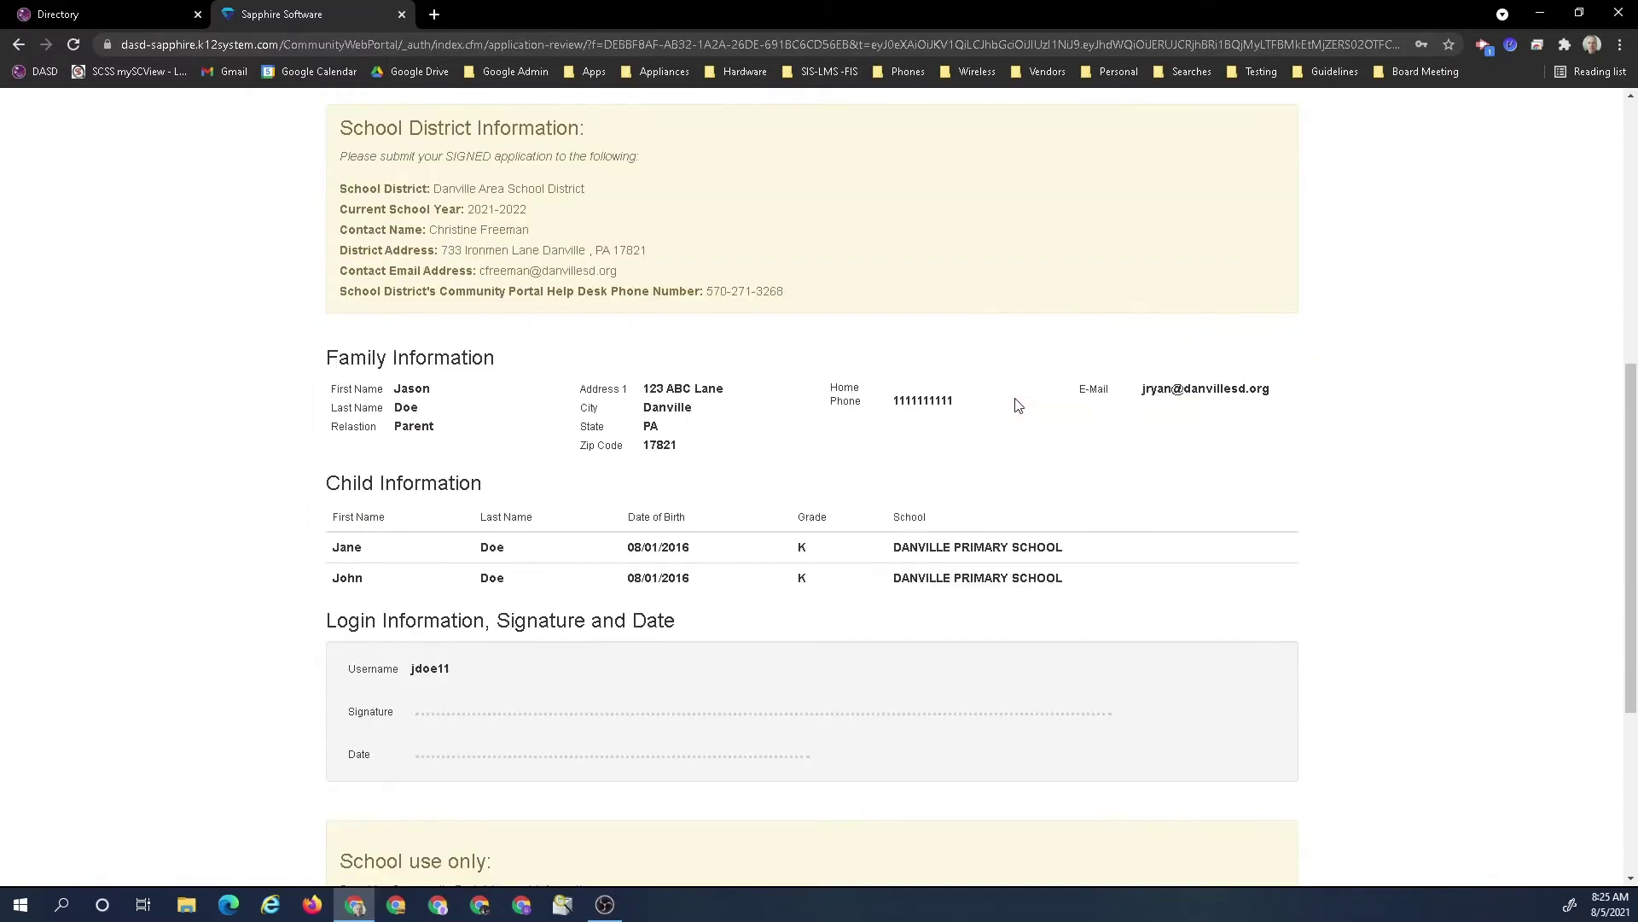
scroll(1017, 404, up, 4)
scroll(1016, 401, down, 3)
scroll(1011, 401, up, 4)
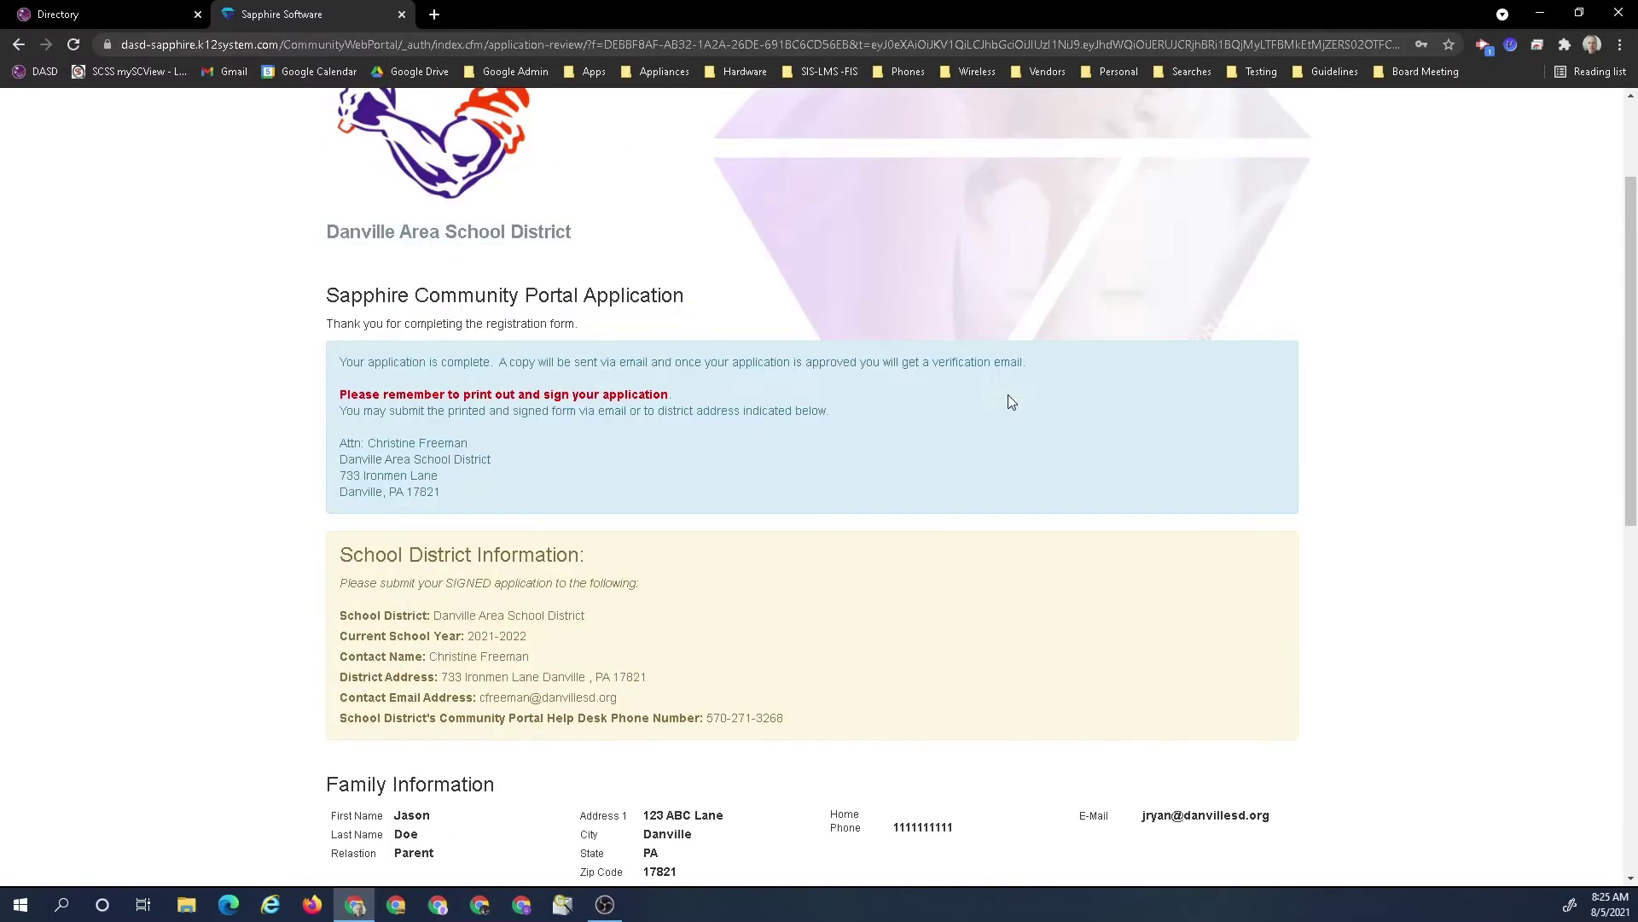
scroll(756, 442, down, 4)
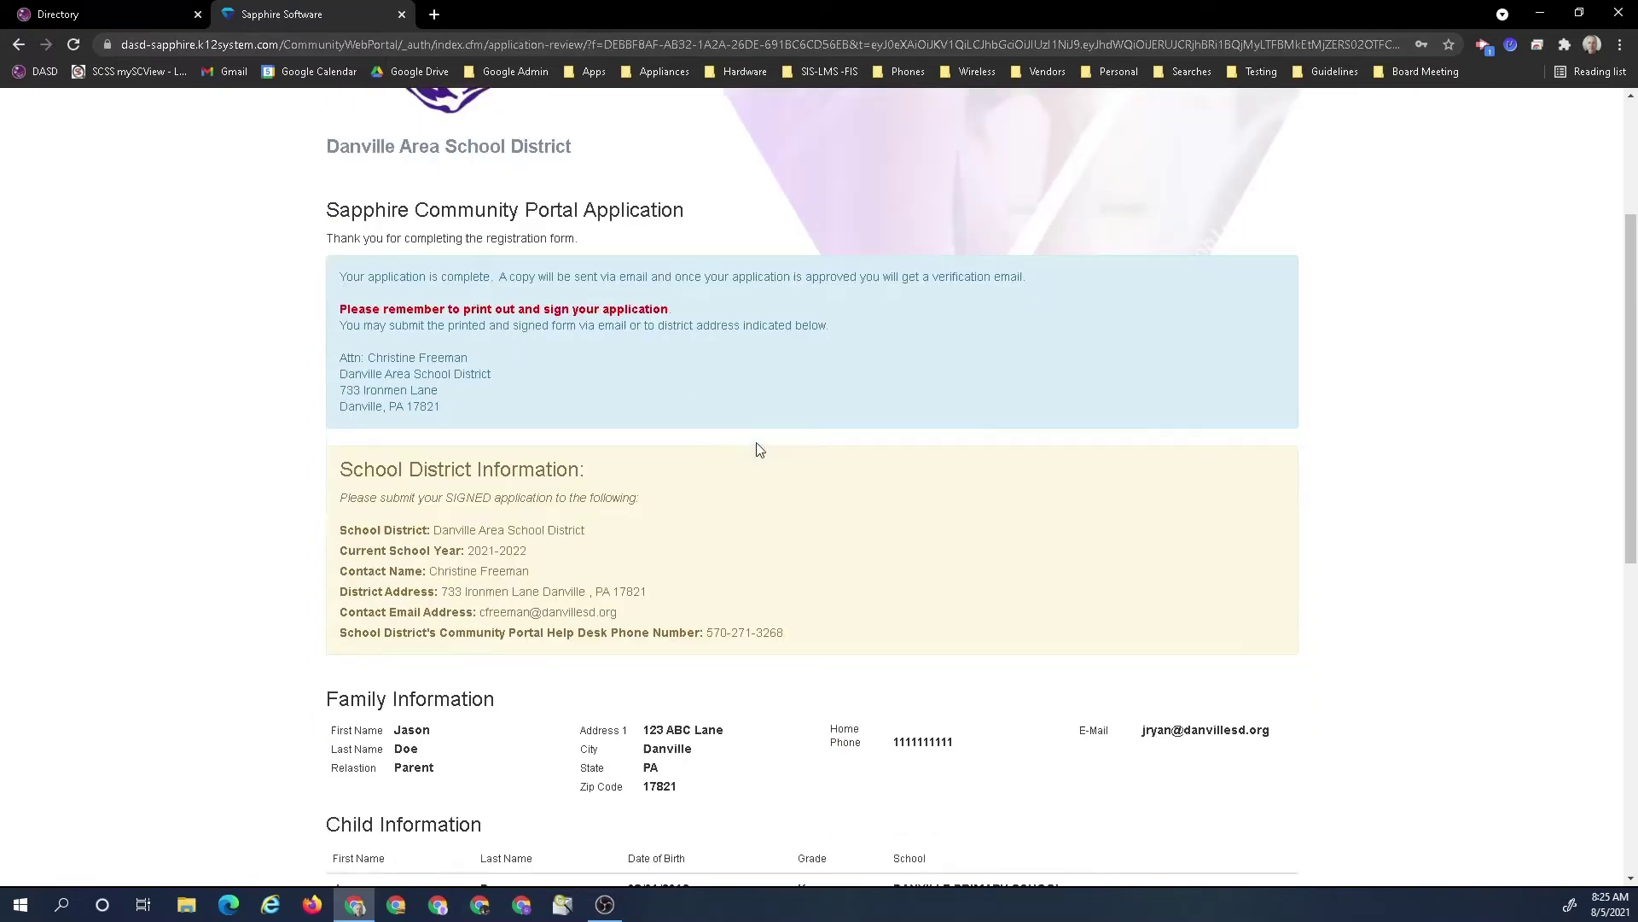
scroll(759, 449, down, 2)
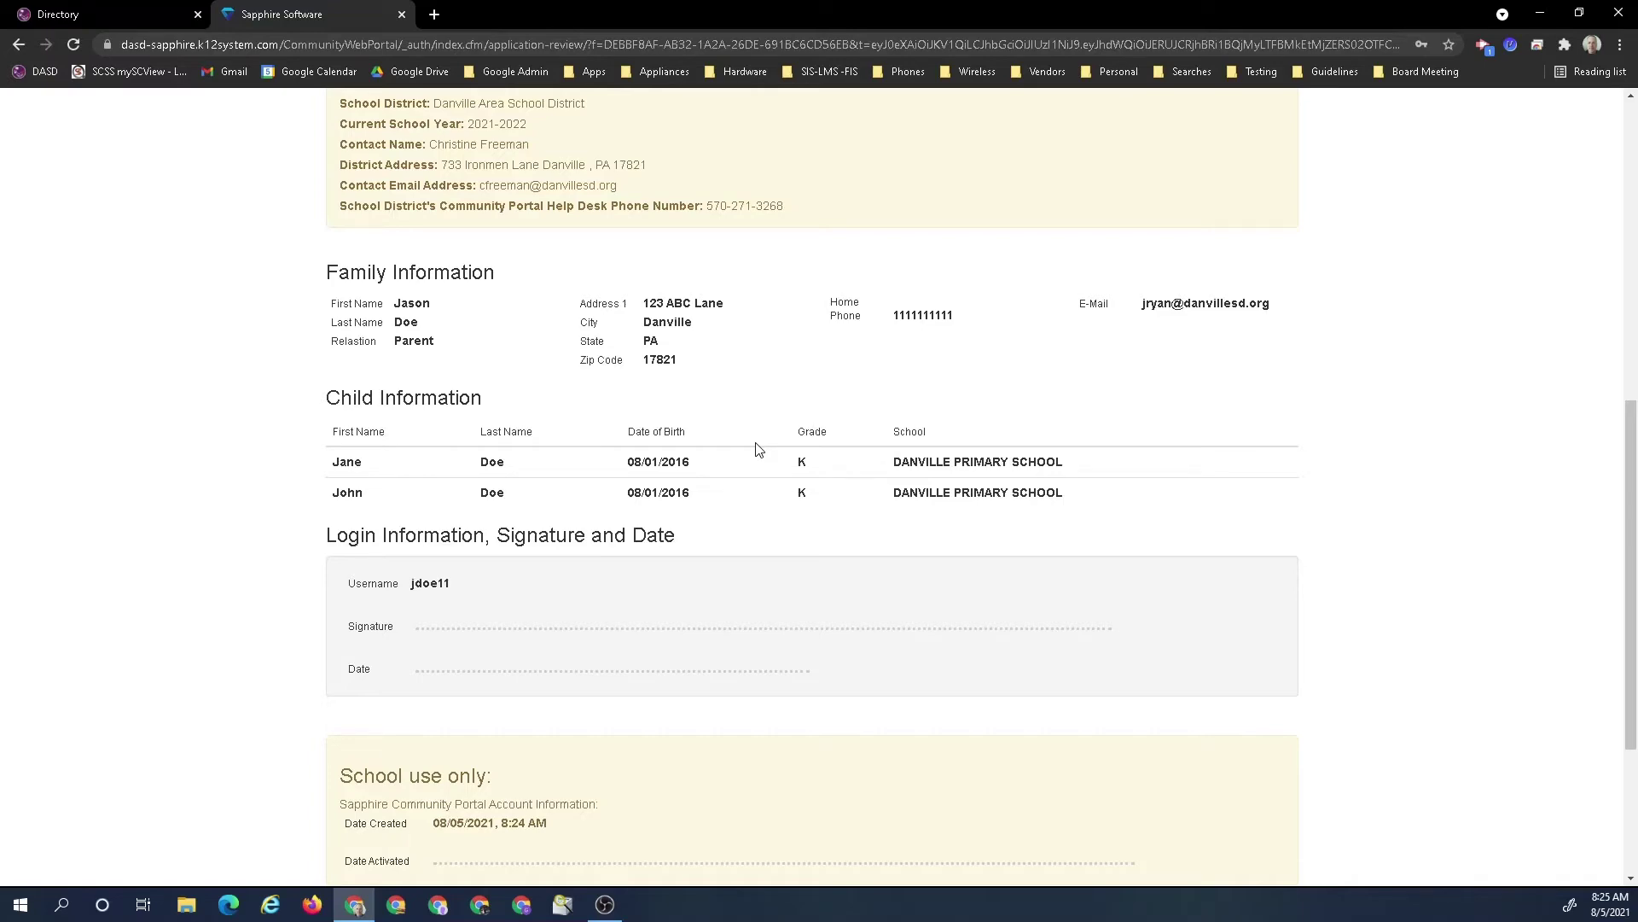
scroll(769, 447, up, 4)
scroll(772, 448, down, 5)
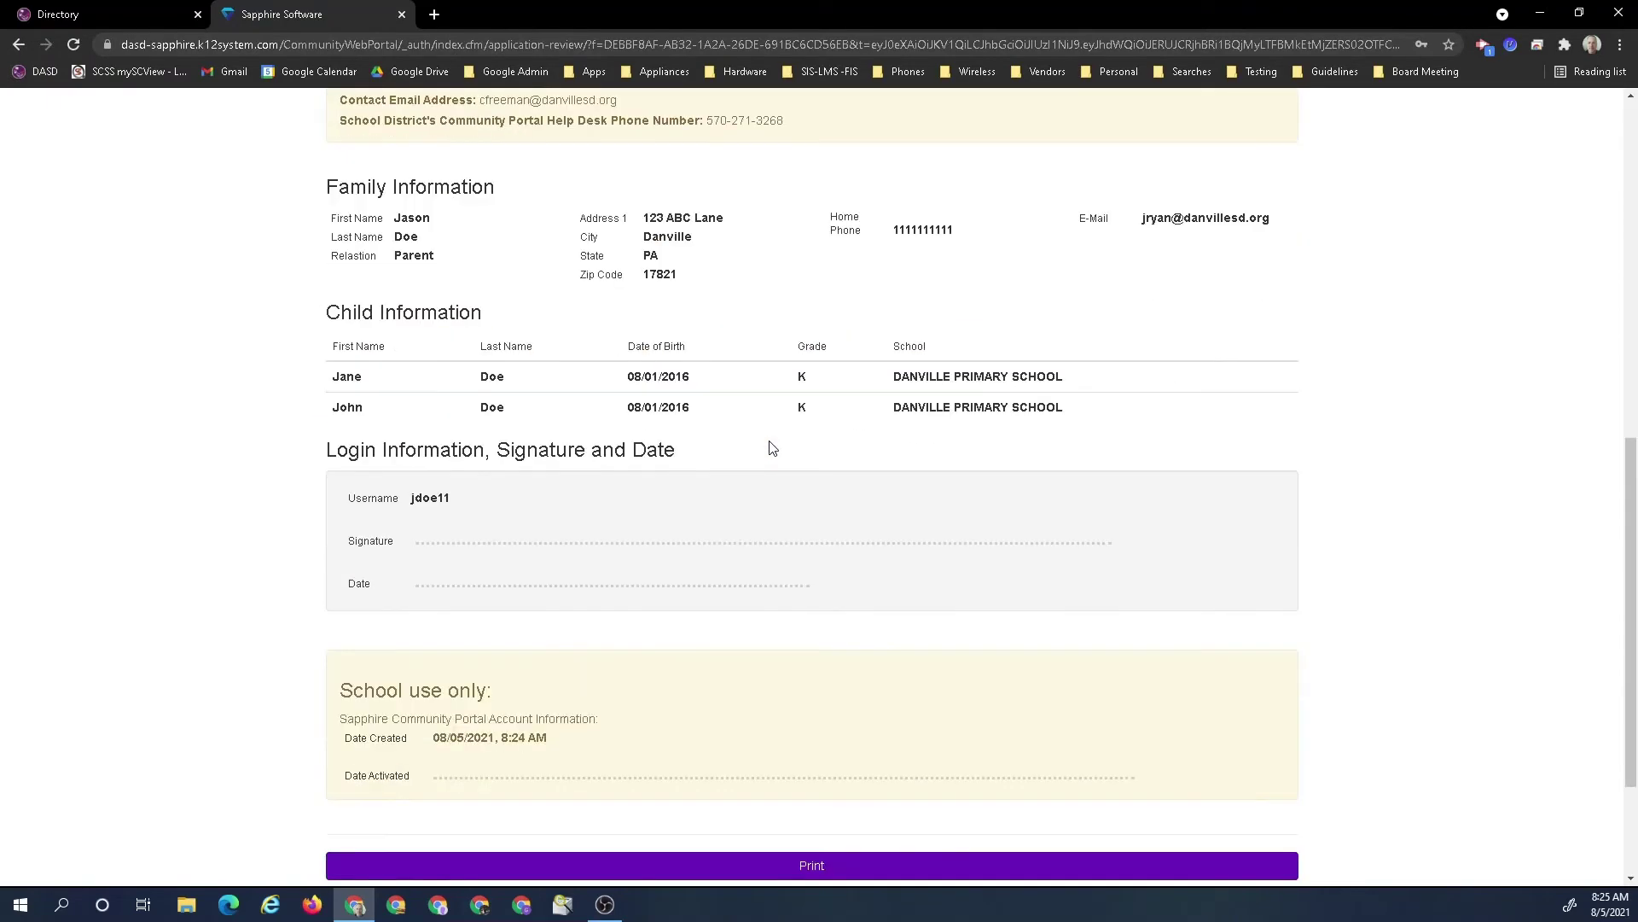
scroll(533, 529, up, 4)
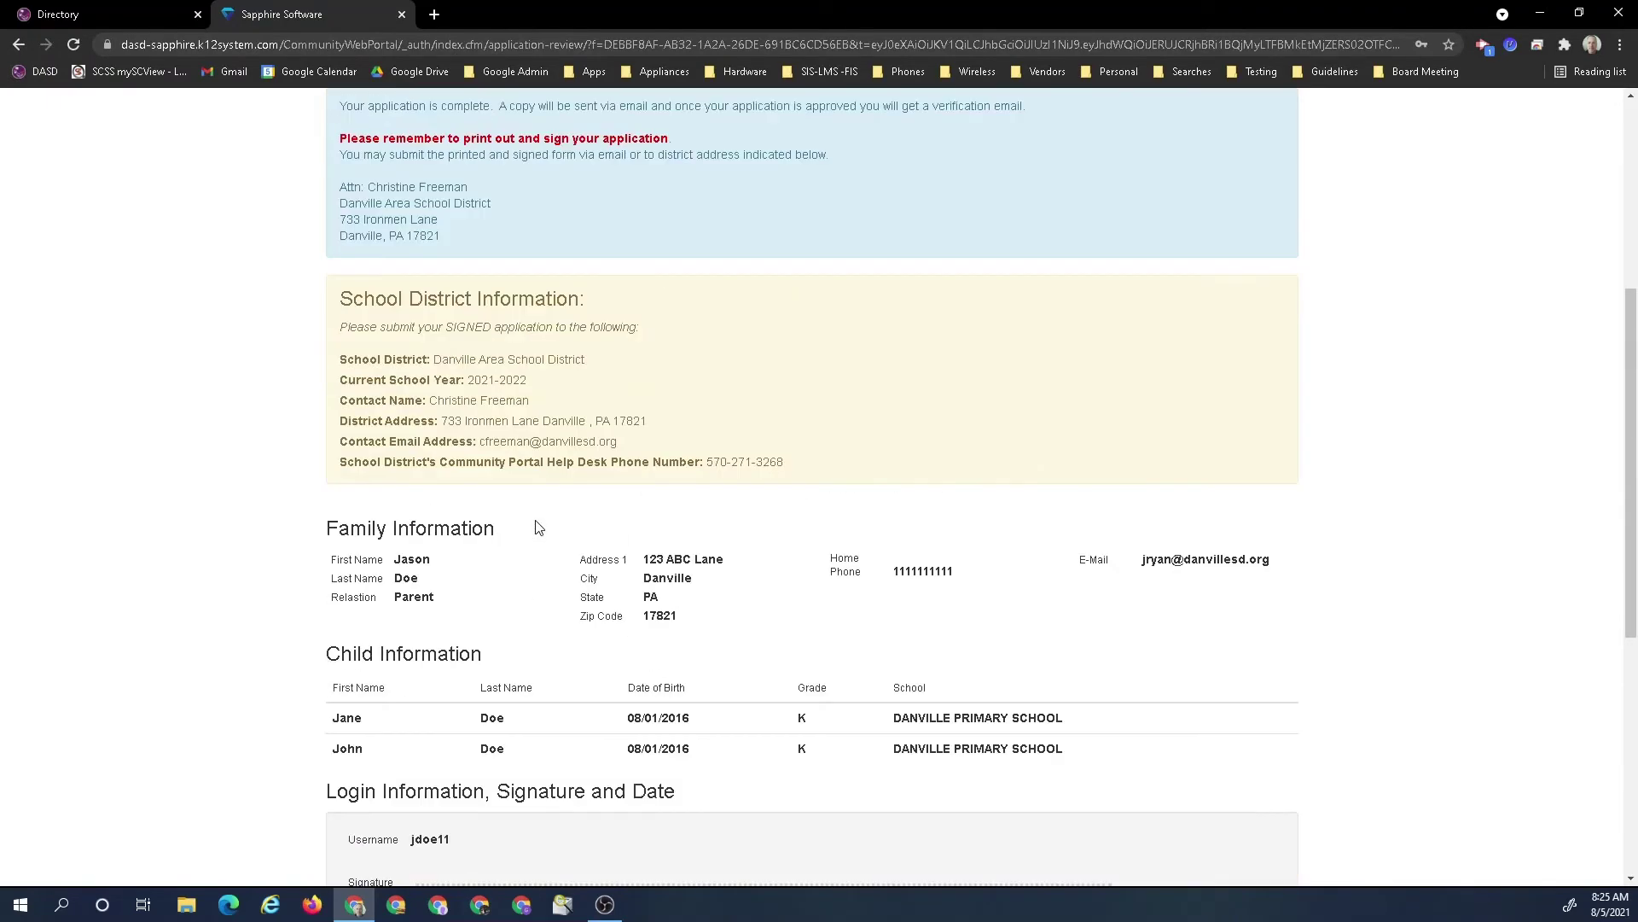
scroll(538, 529, up, 3)
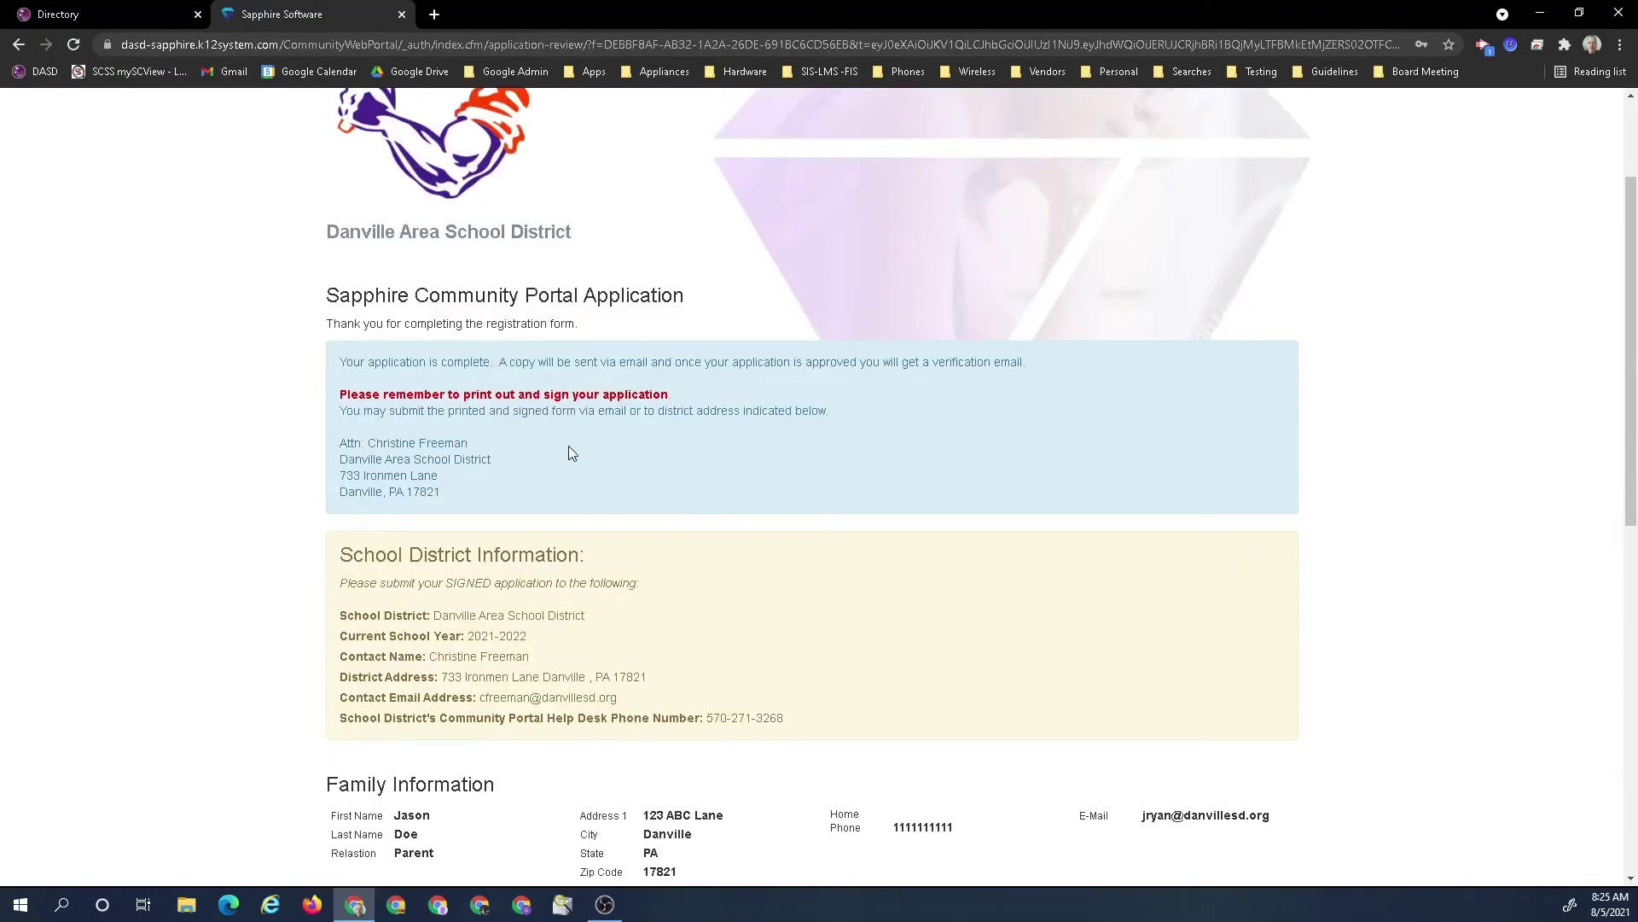
scroll(598, 469, down, 3)
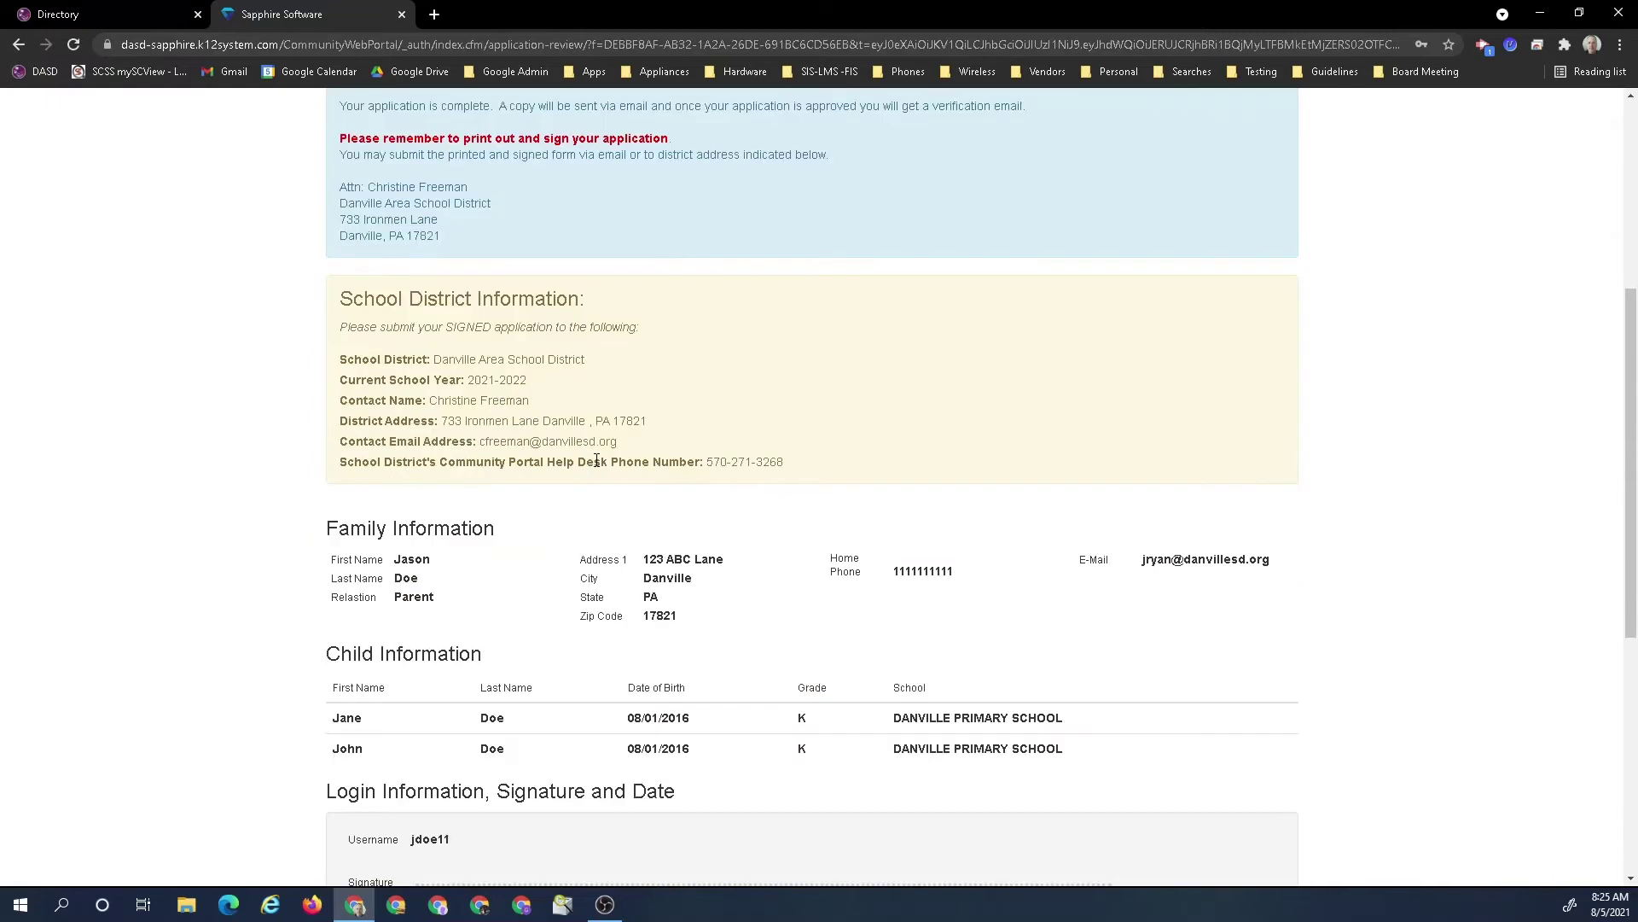
scroll(597, 461, down, 3)
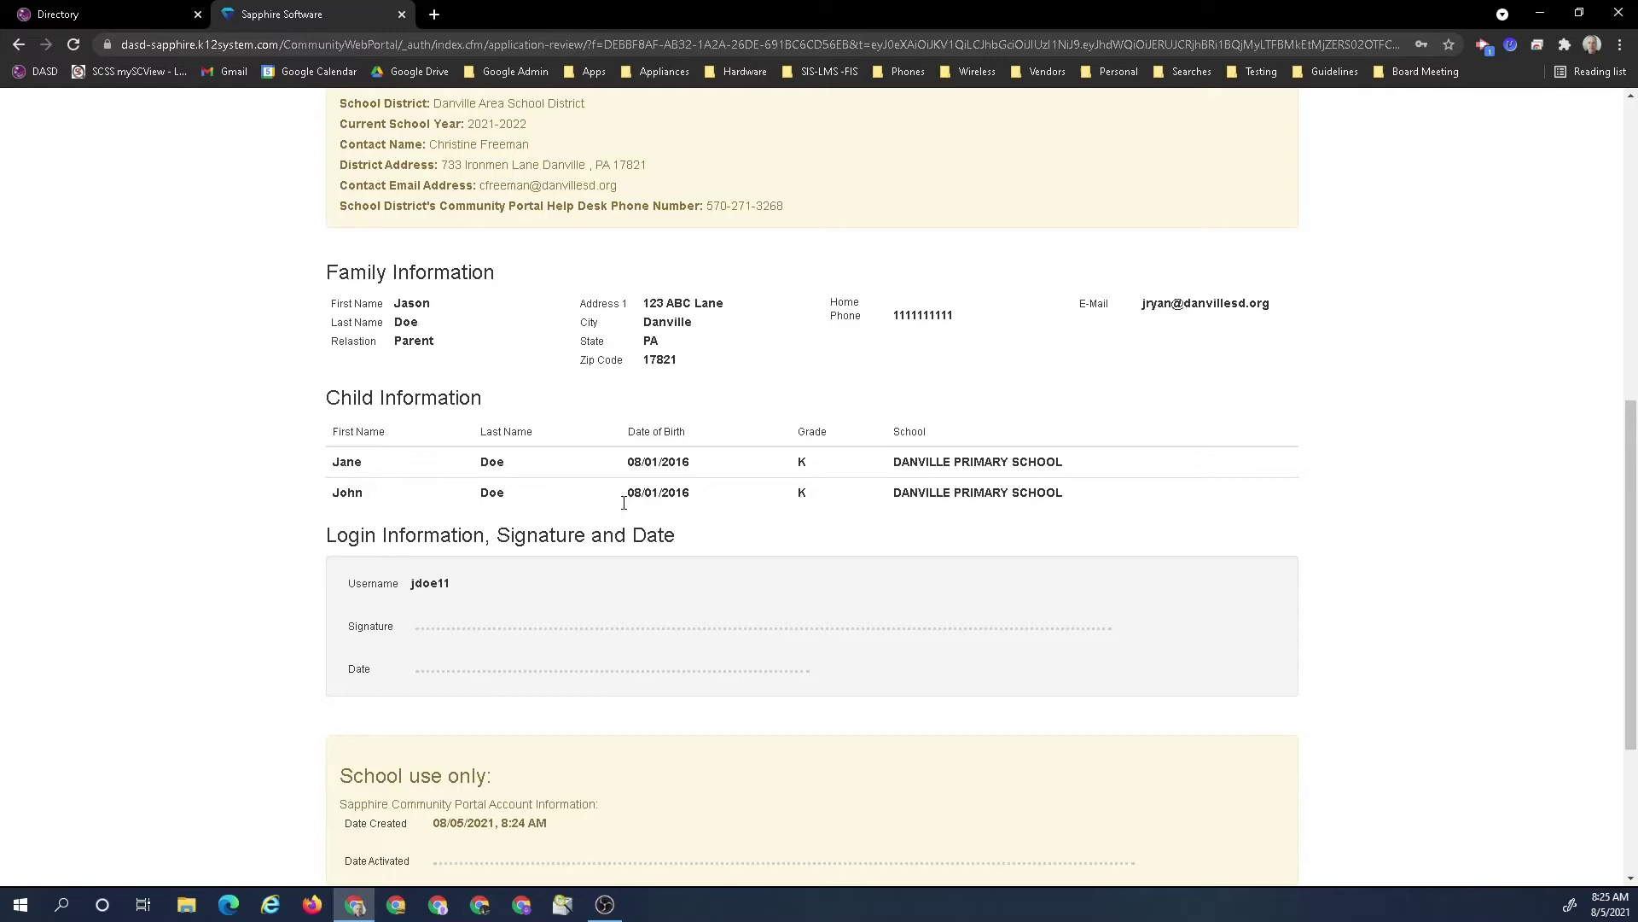
scroll(526, 367, up, 2)
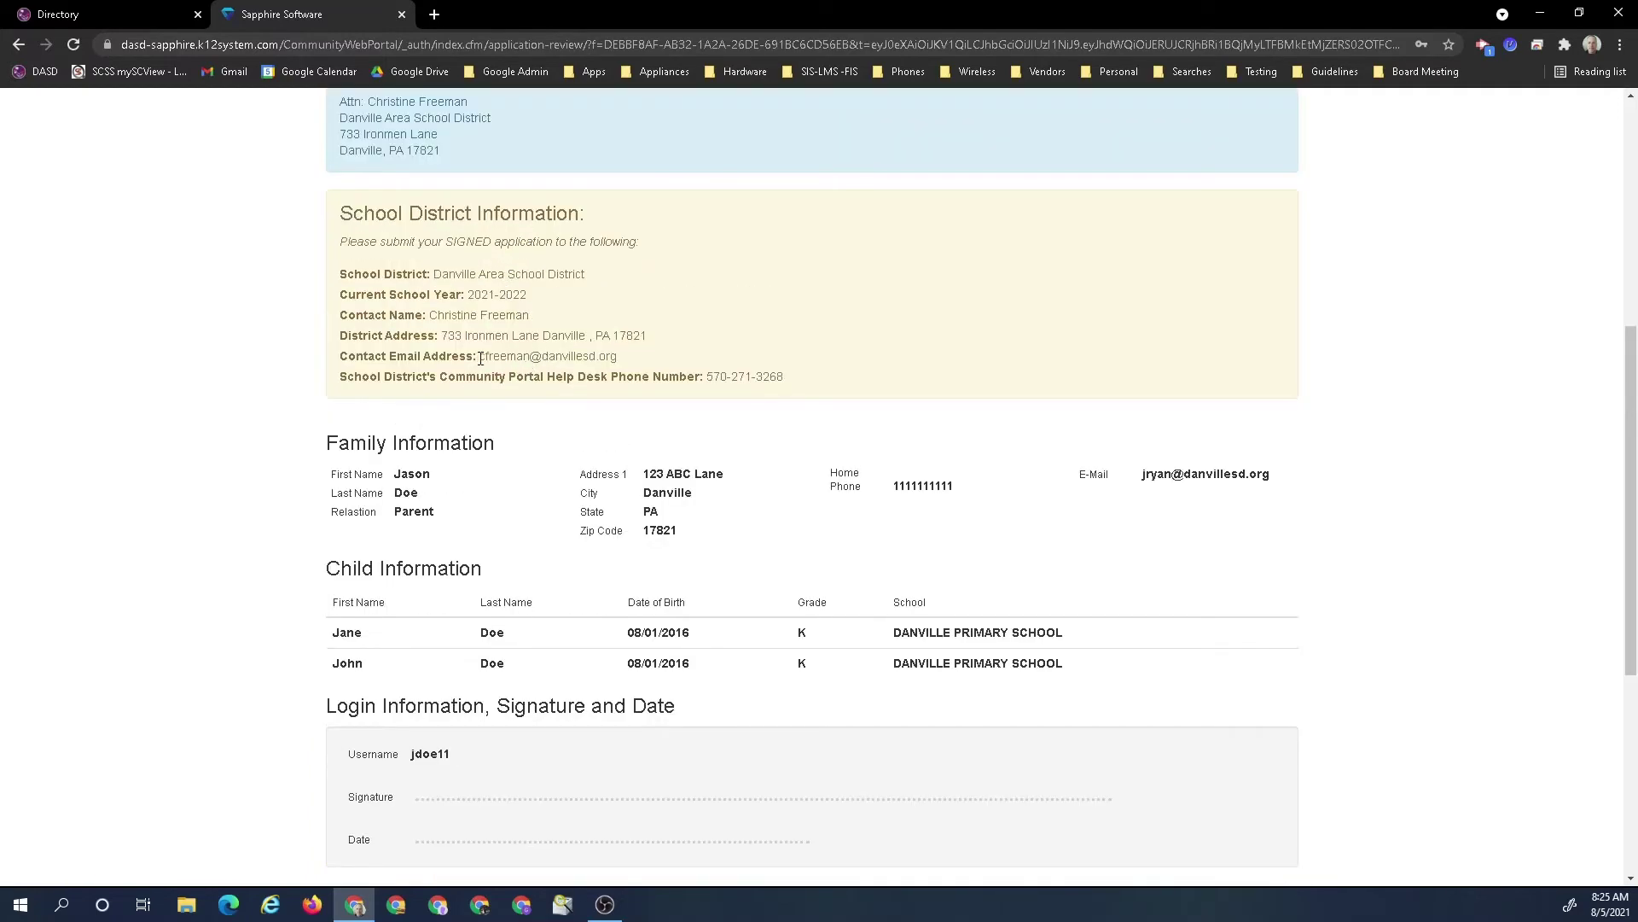
drag(477, 359, 622, 361)
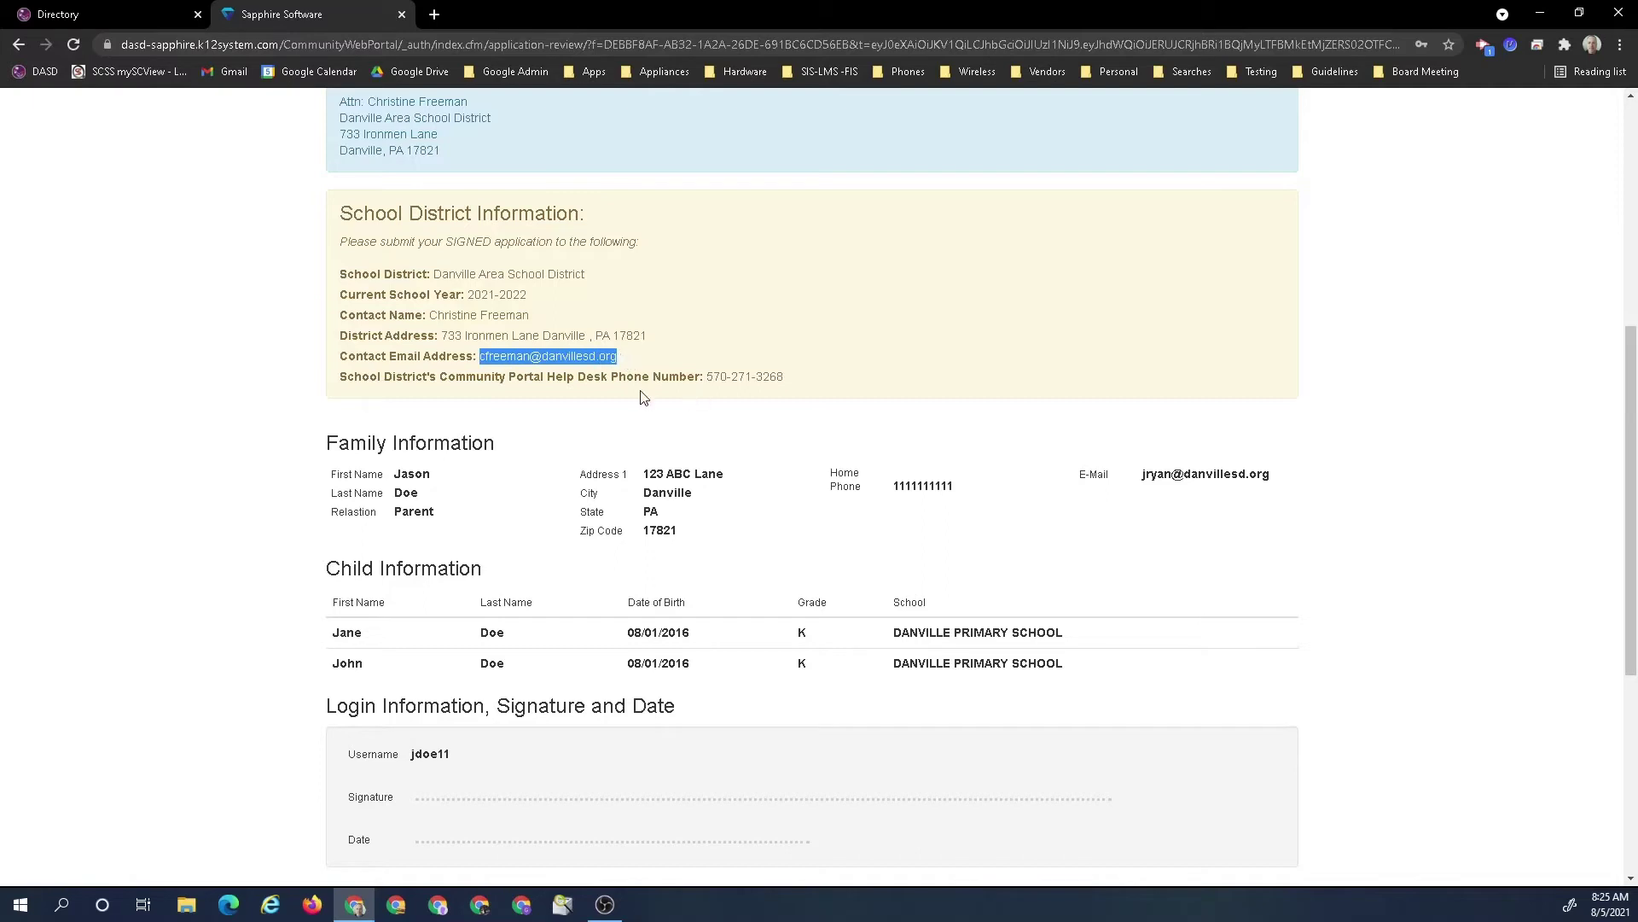
click(735, 280)
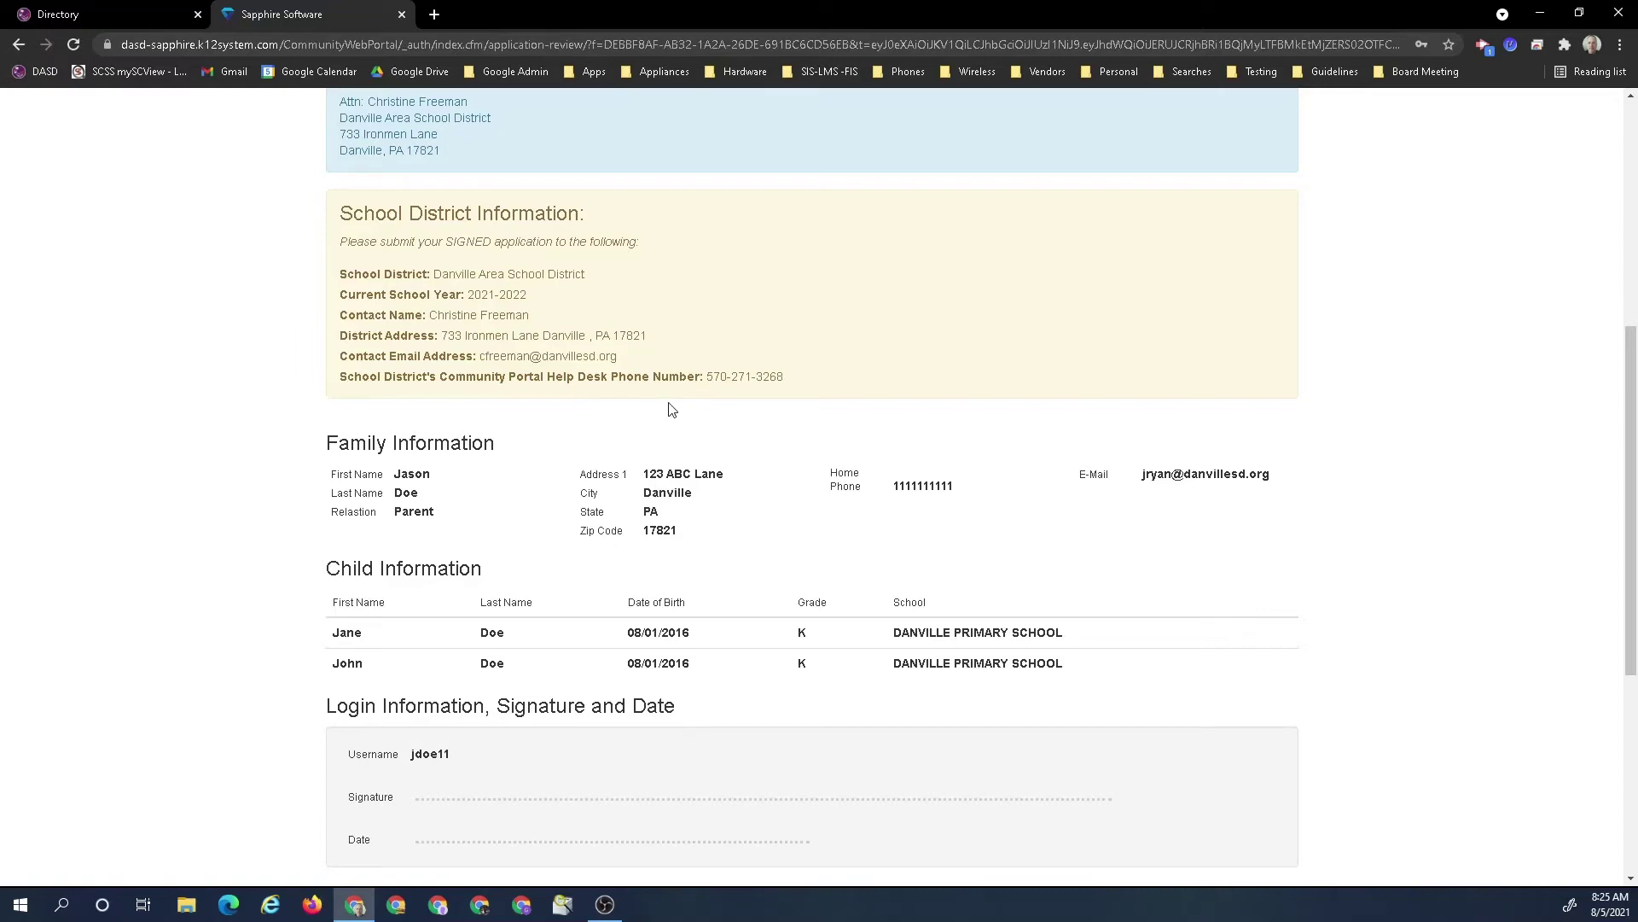
scroll(669, 410, up, 2)
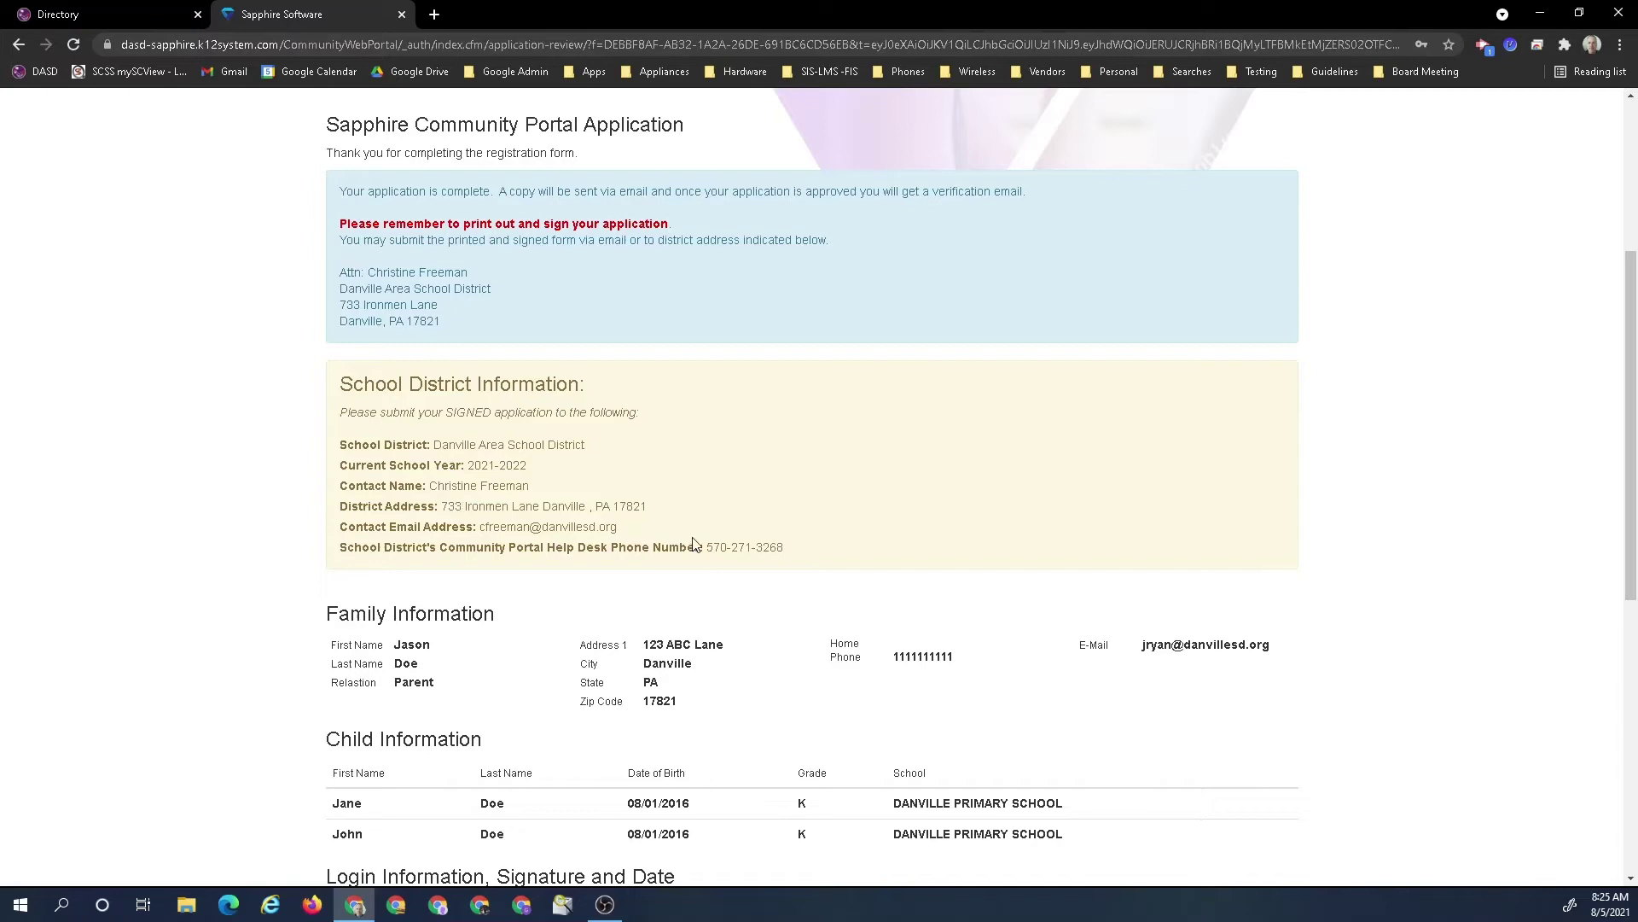
scroll(696, 542, down, 3)
scroll(762, 534, down, 3)
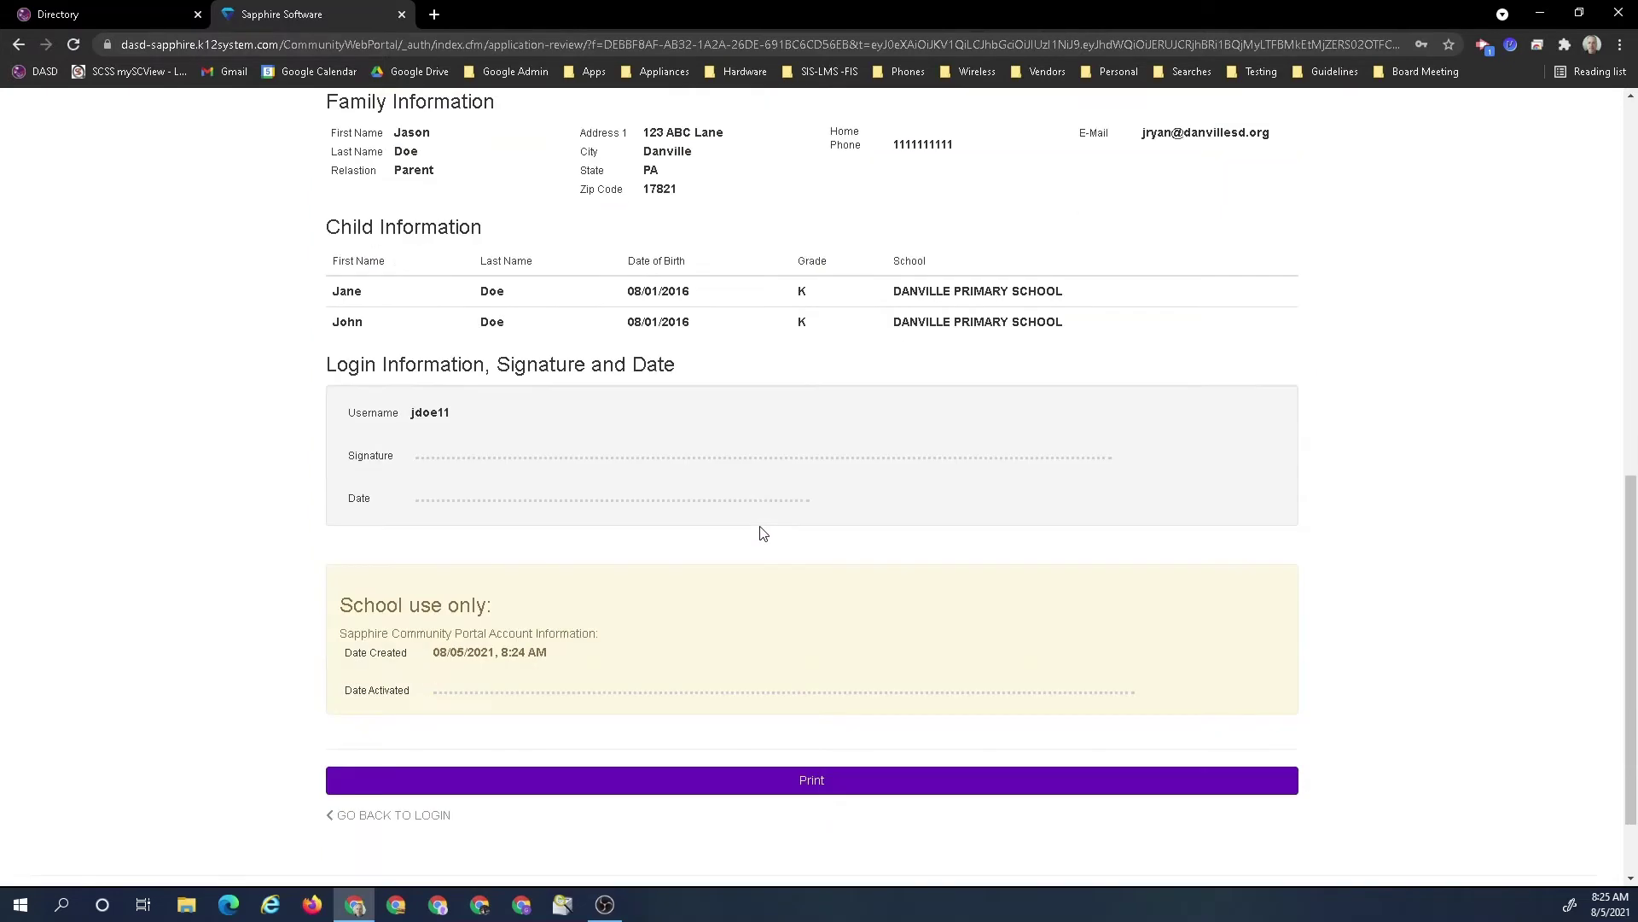
click(765, 780)
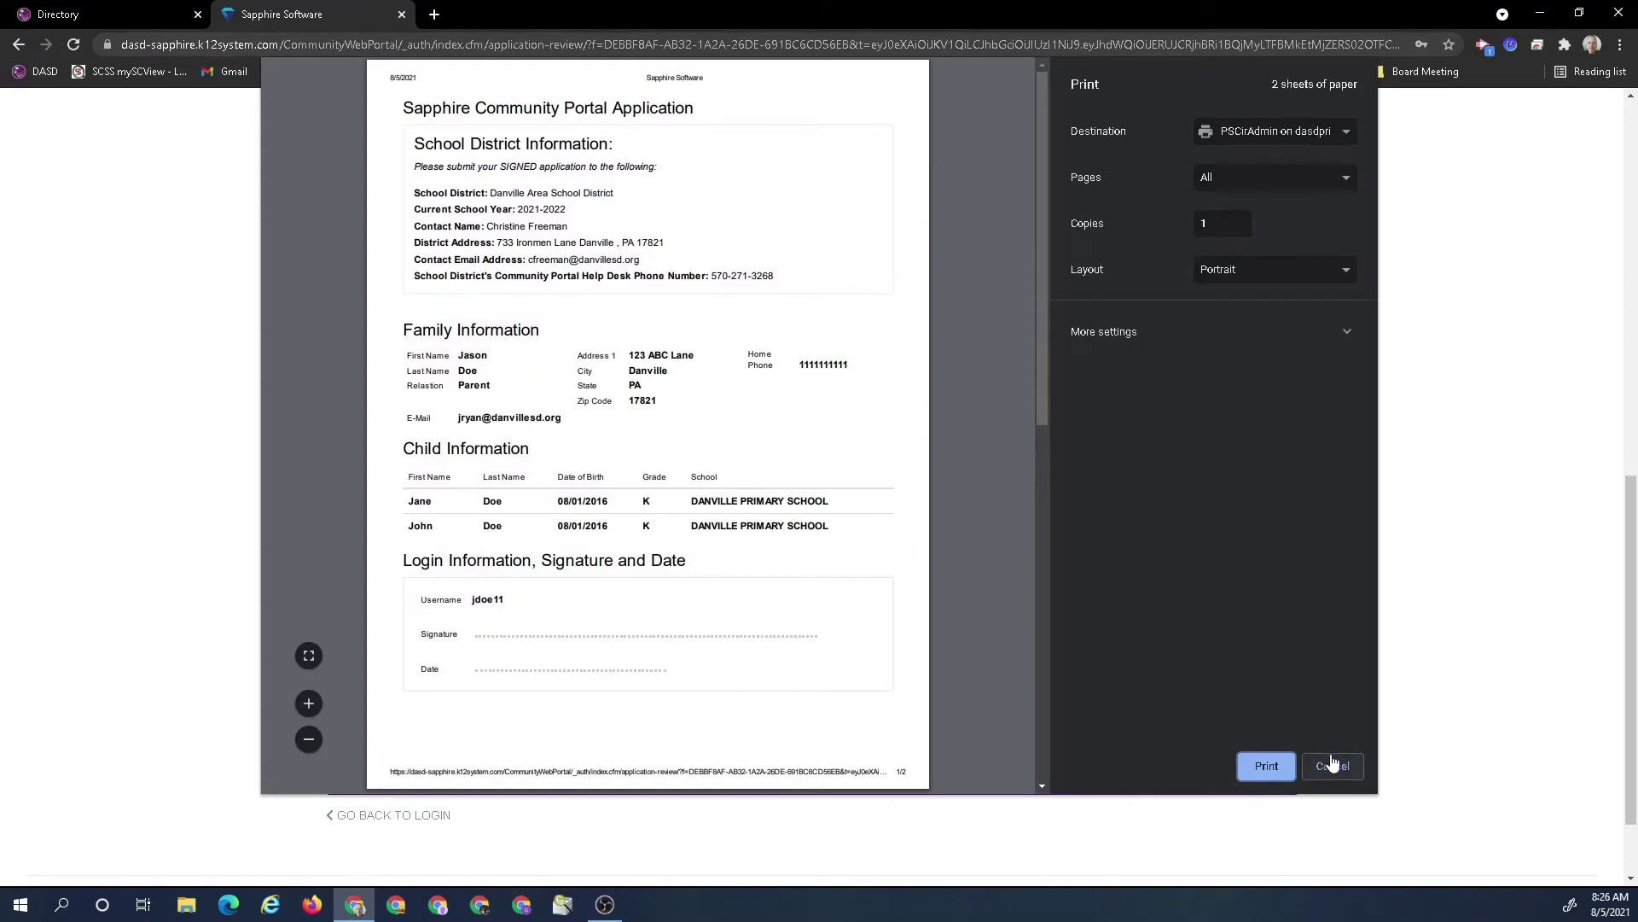
click(1332, 765)
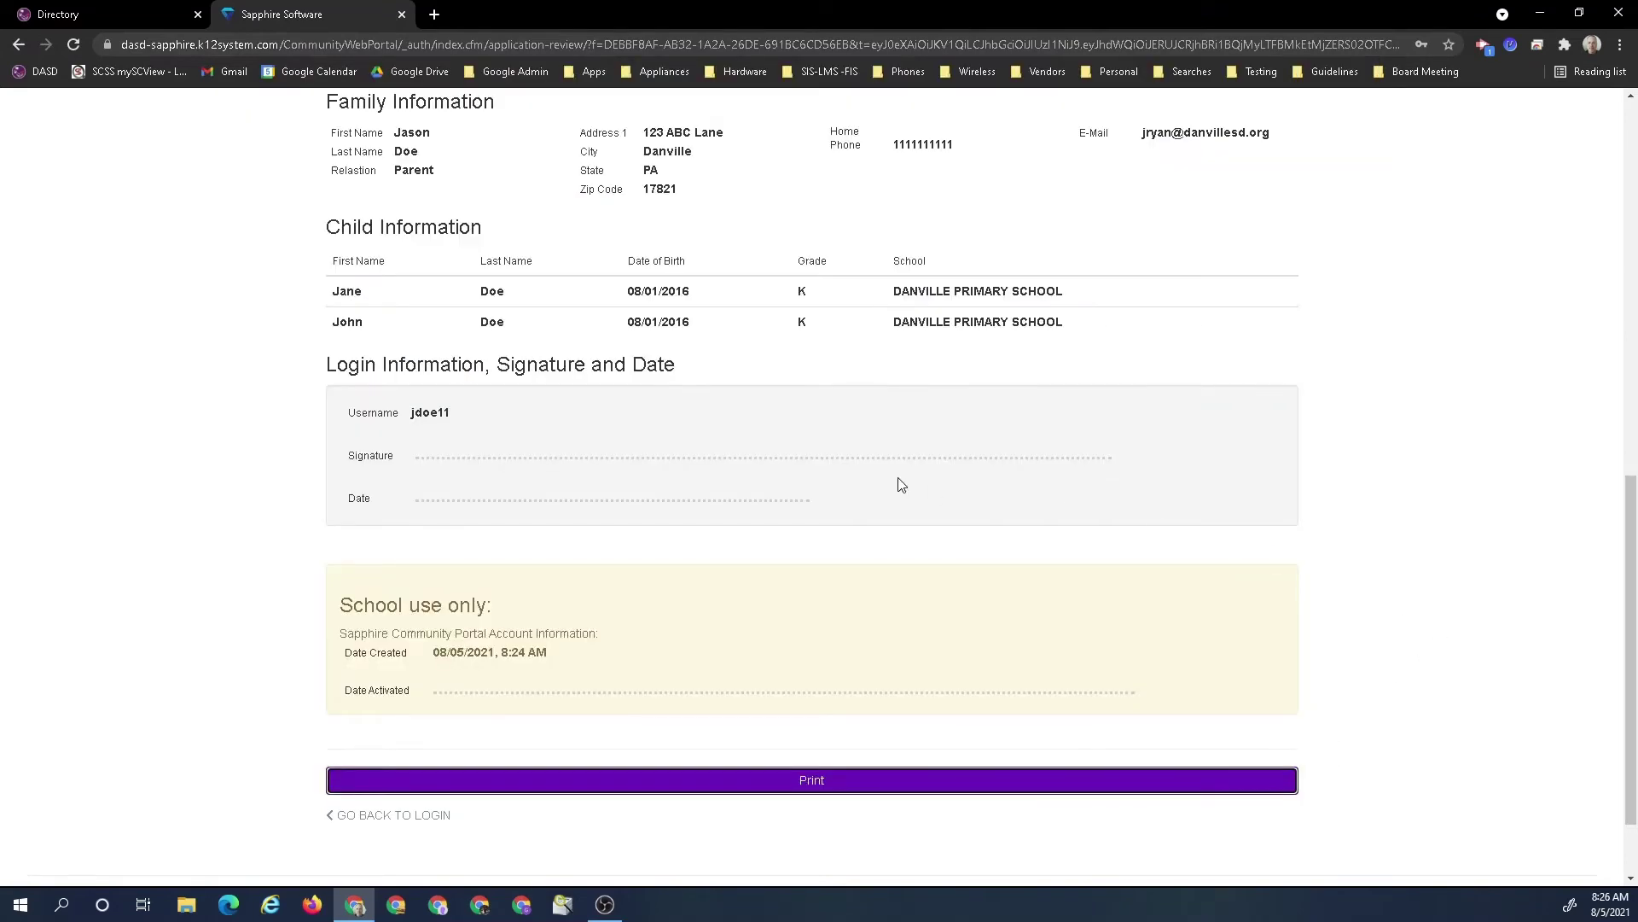
scroll(902, 485, up, 5)
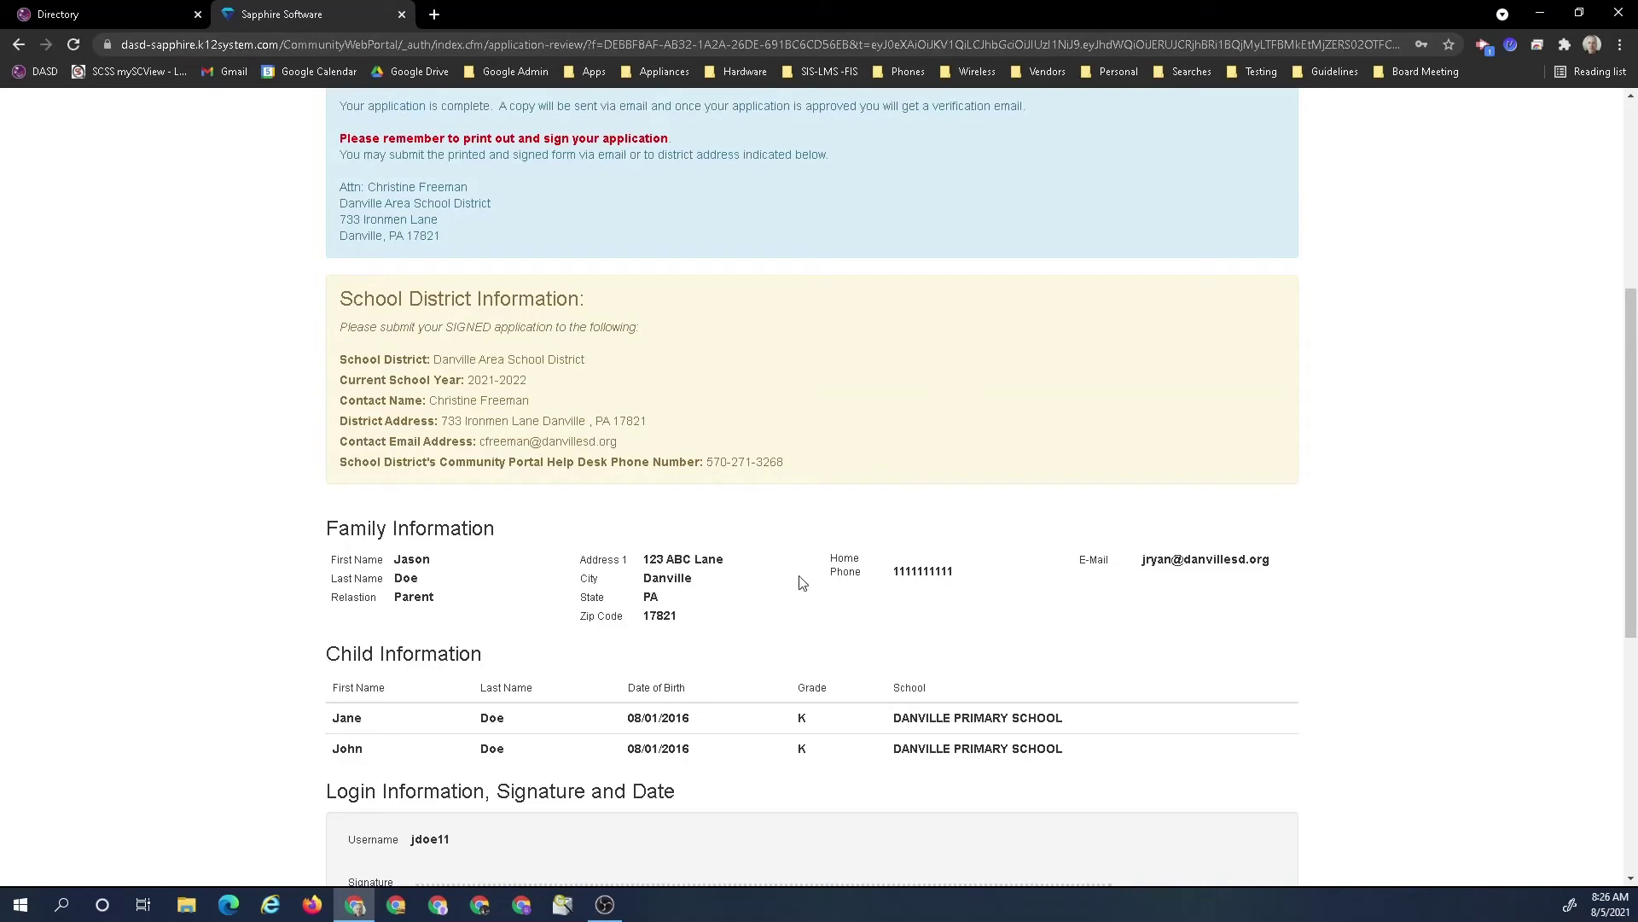
scroll(802, 578, down, 3)
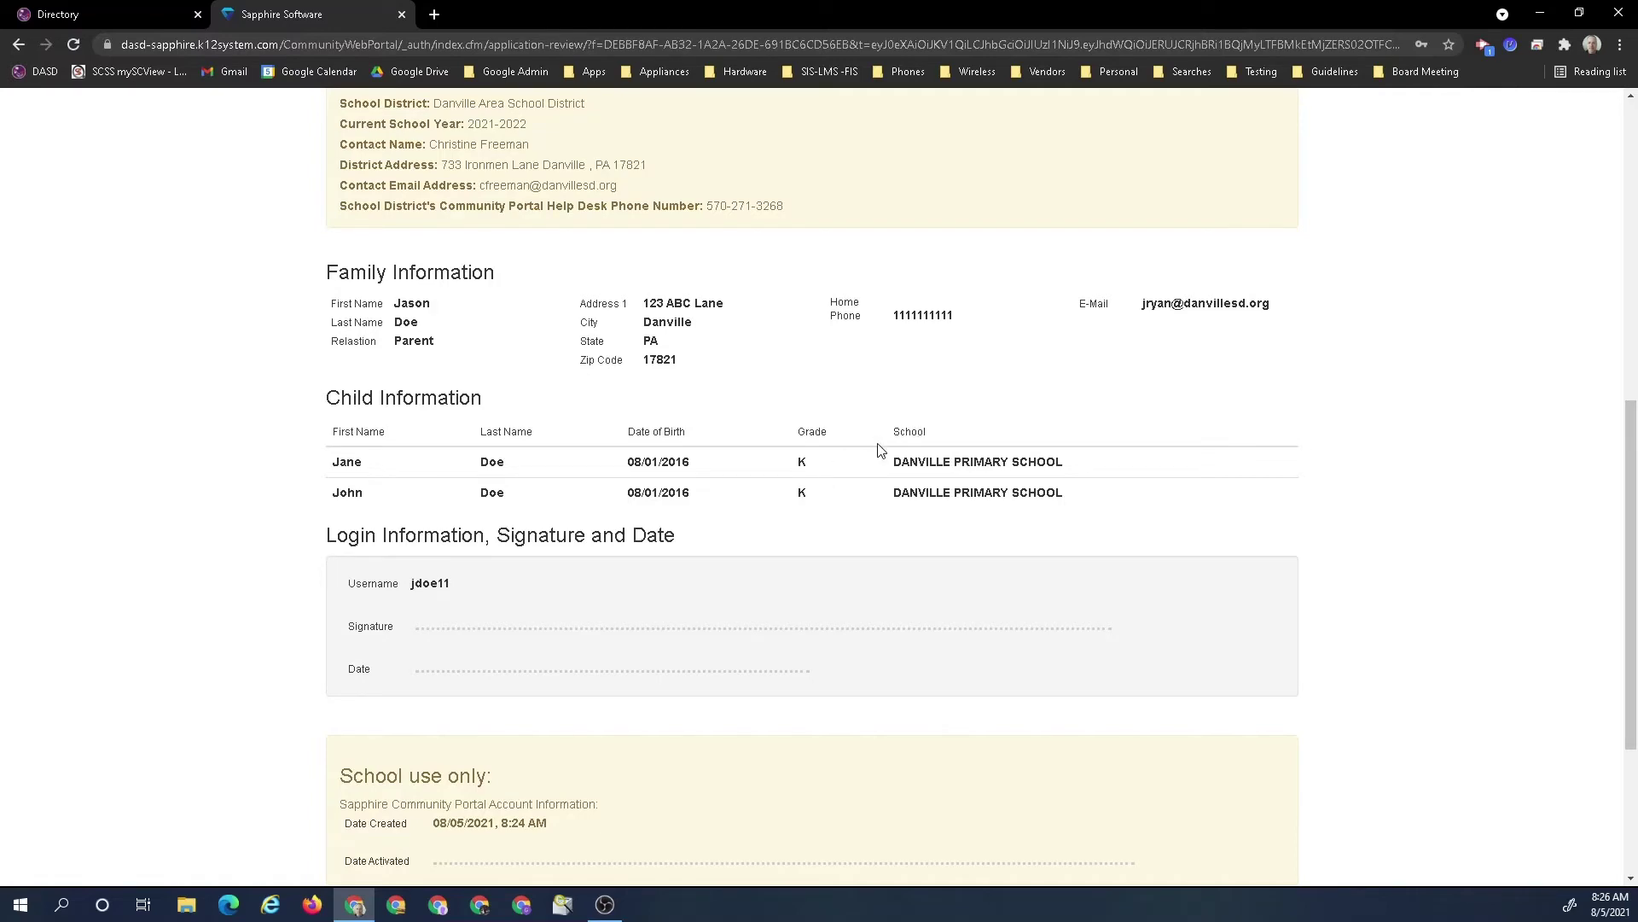
scroll(879, 449, up, 5)
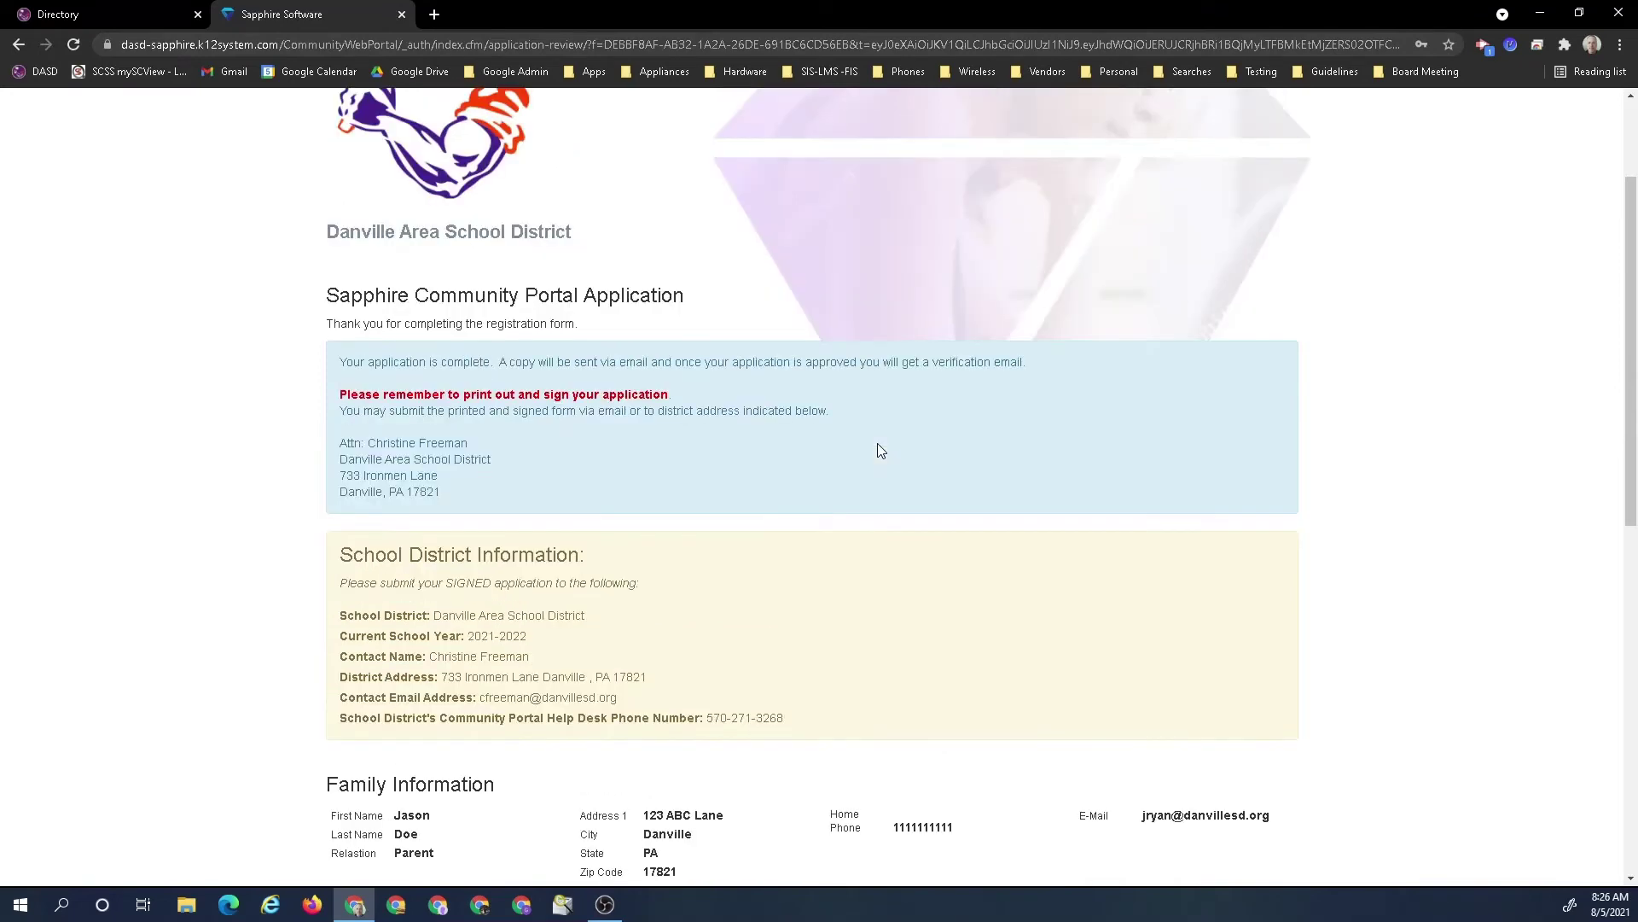
scroll(879, 450, down, 2)
scroll(881, 450, down, 6)
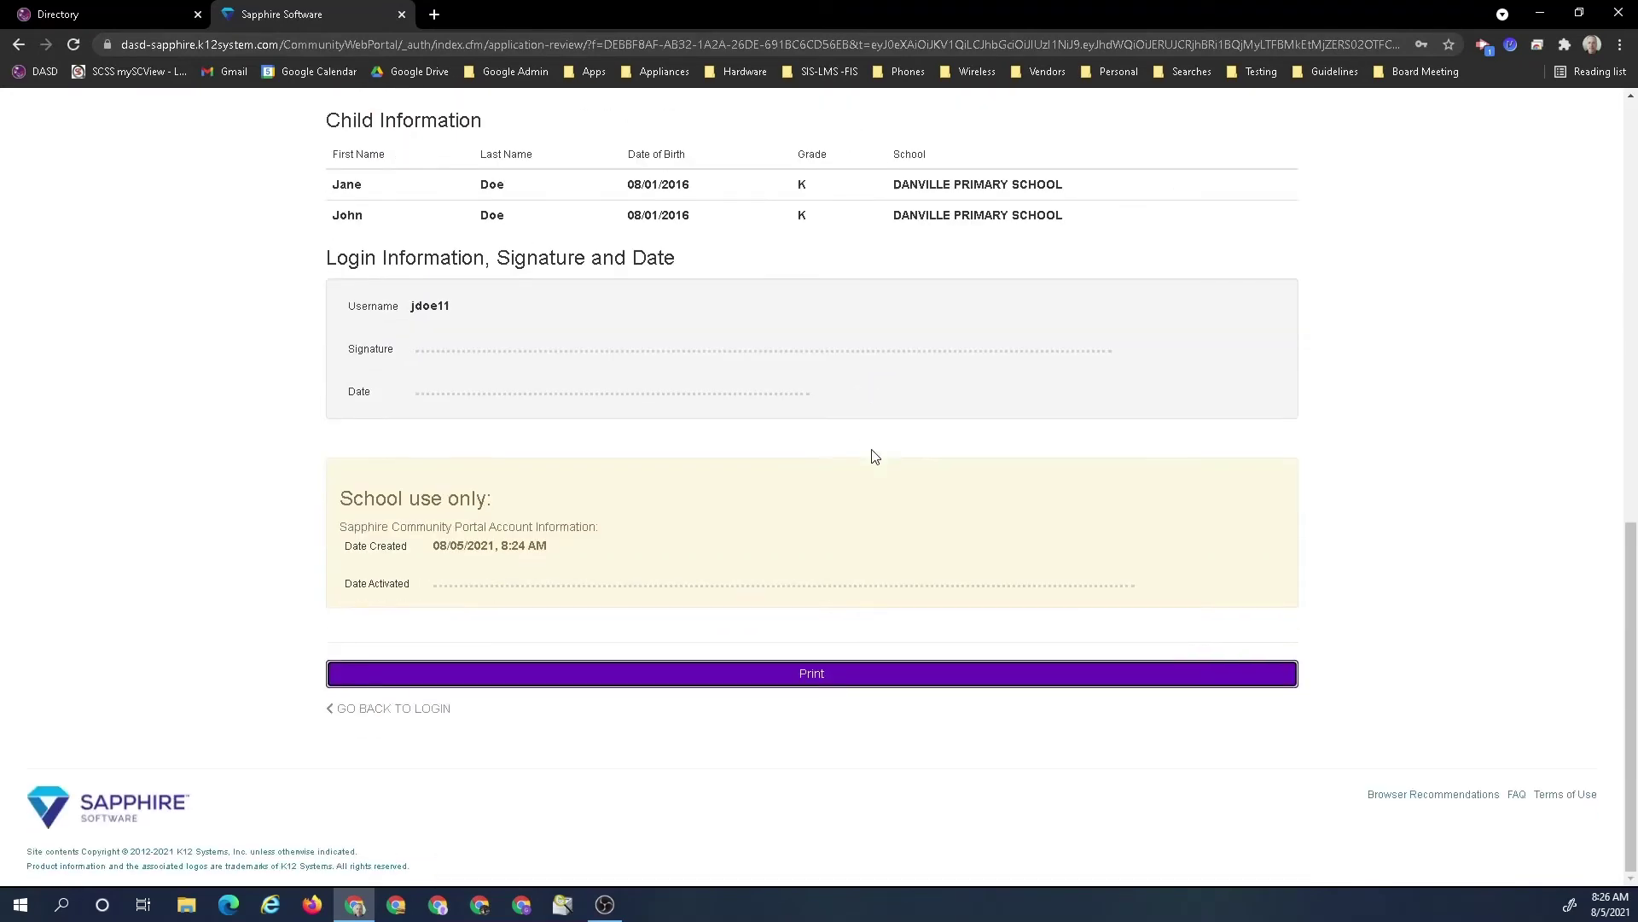
click(386, 712)
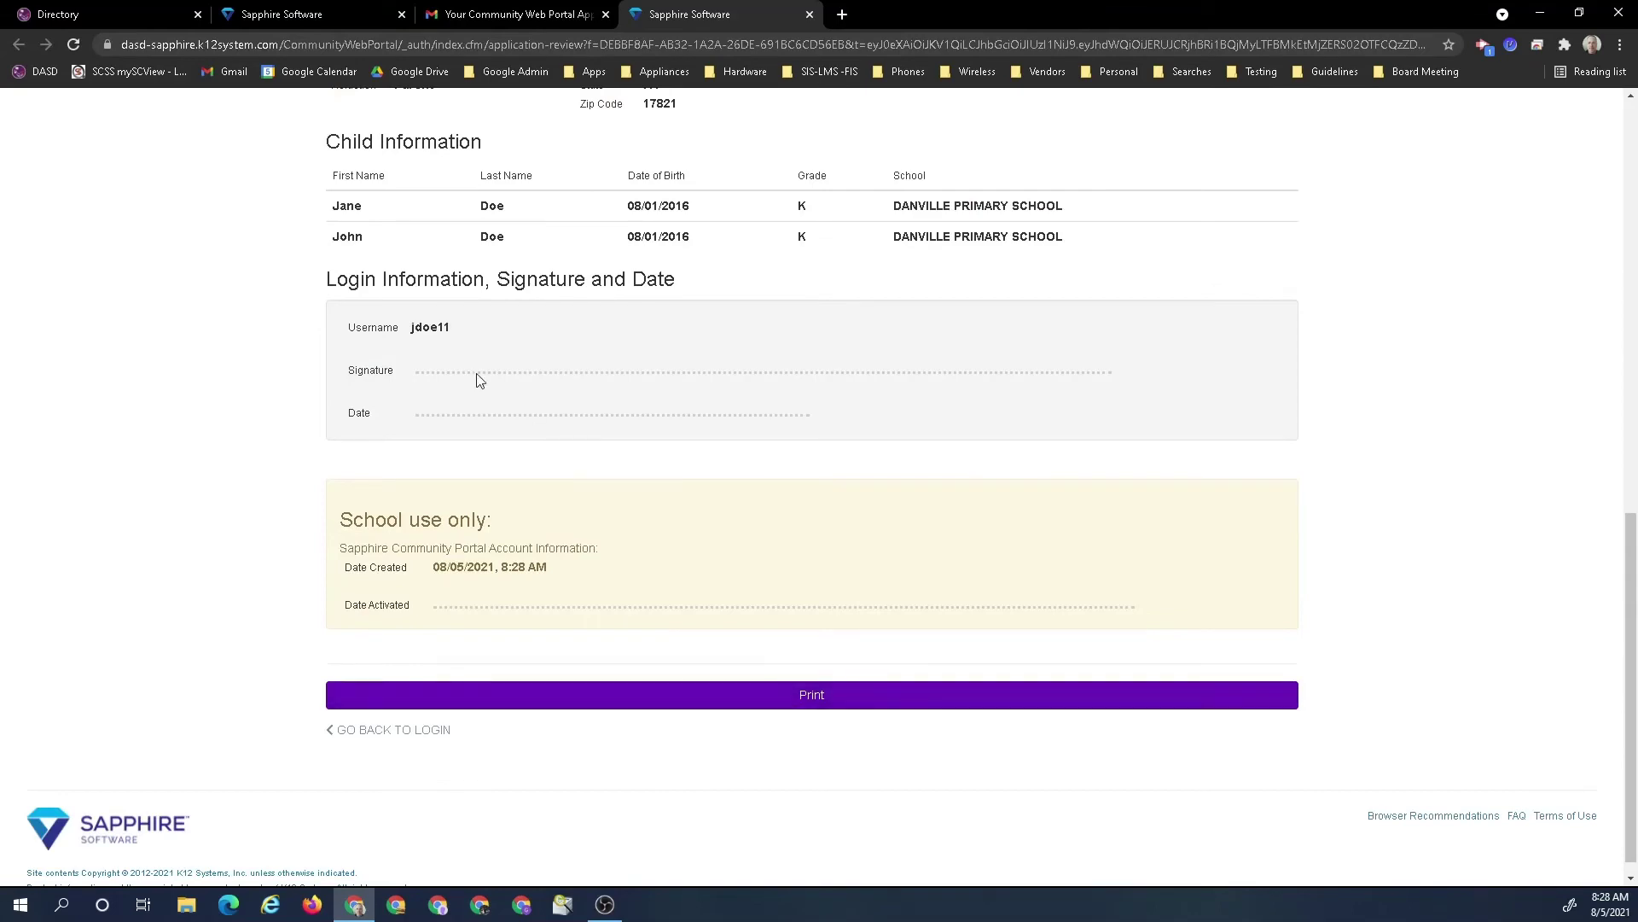
Scroll through the application review page showing both children at DANVILLE PRIMARY SCHOOL
scroll(663, 346, up, 7)
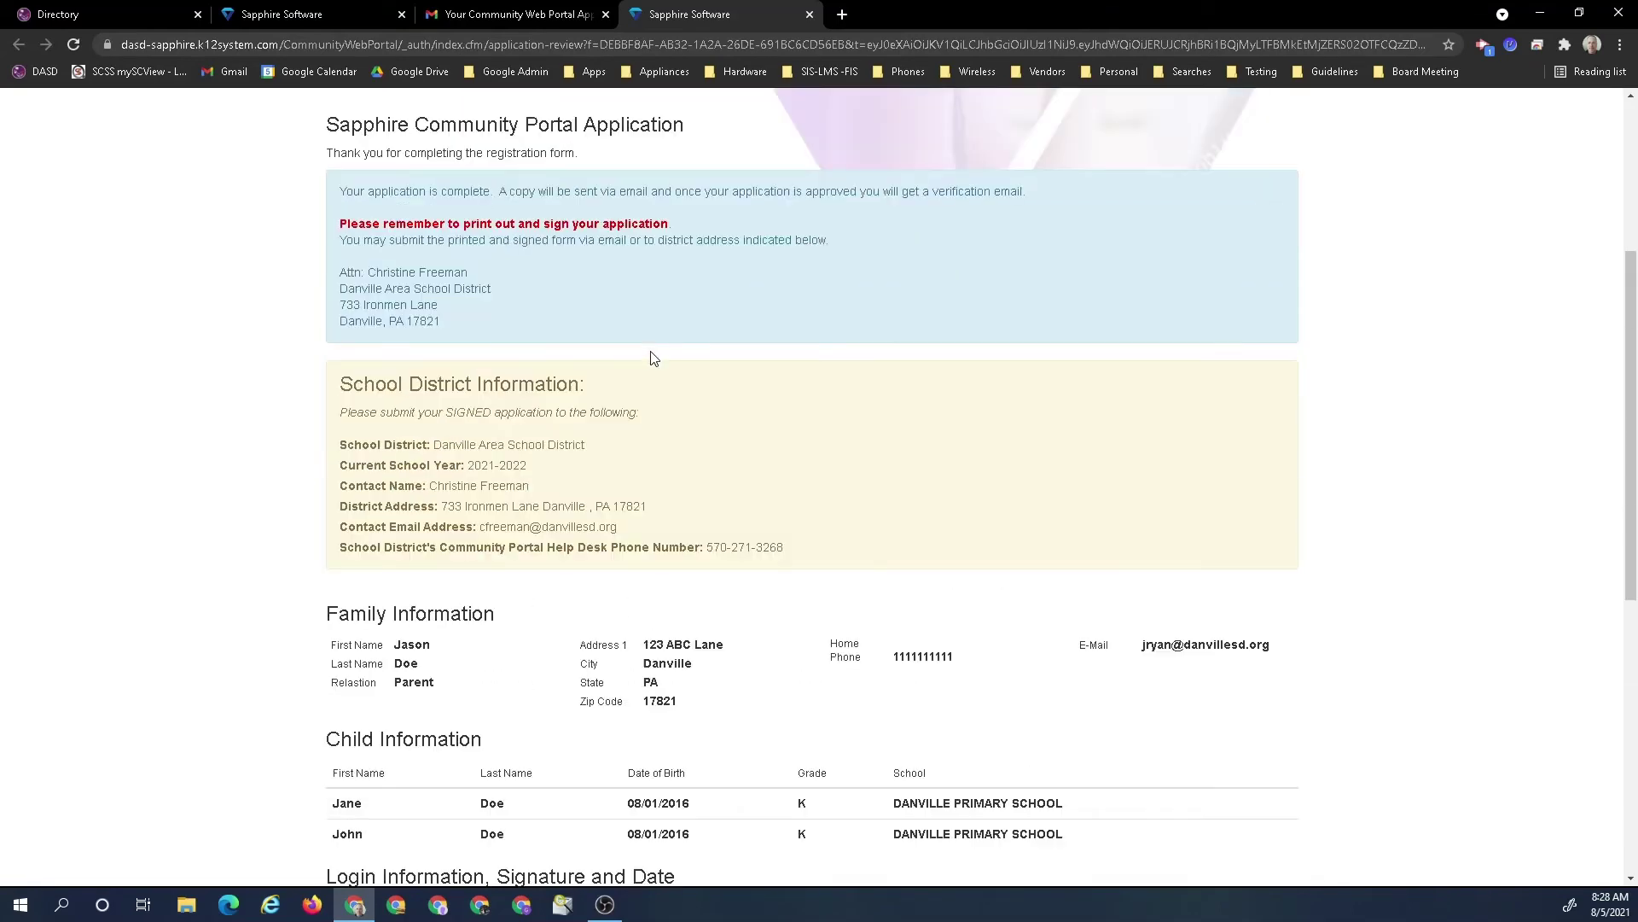
scroll(654, 357, up, 3)
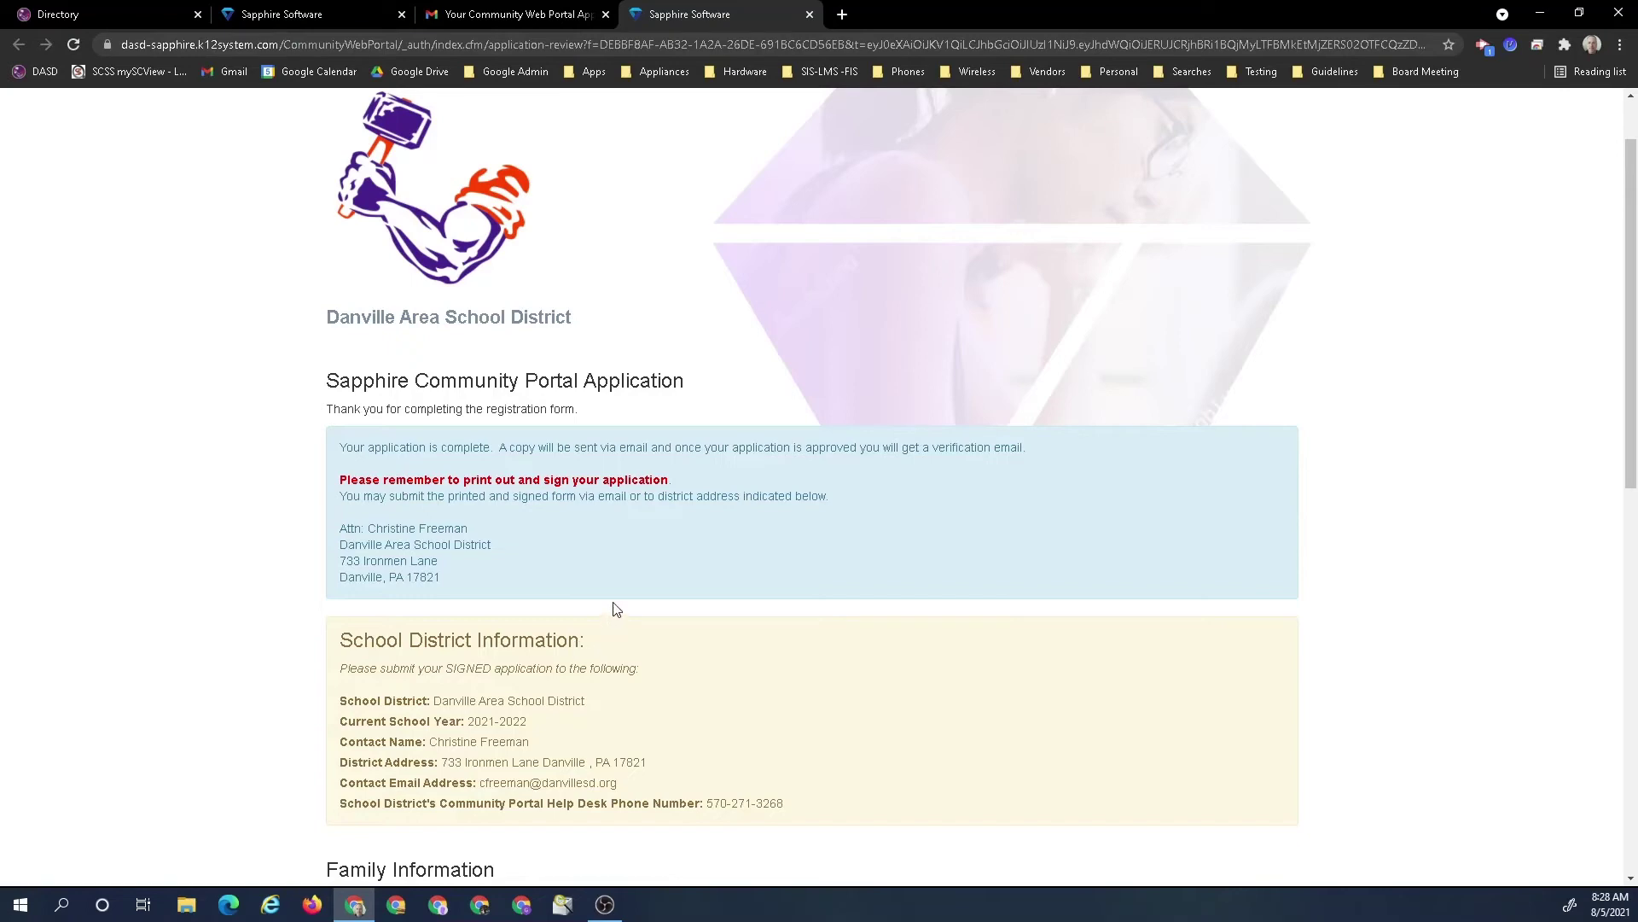
scroll(614, 608, down, 4)
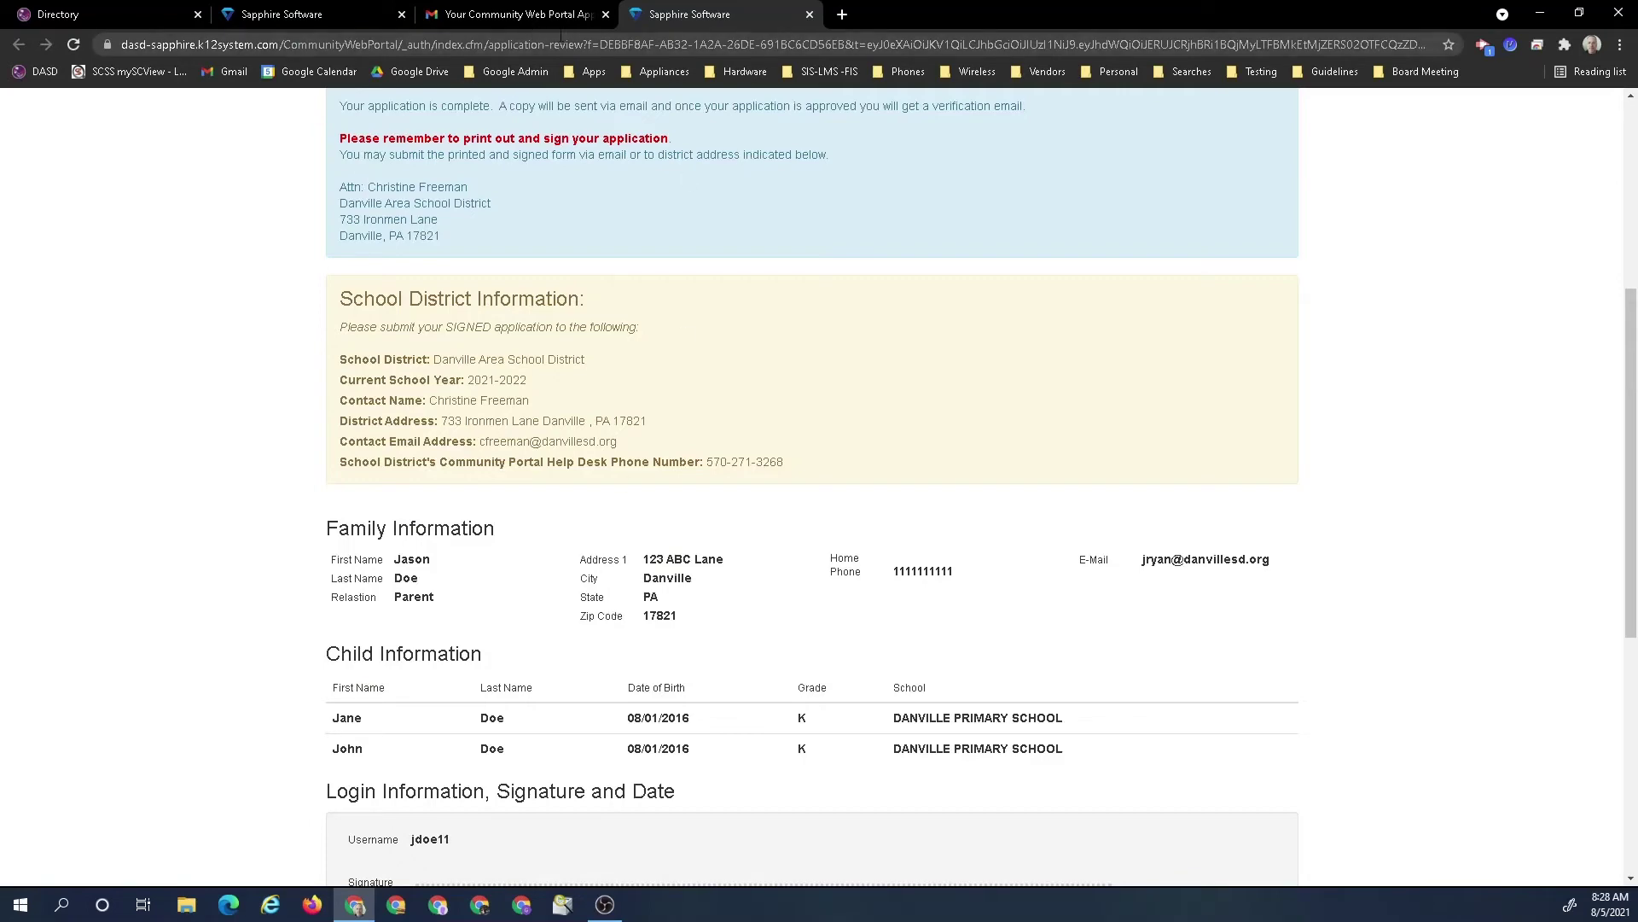
scroll(631, 380, up, 2)
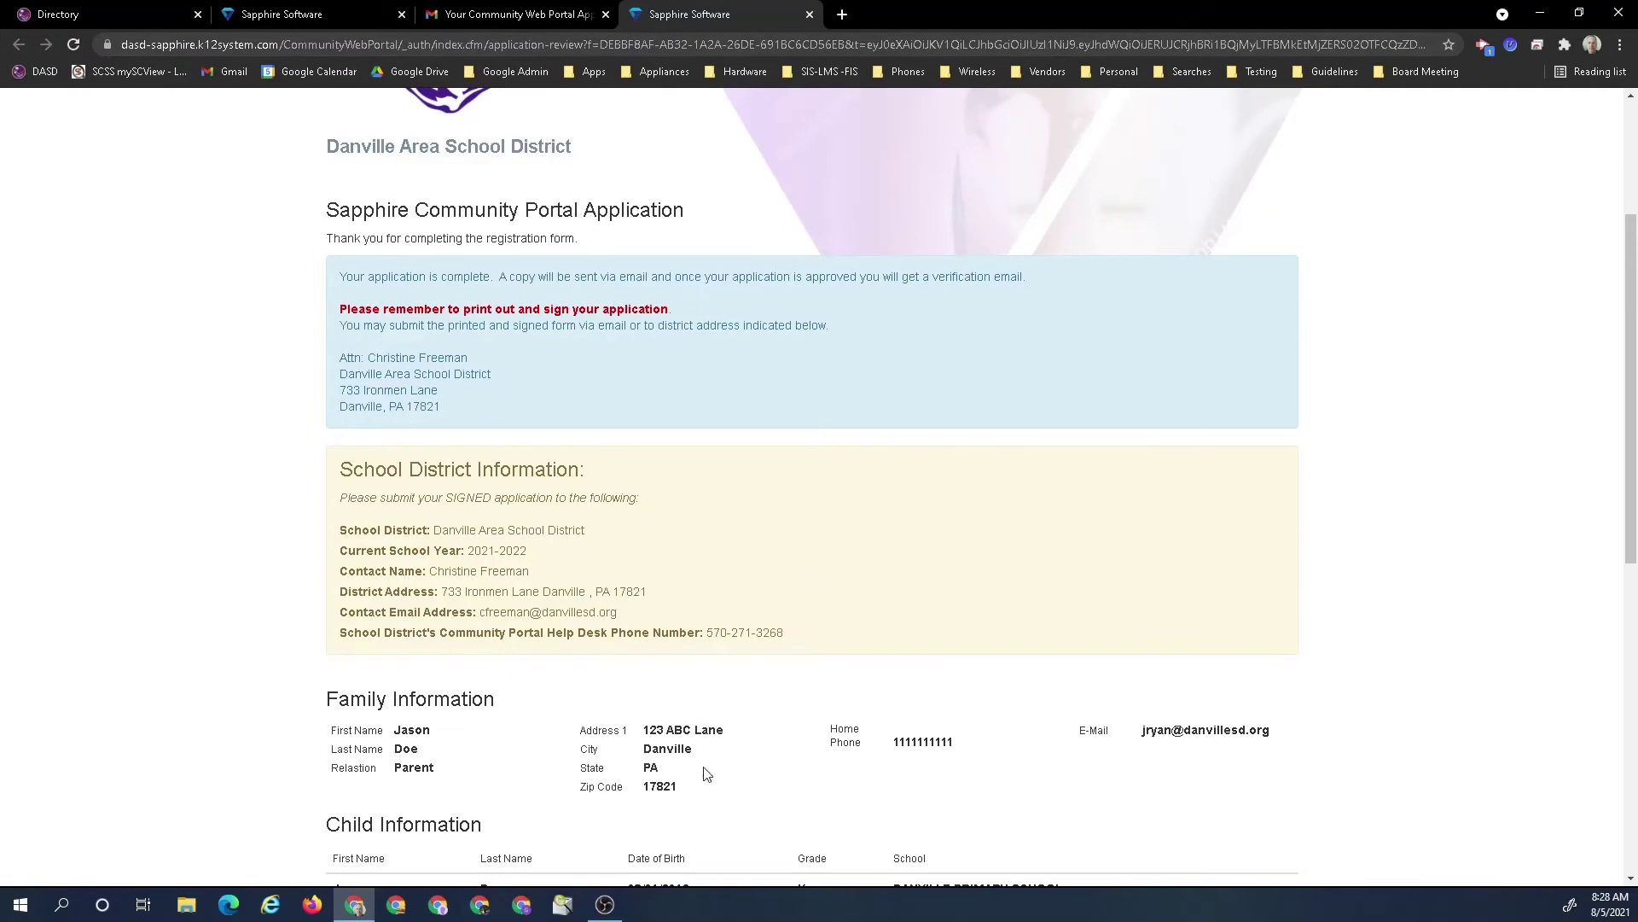
scroll(705, 770, down, 3)
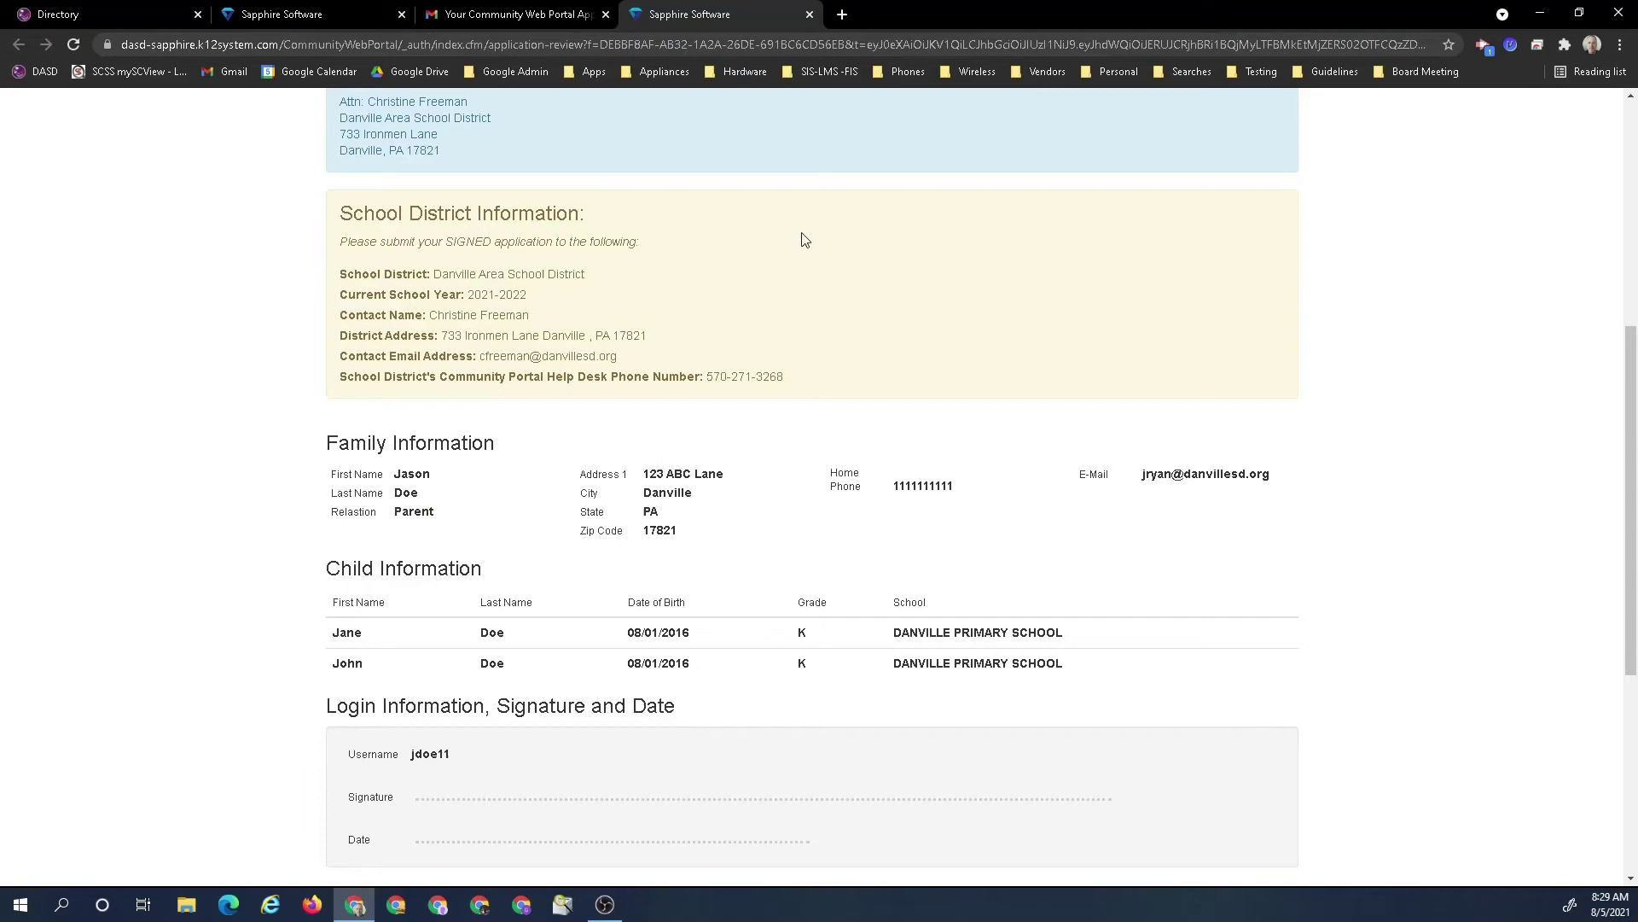
scroll(802, 240, up, 3)
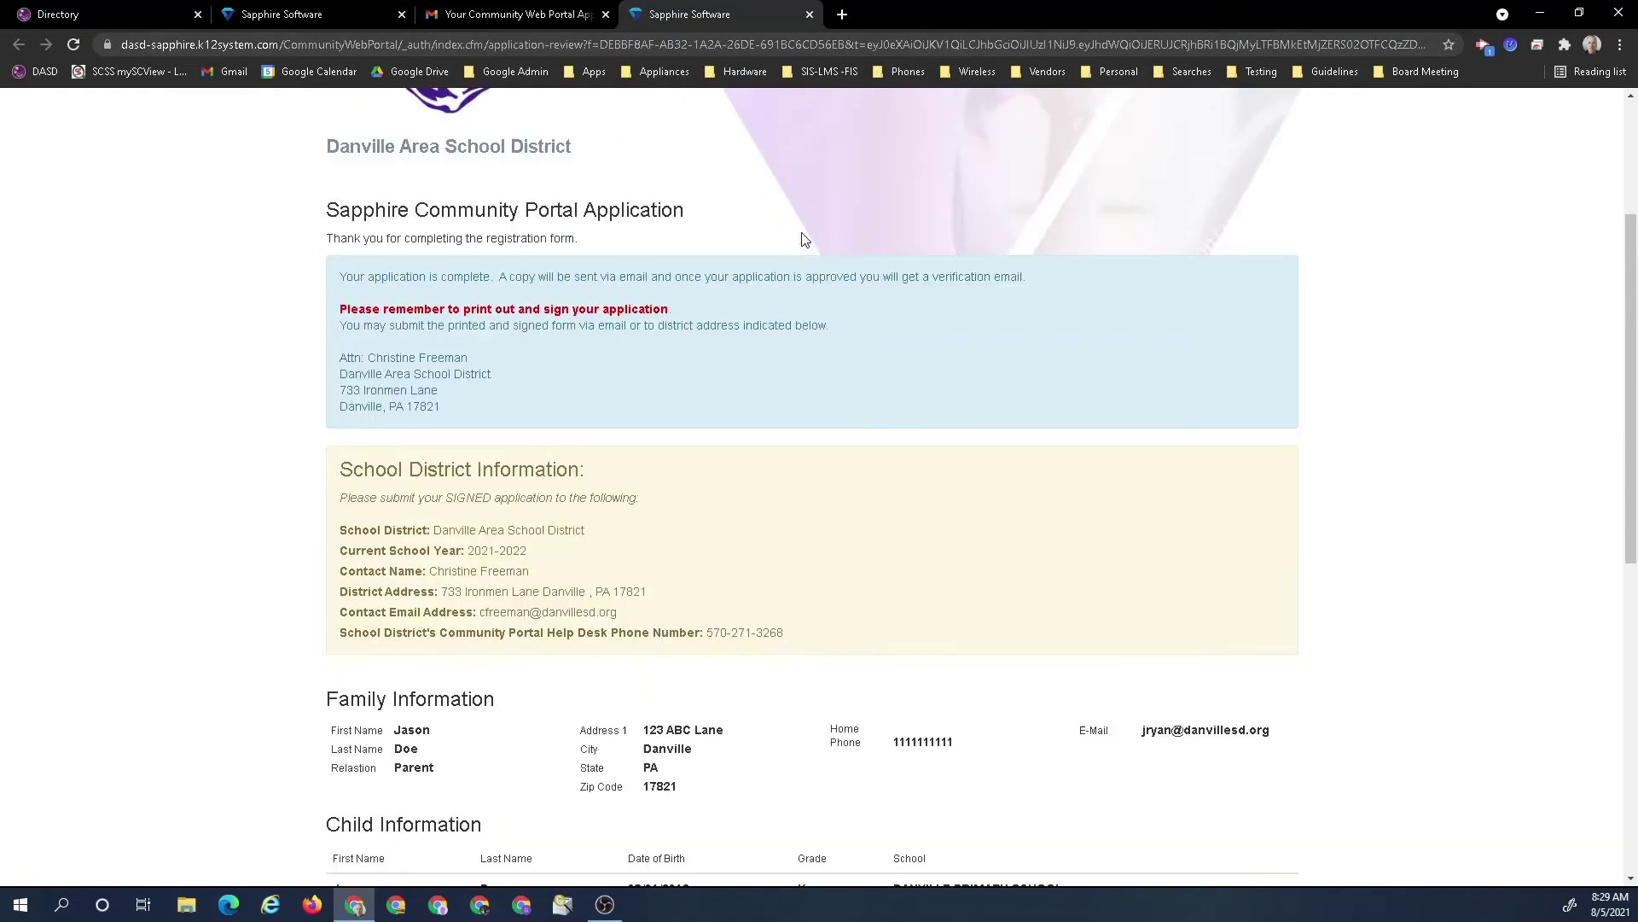
Close the extra review tab and follow the Application Approved email's link to the portal login
click(809, 14)
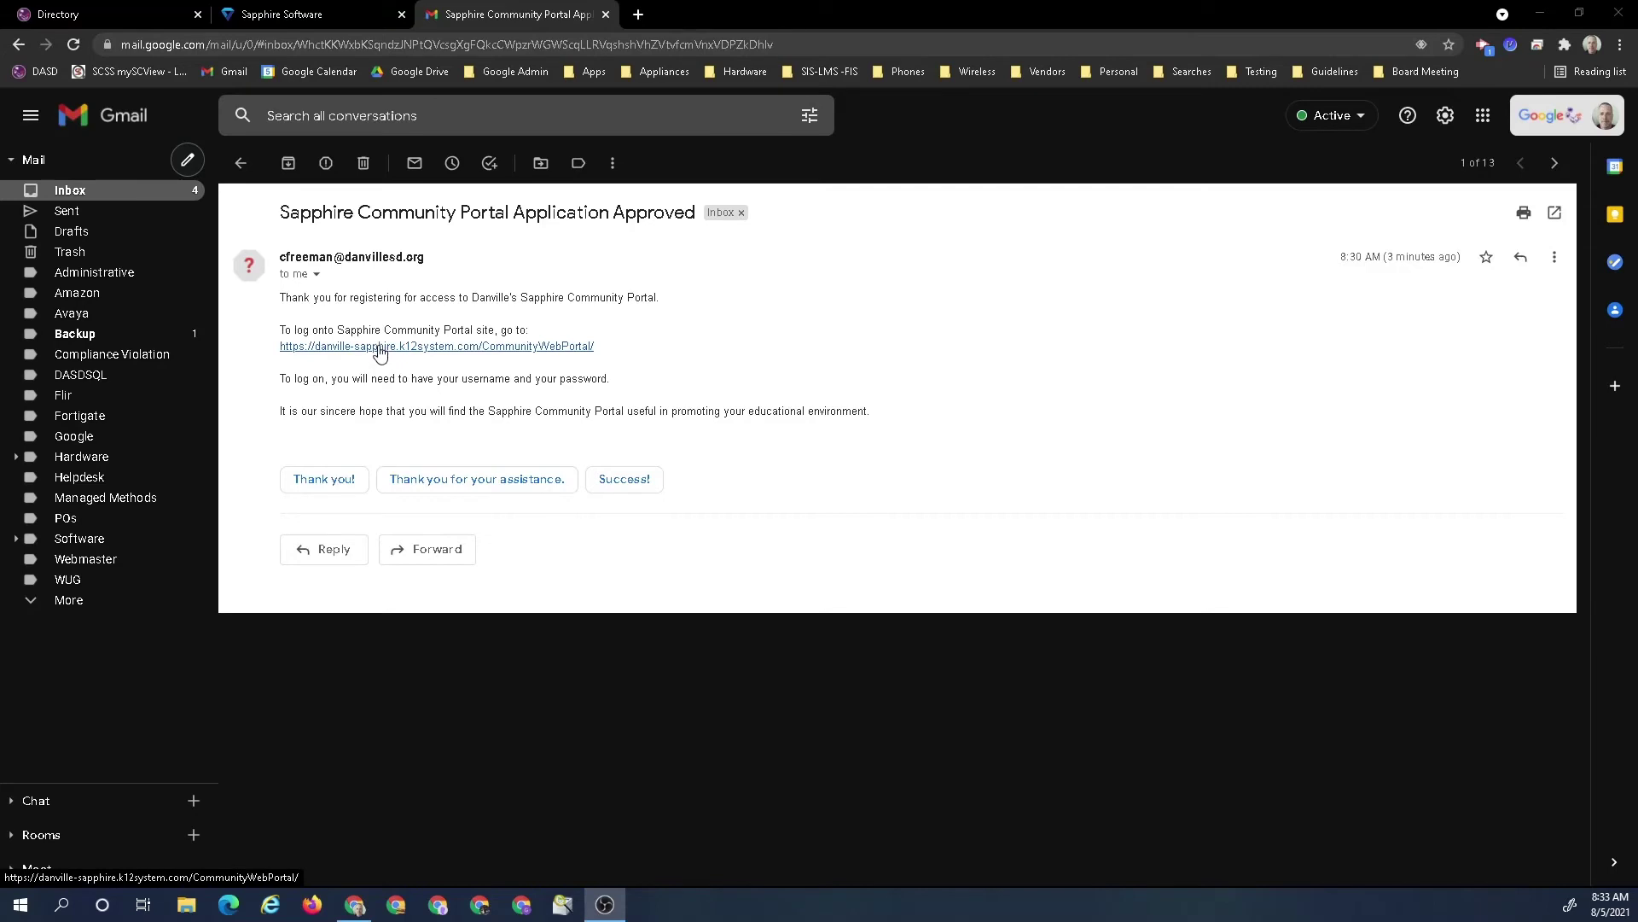
click(381, 351)
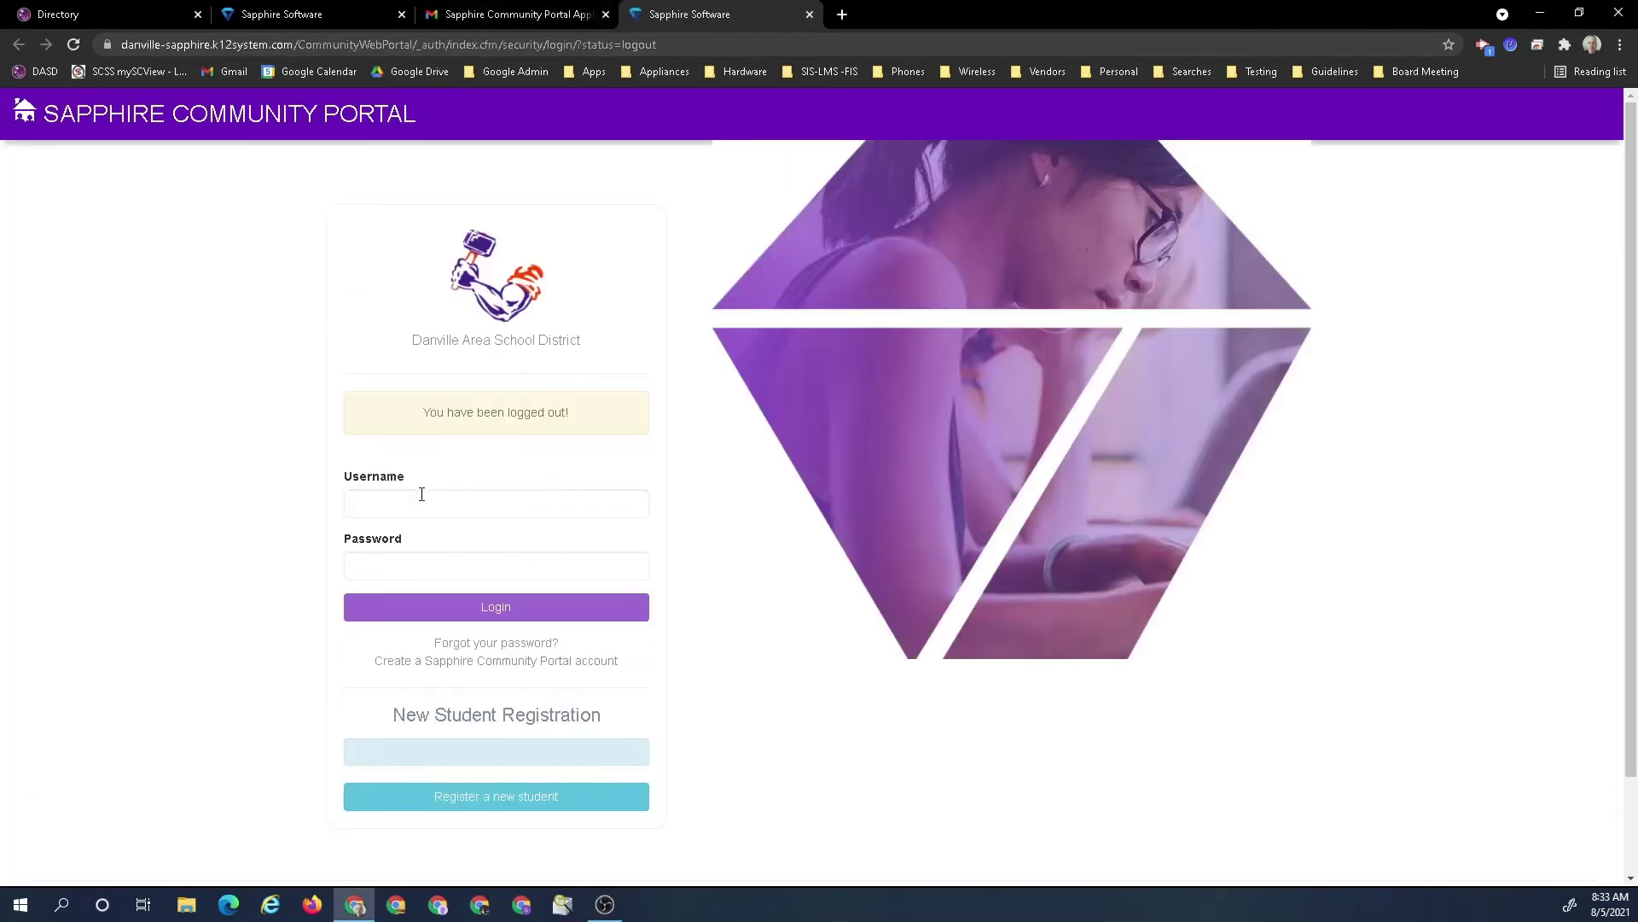
Log in with the new username and password, declining Chrome's offer to save the password
click(424, 497)
text(jdoe11)
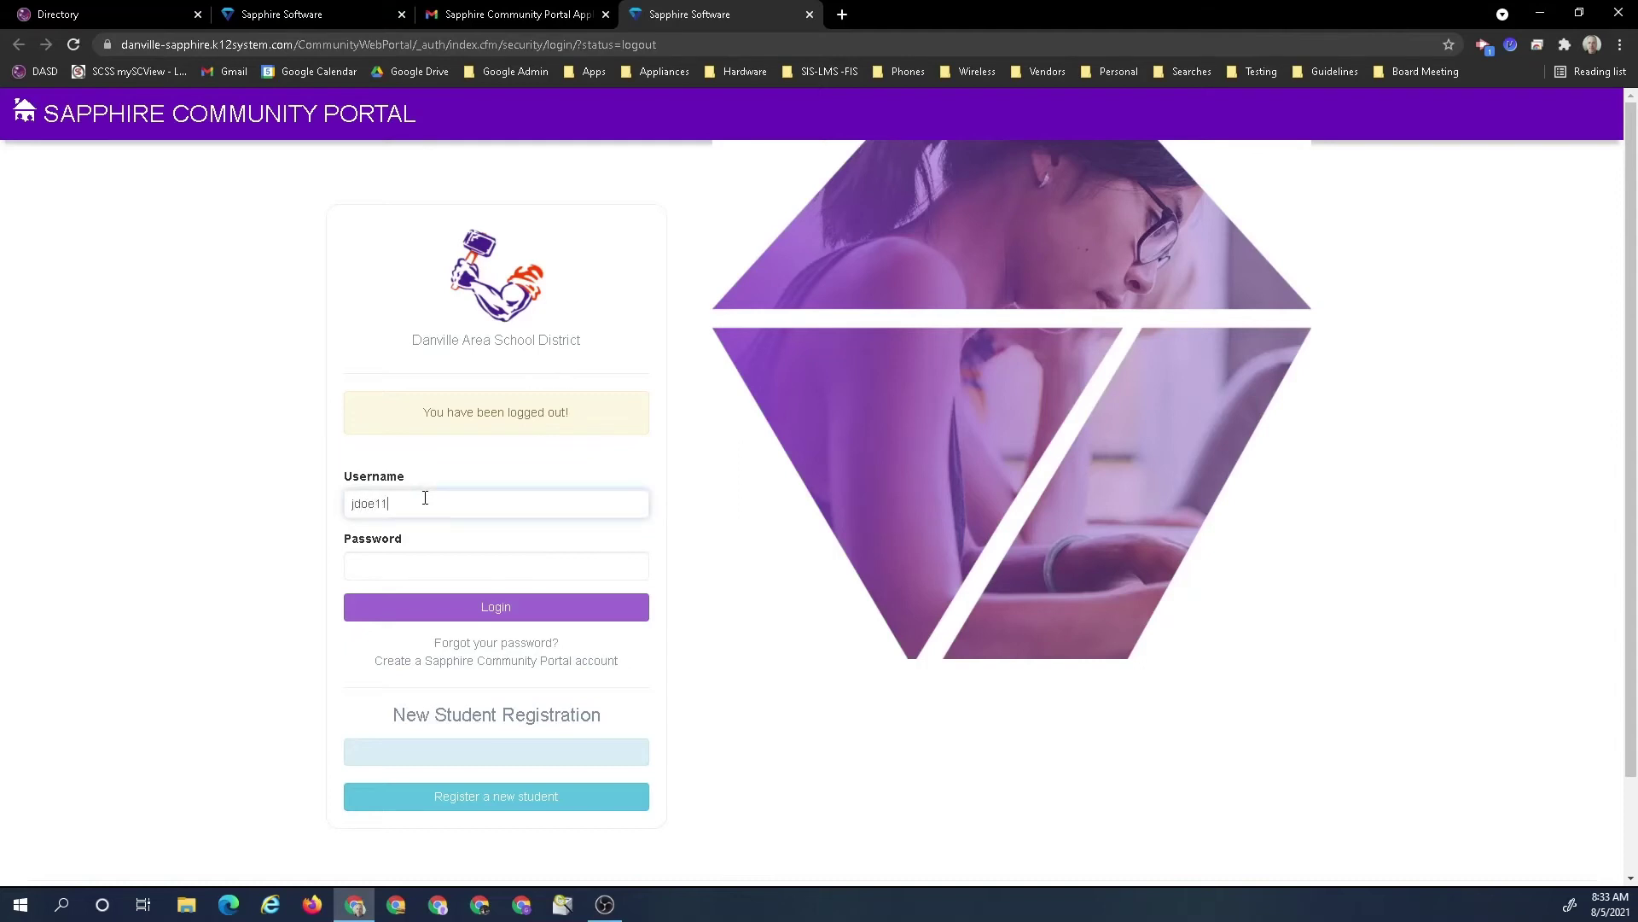
key(Return)
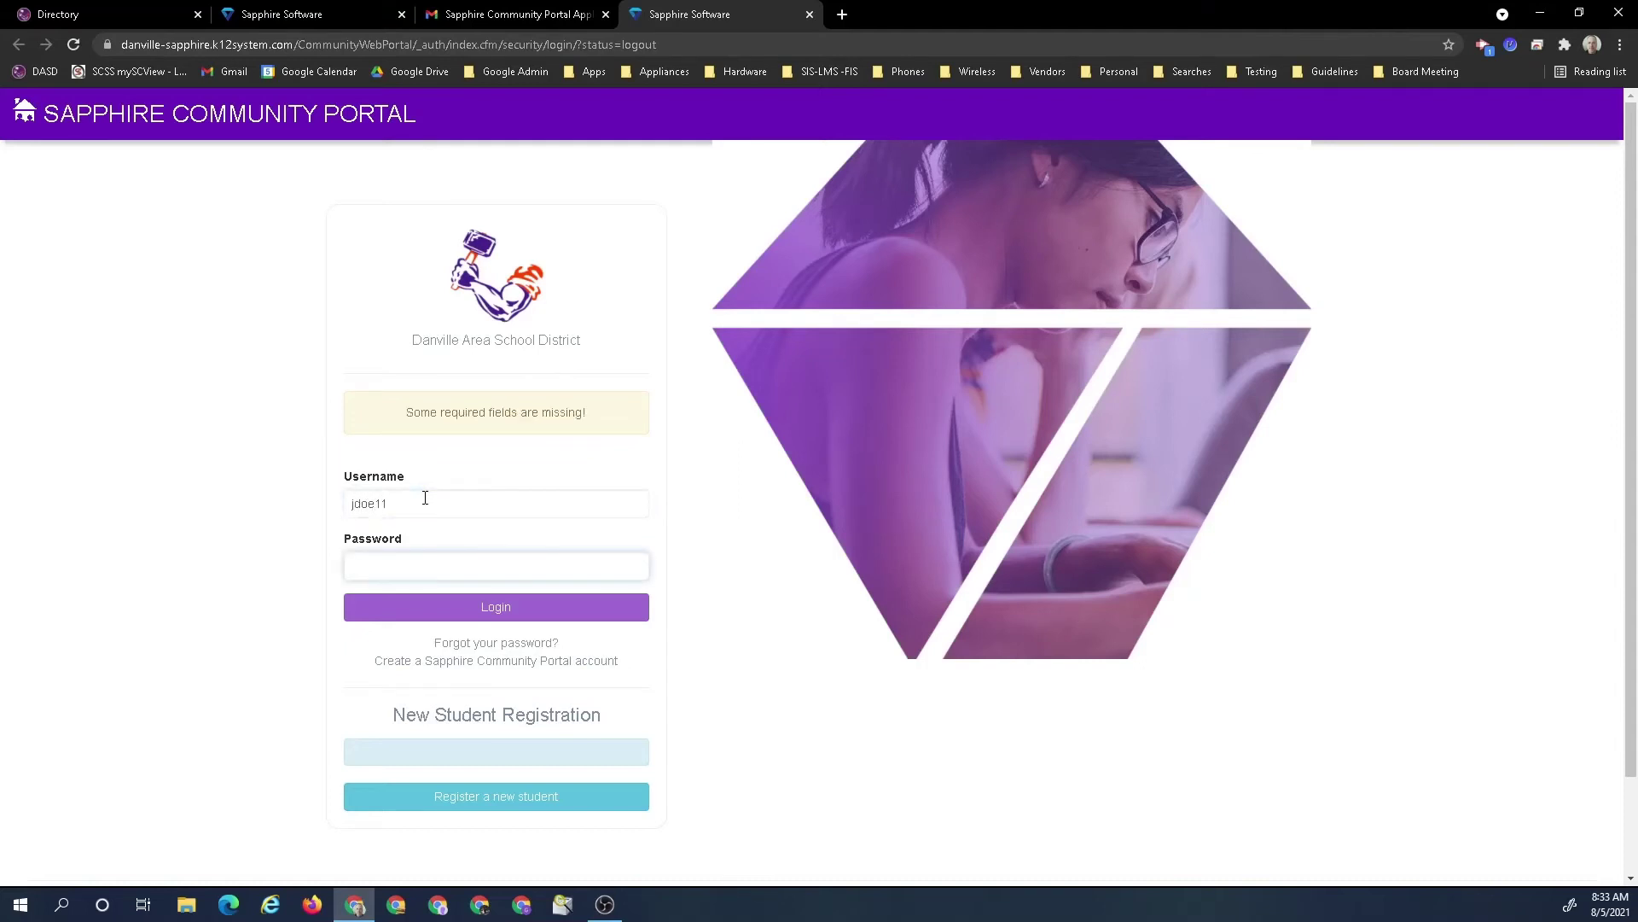
text(•••••)
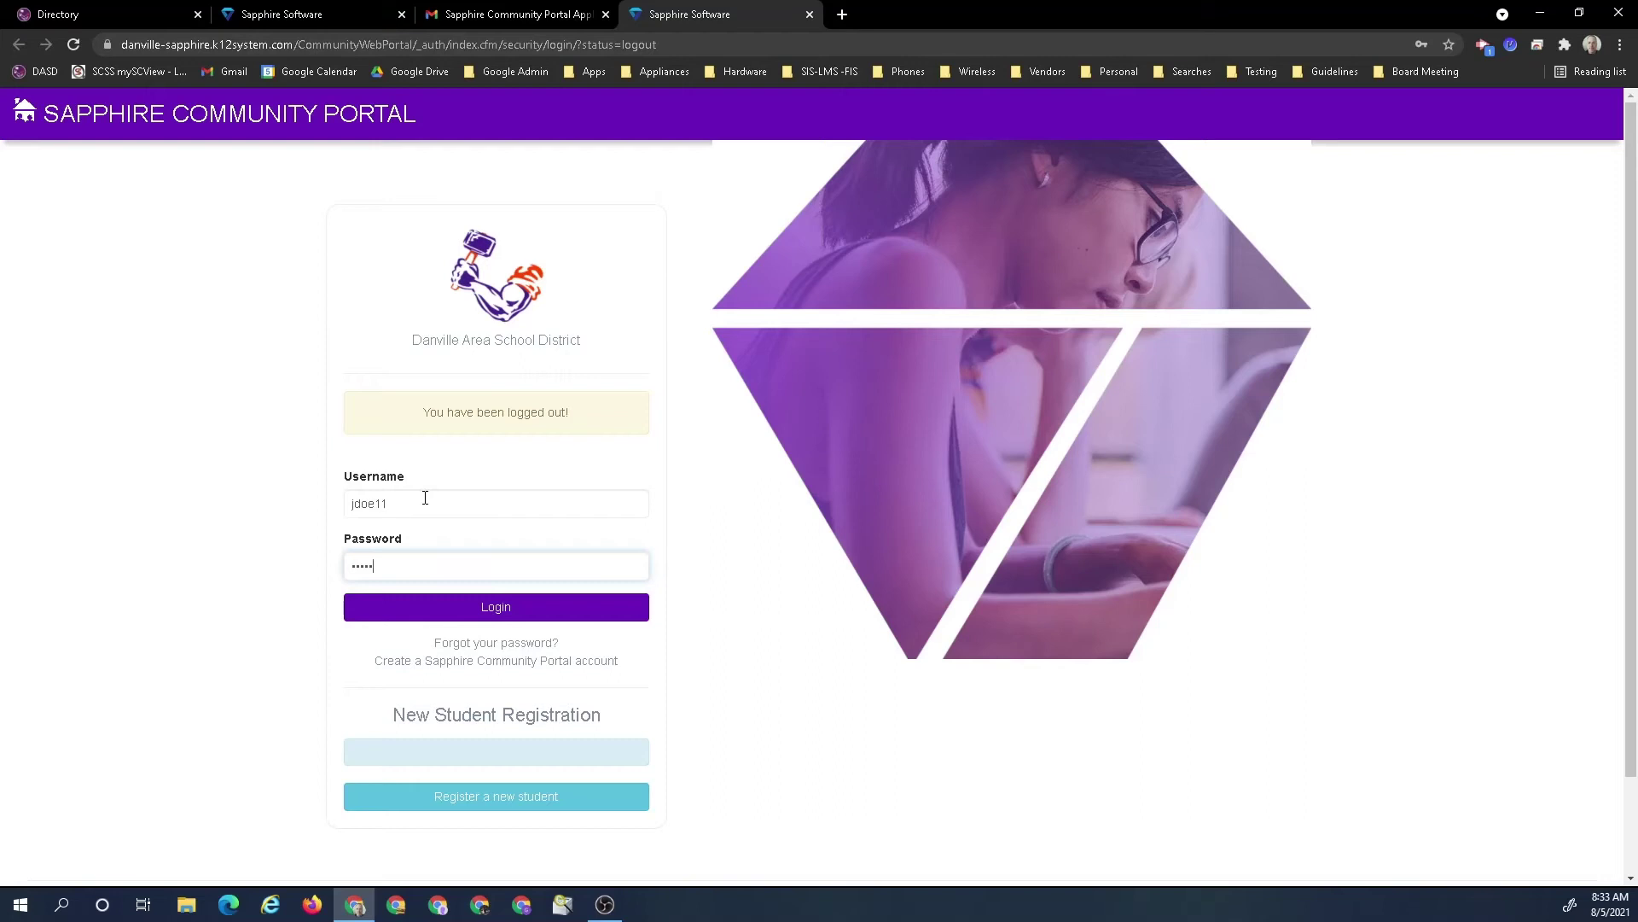
text(•••)
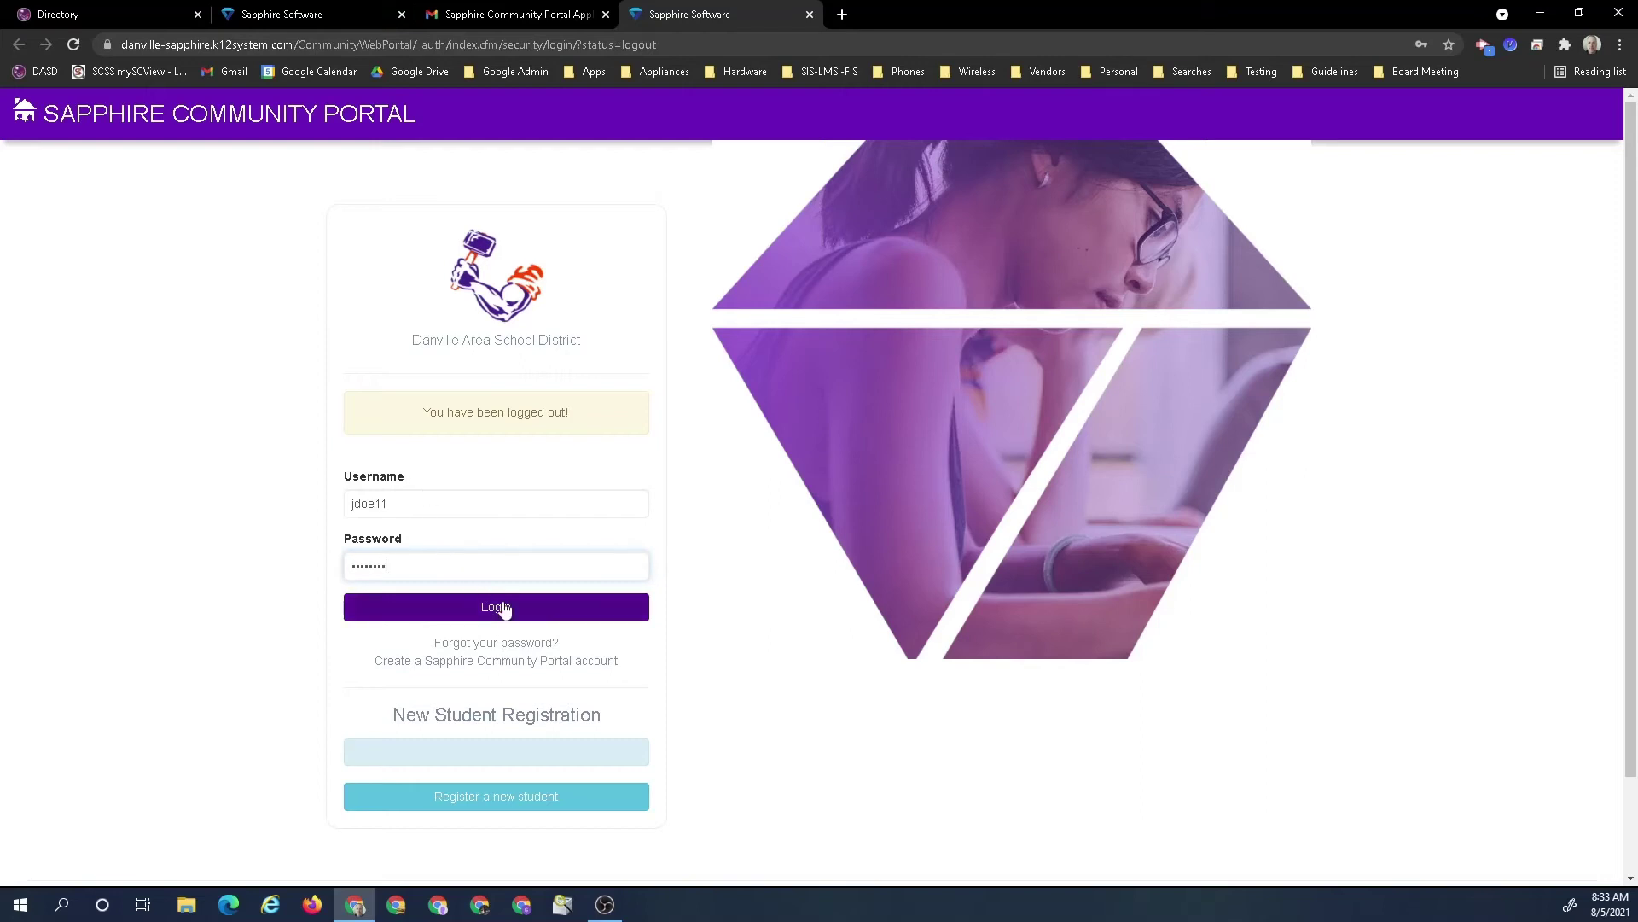
click(504, 612)
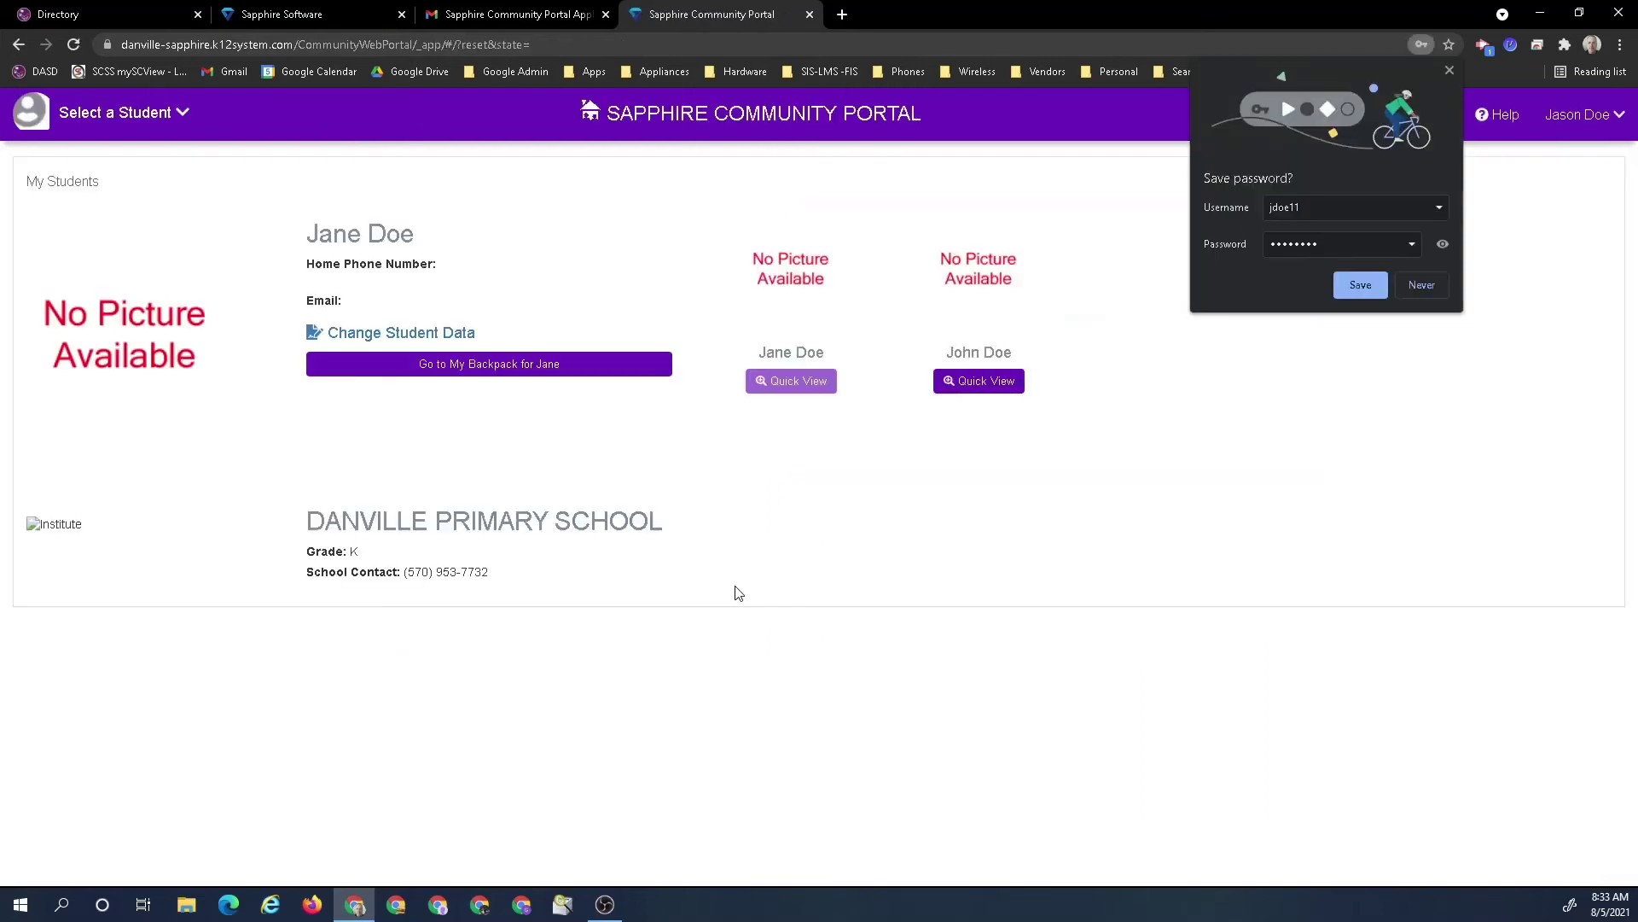
click(1421, 284)
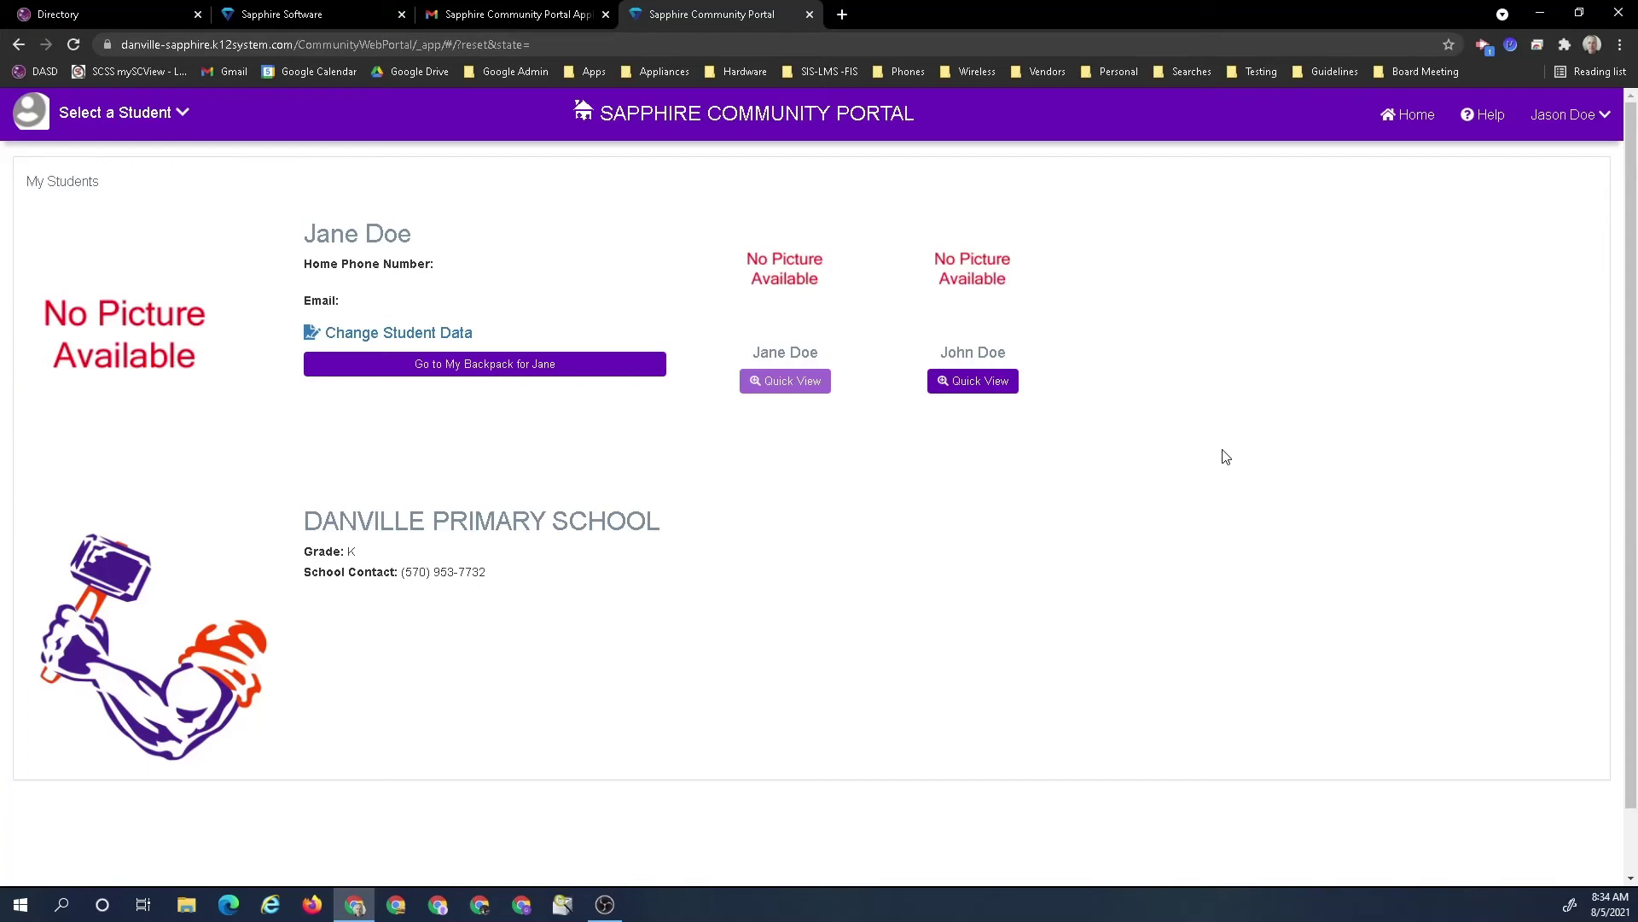
Open the first student's backpack and view Student Information, Data Forms and the Student Calendar
click(106, 112)
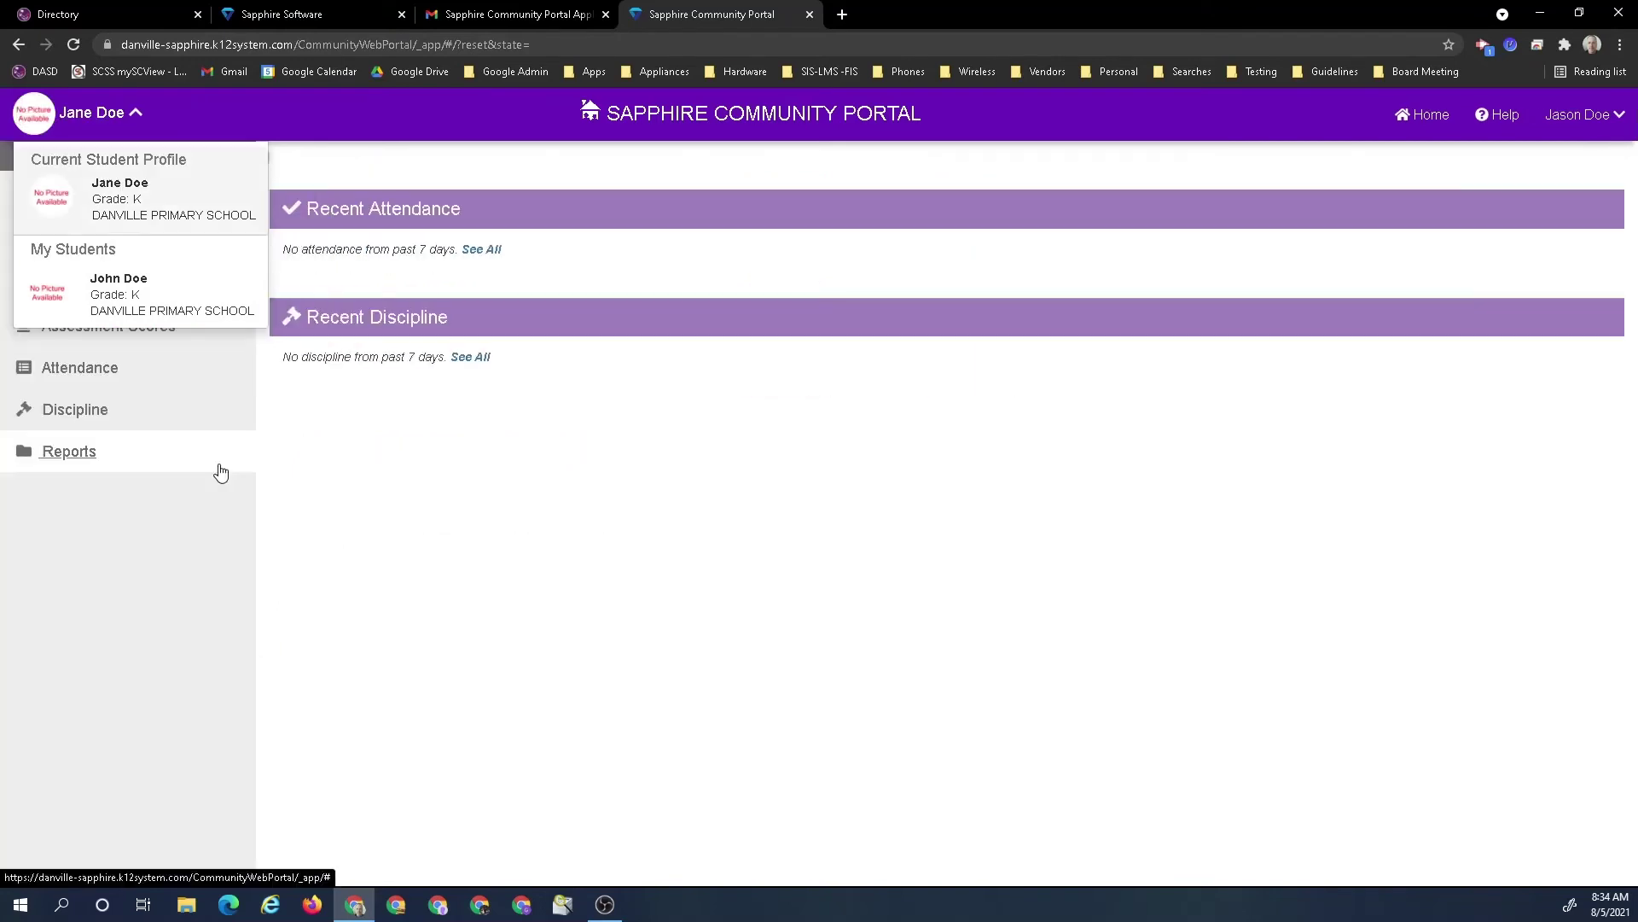
click(144, 212)
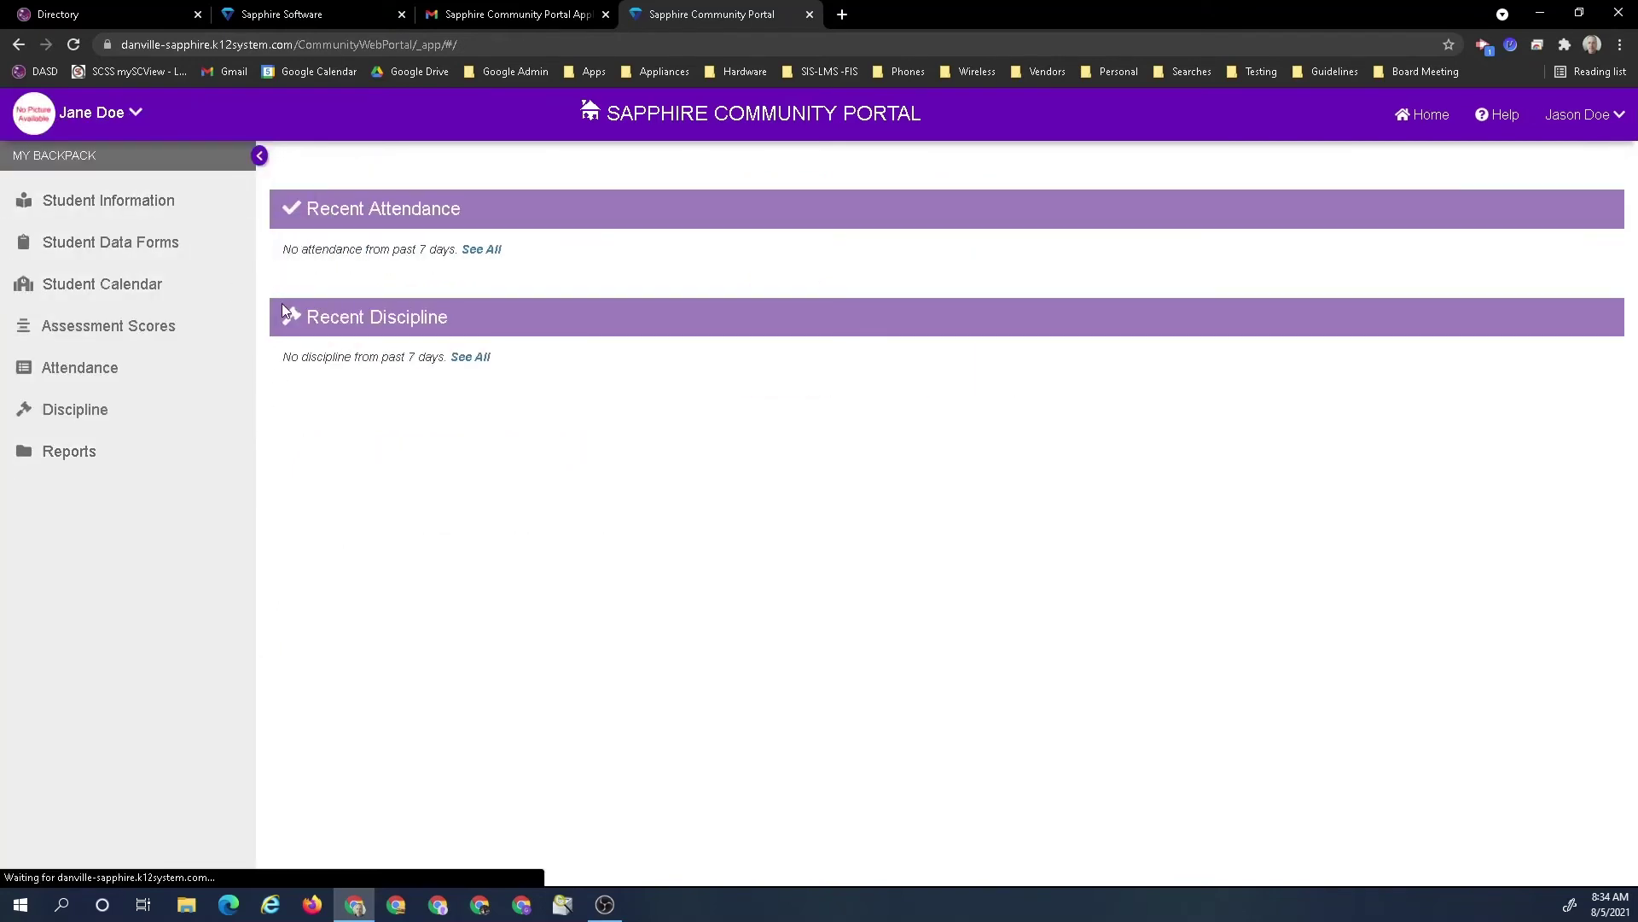
click(102, 203)
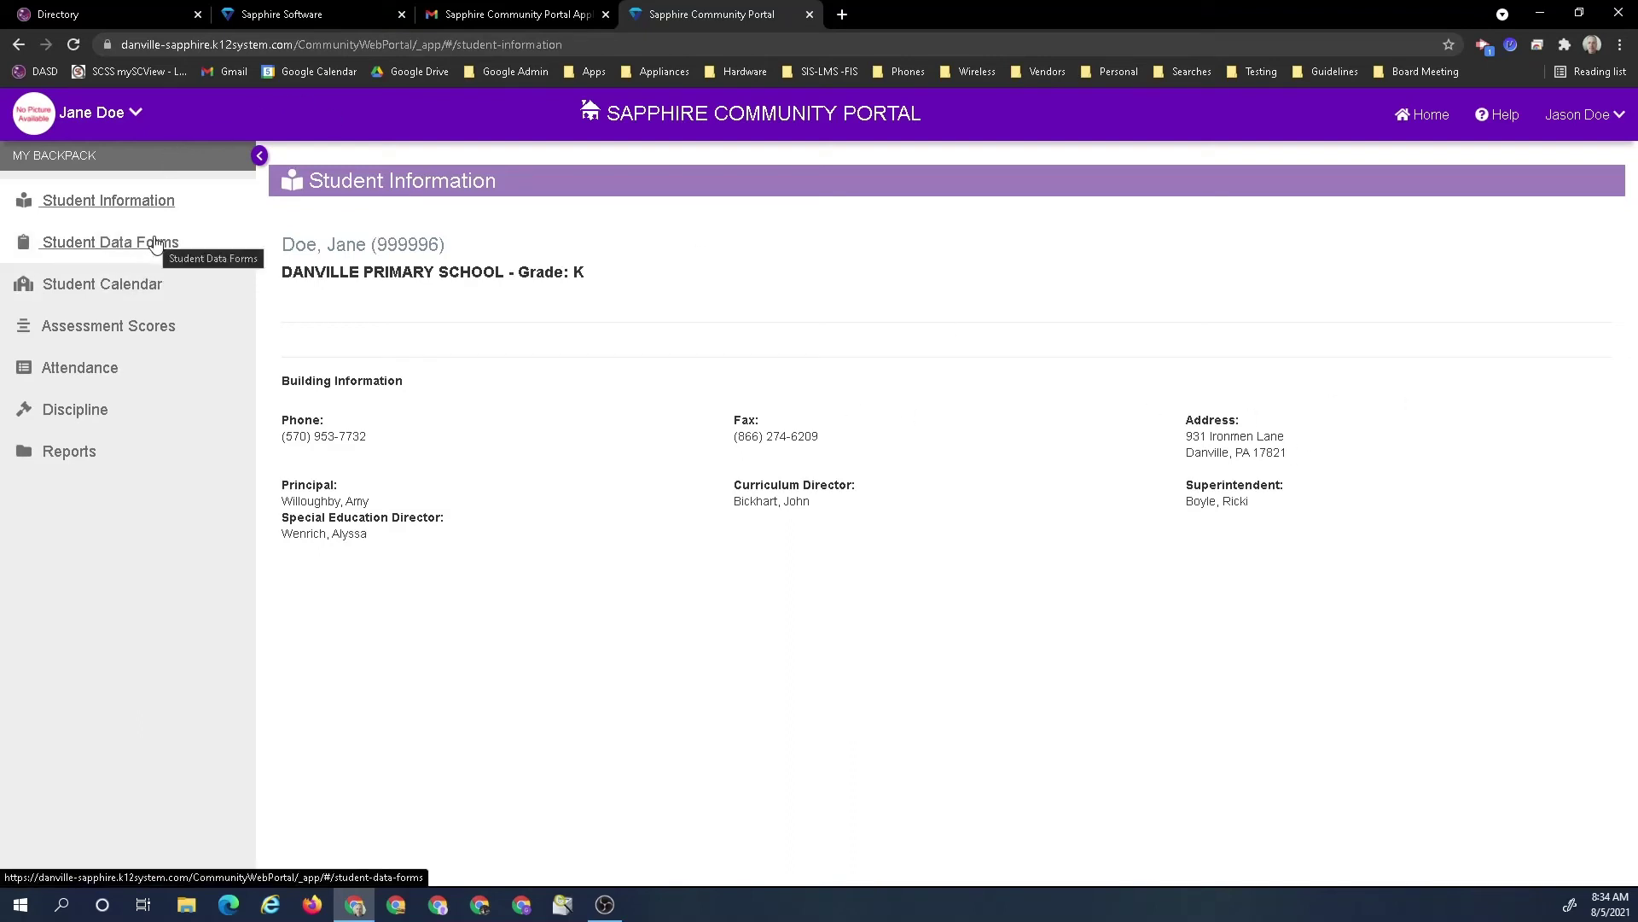
click(156, 243)
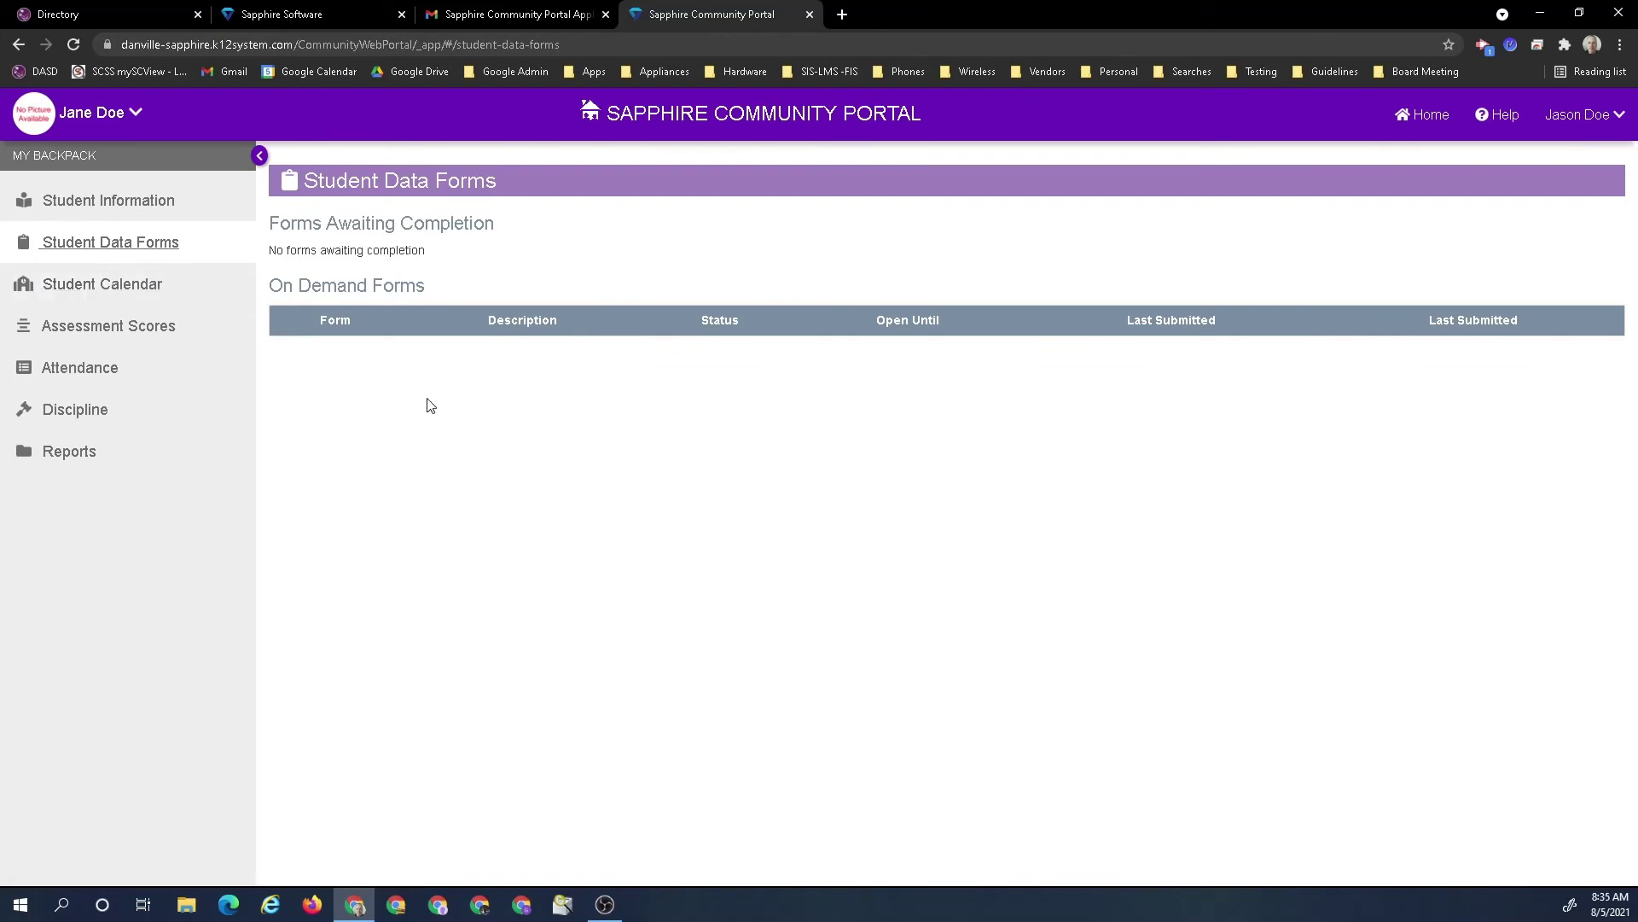
click(130, 290)
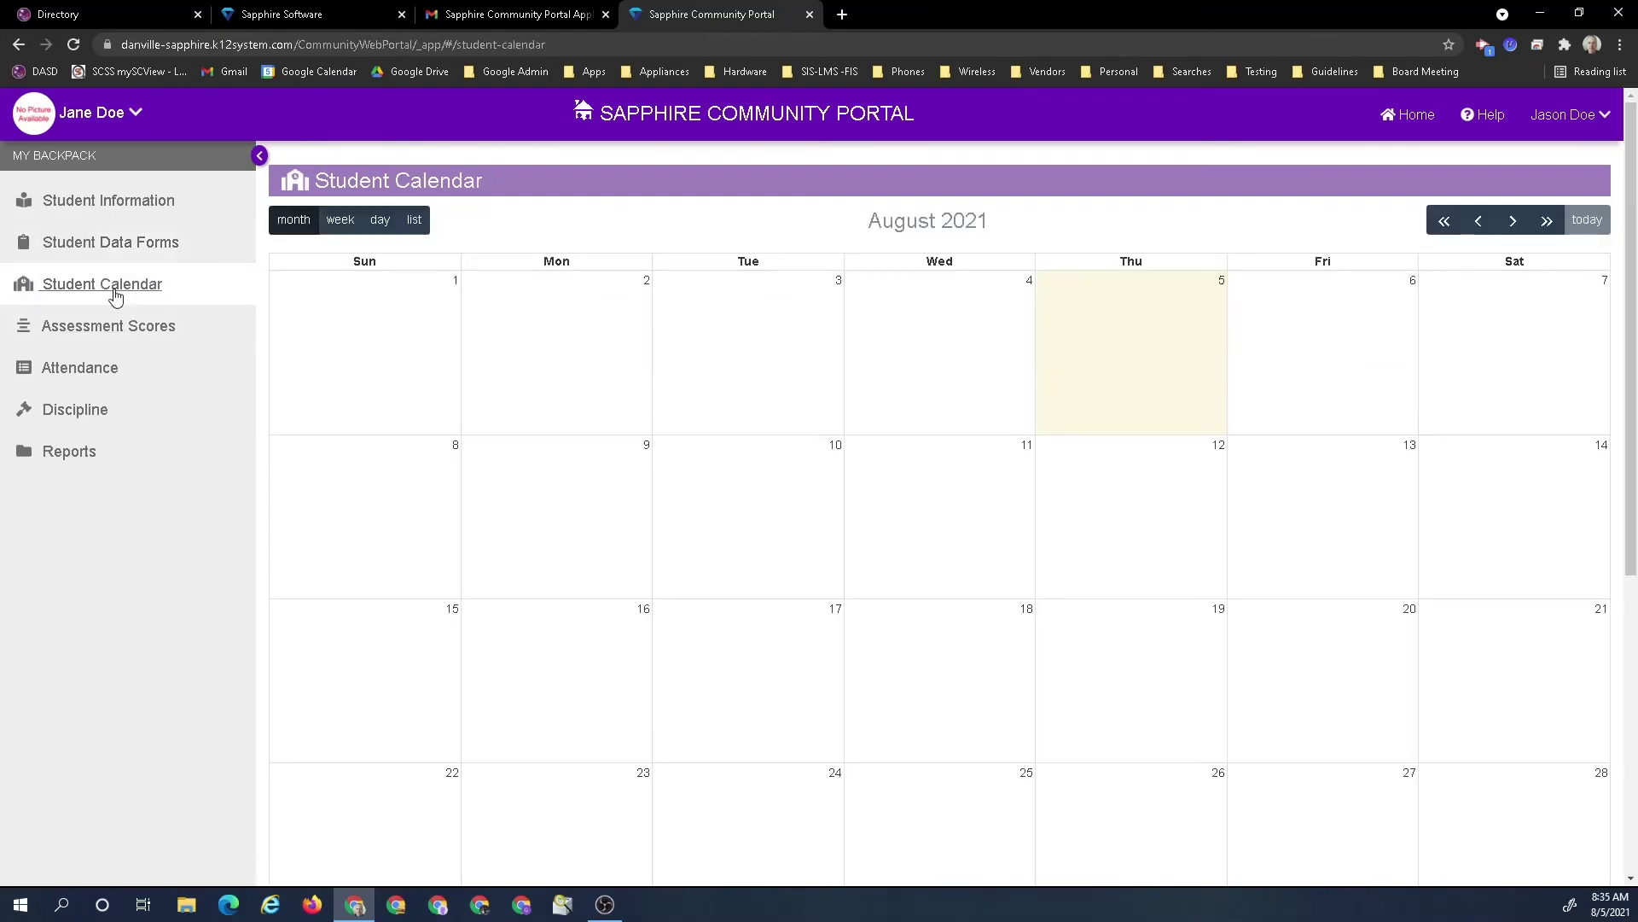
View Assessment Scores, Attendance and Discipline, then the File Cabinet report under Reports
click(97, 333)
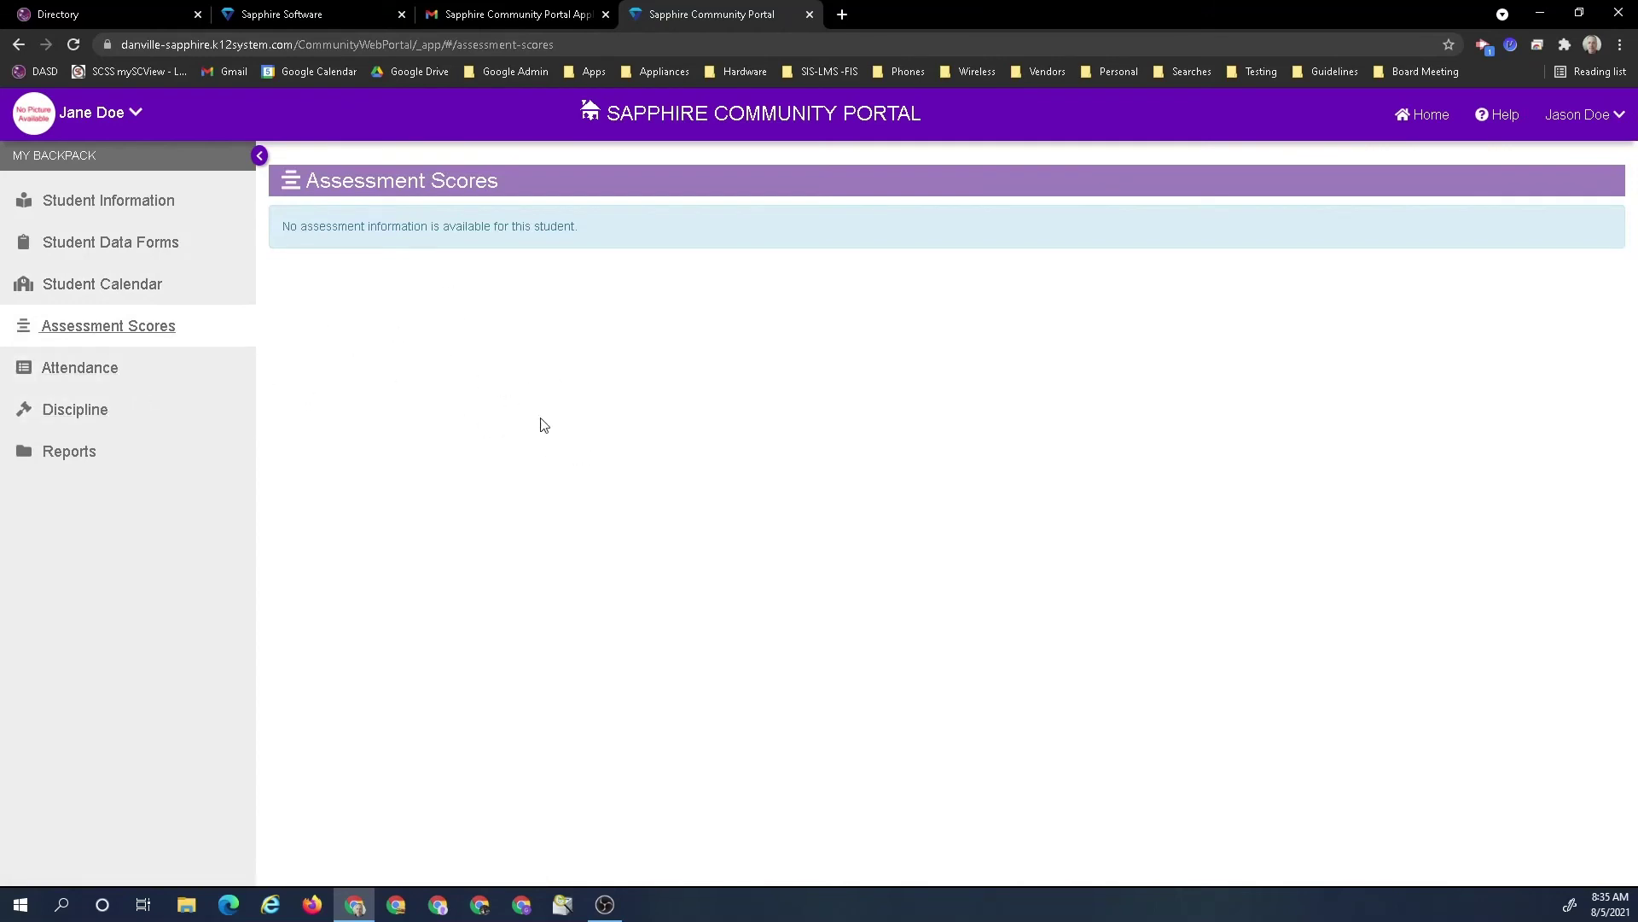
click(64, 373)
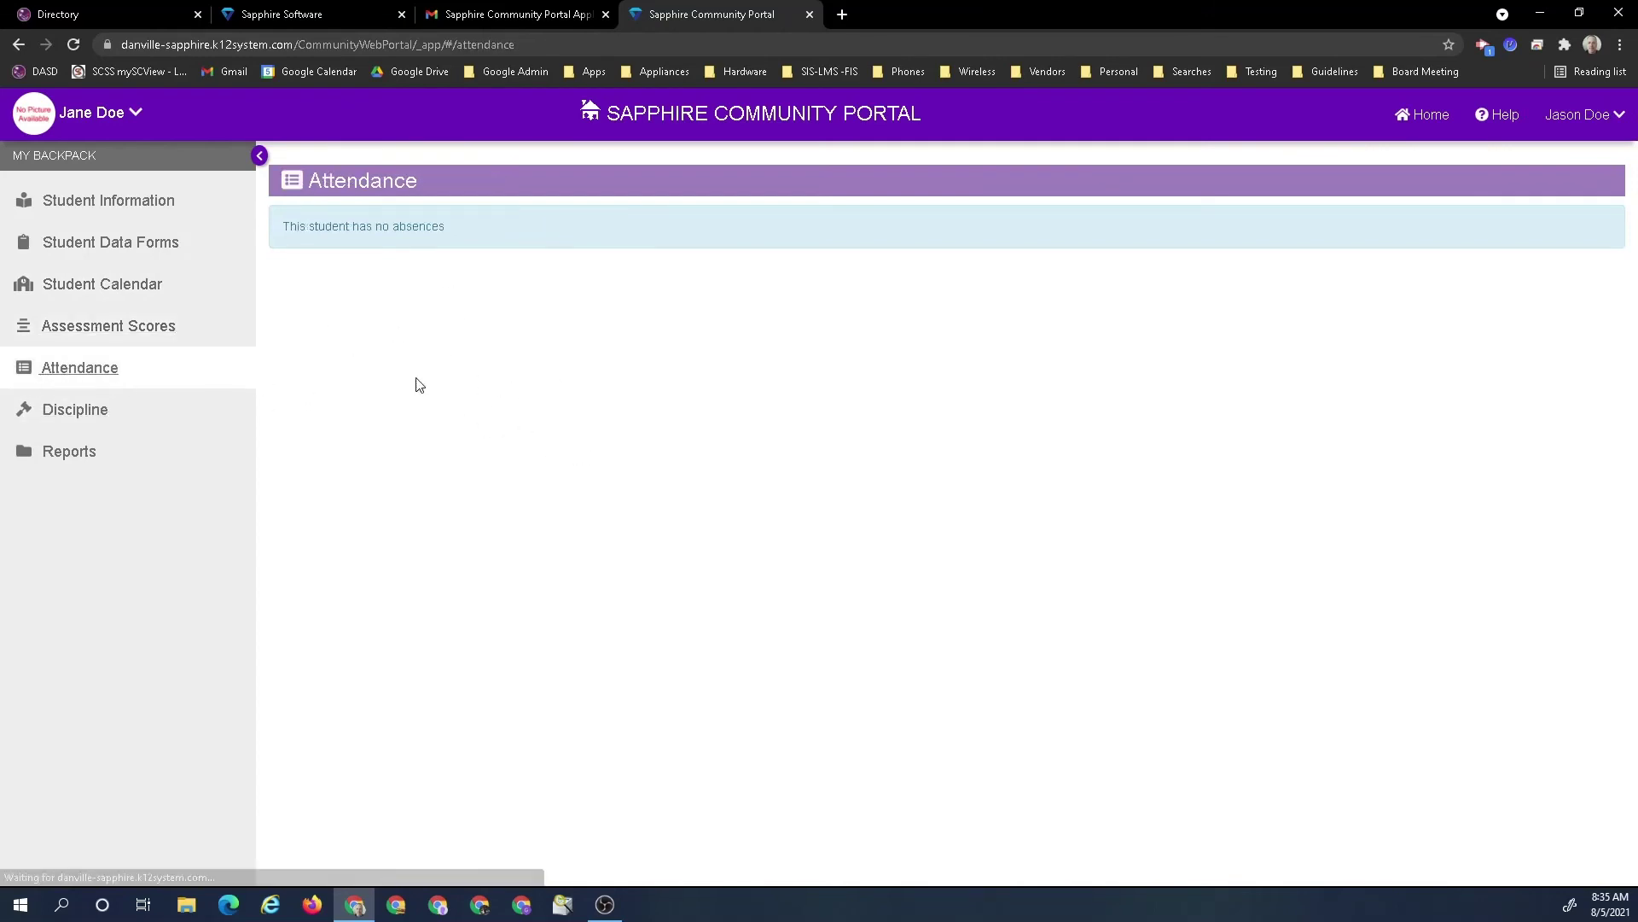
click(125, 424)
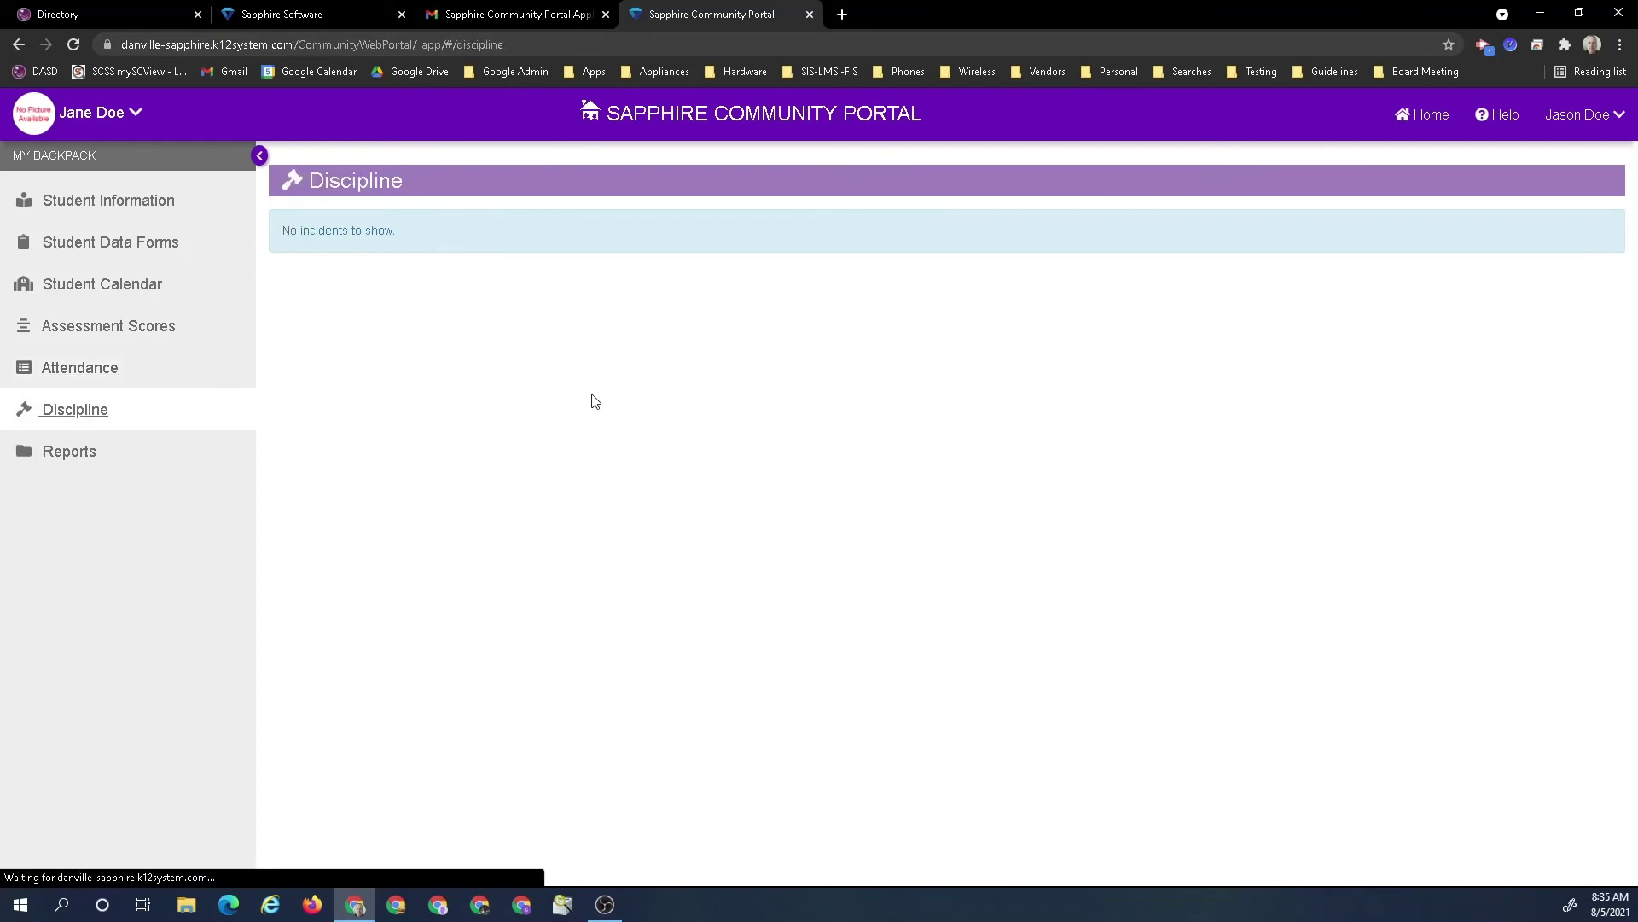
click(99, 459)
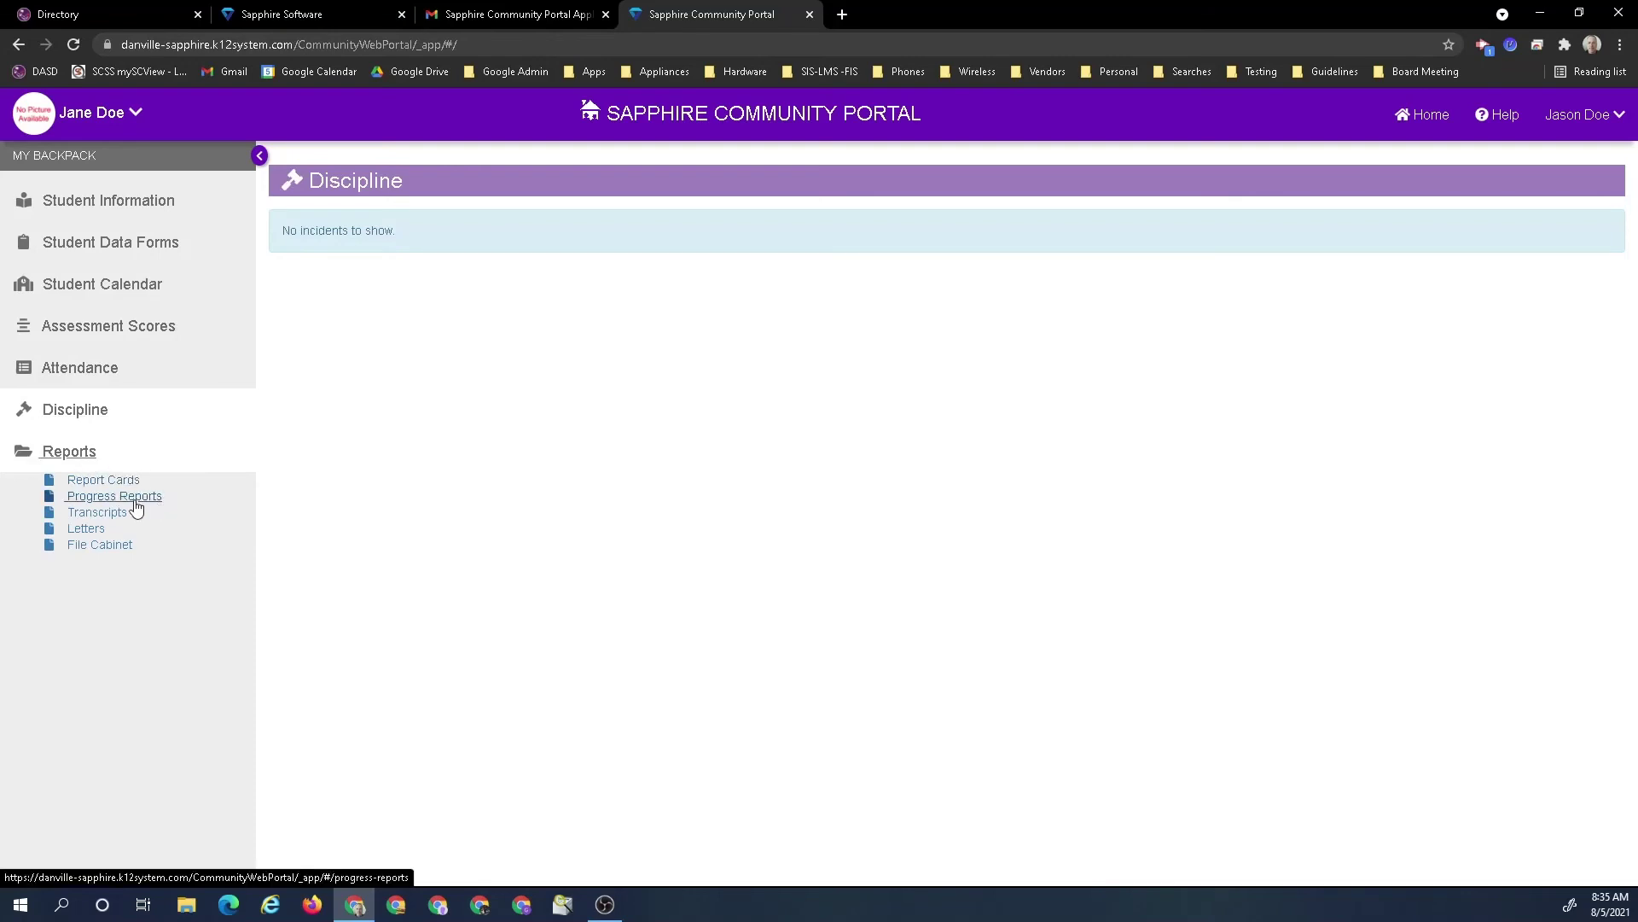
click(92, 551)
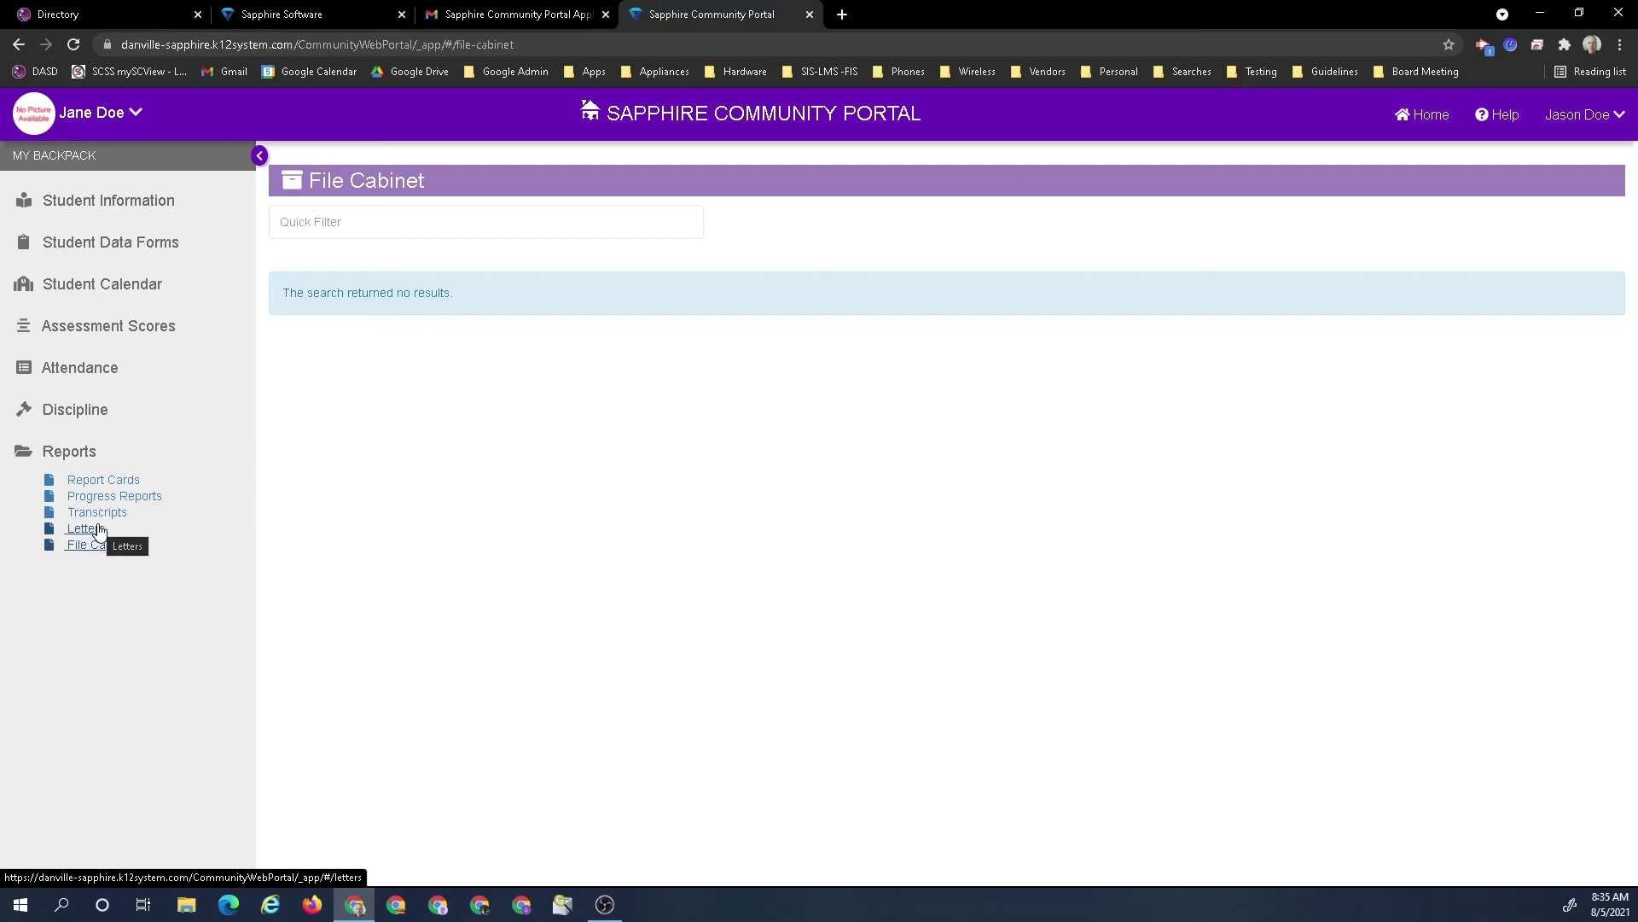
Switch the backpack view to the second linked student to see their attendance and discipline
click(124, 119)
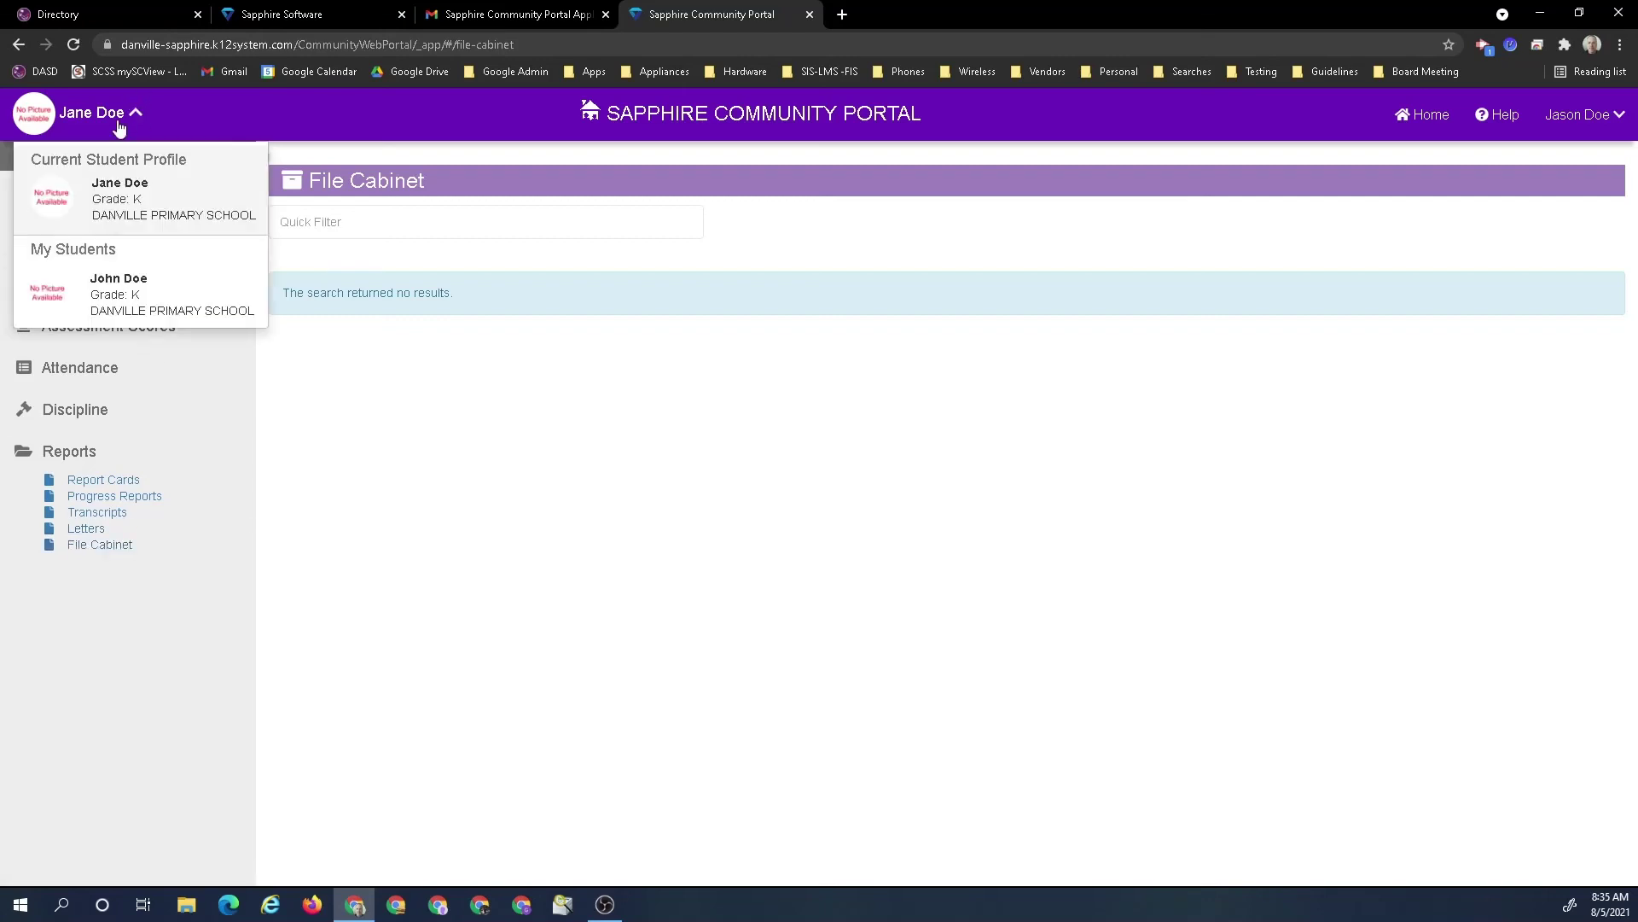
click(104, 299)
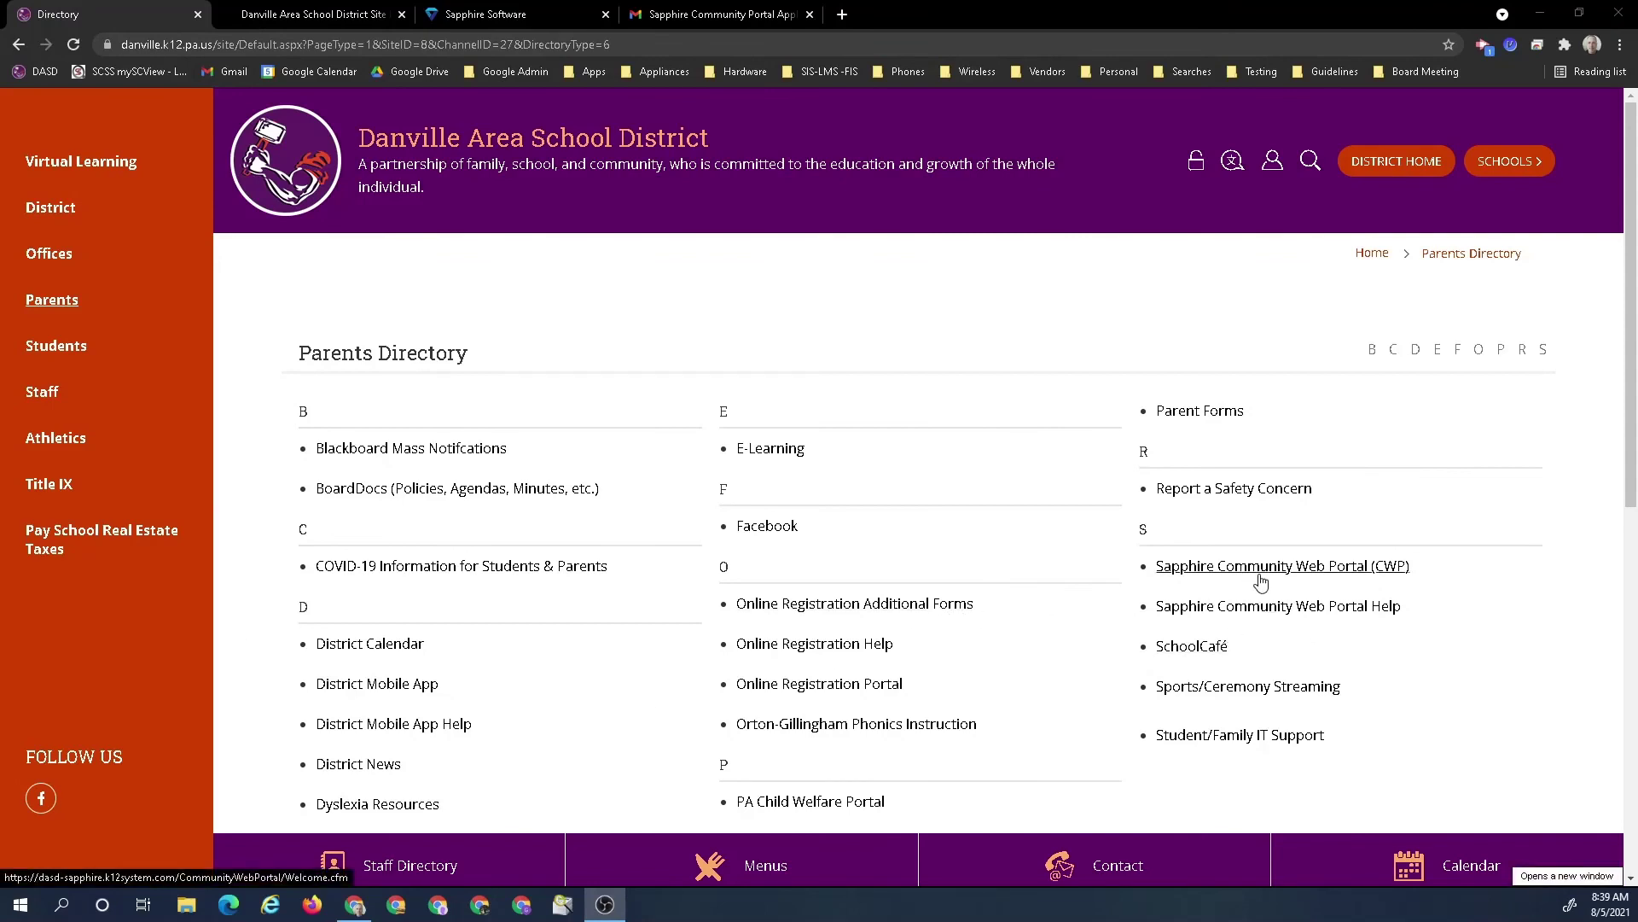
Open the Sapphire Community Web Portal Help page and scroll through its FAQ and back to the top
click(1251, 608)
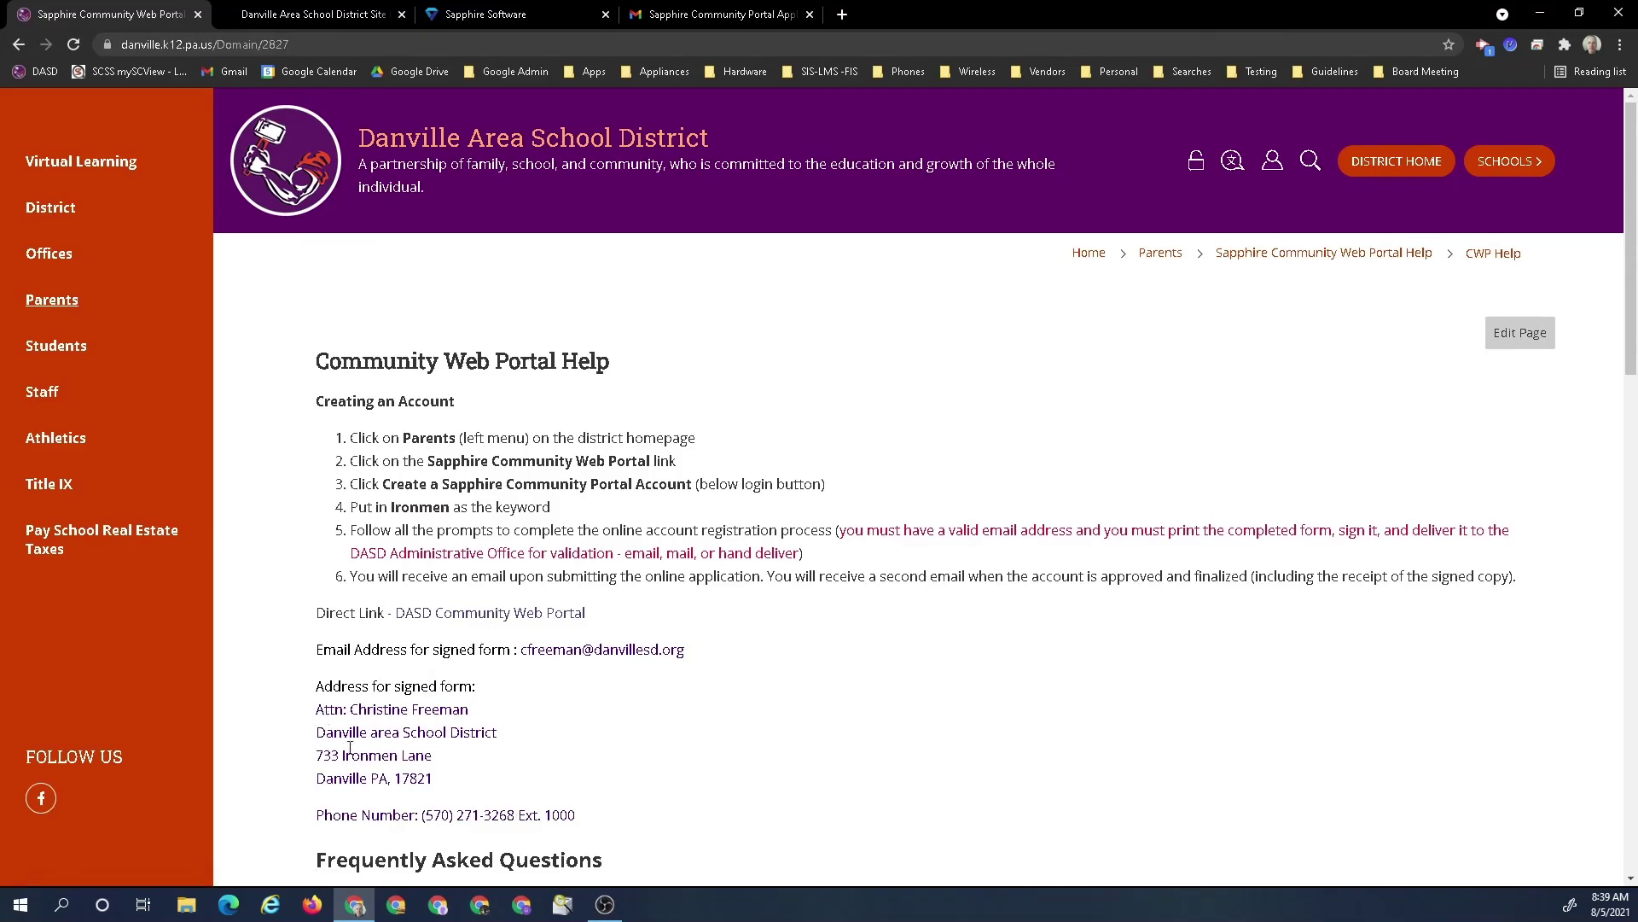
scroll(422, 739, down, 2)
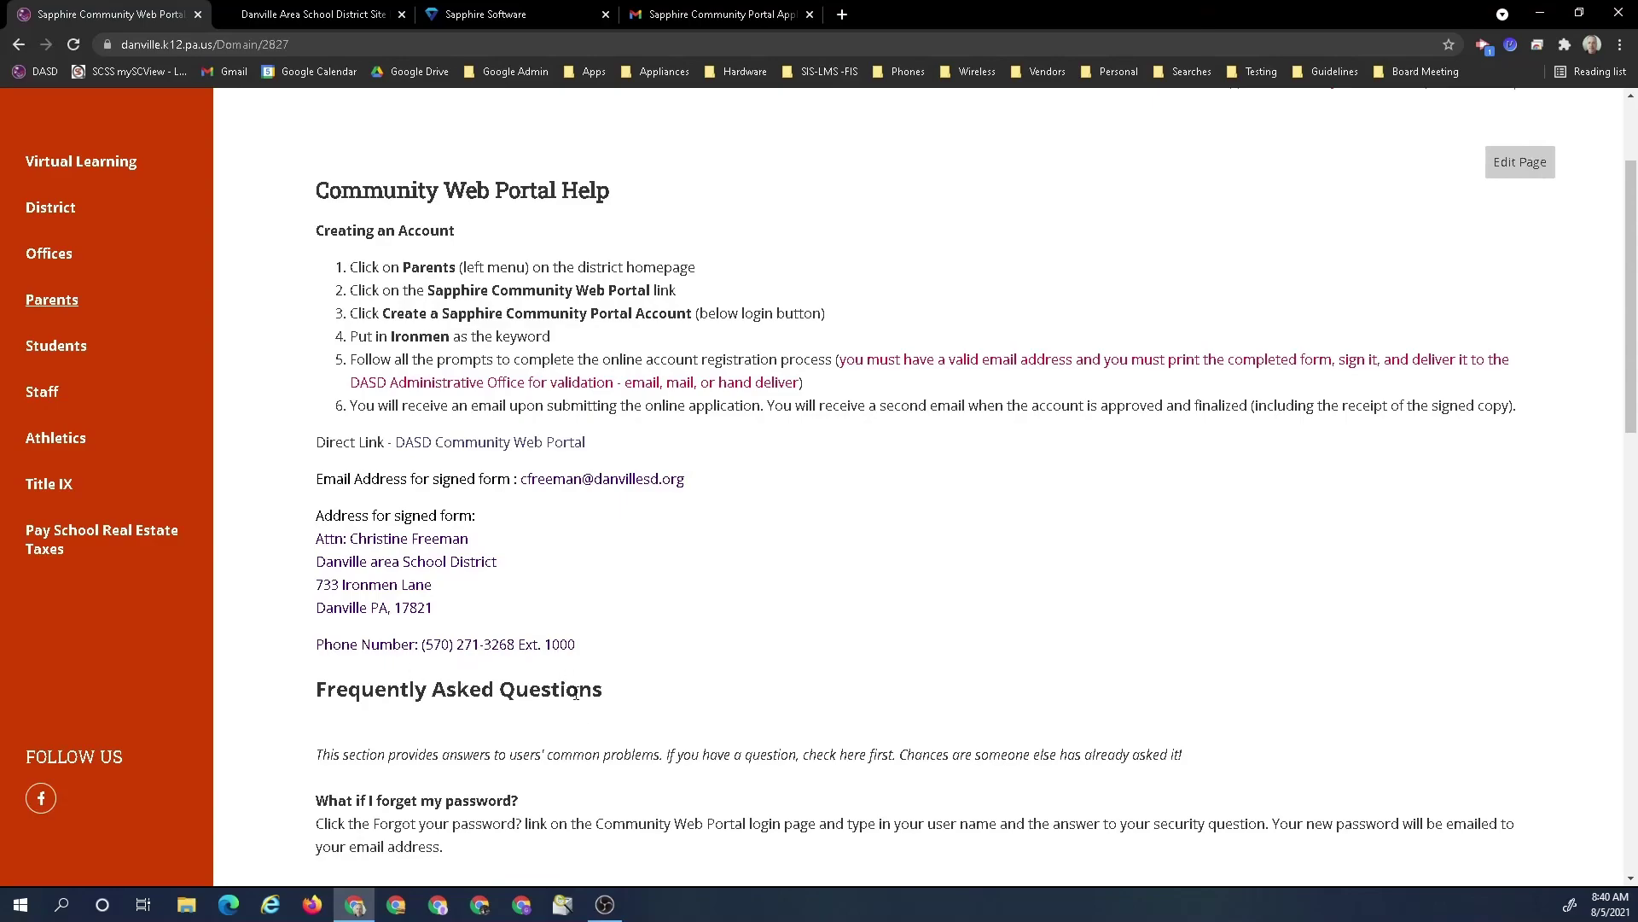
scroll(576, 678, down, 2)
scroll(575, 674, down, 7)
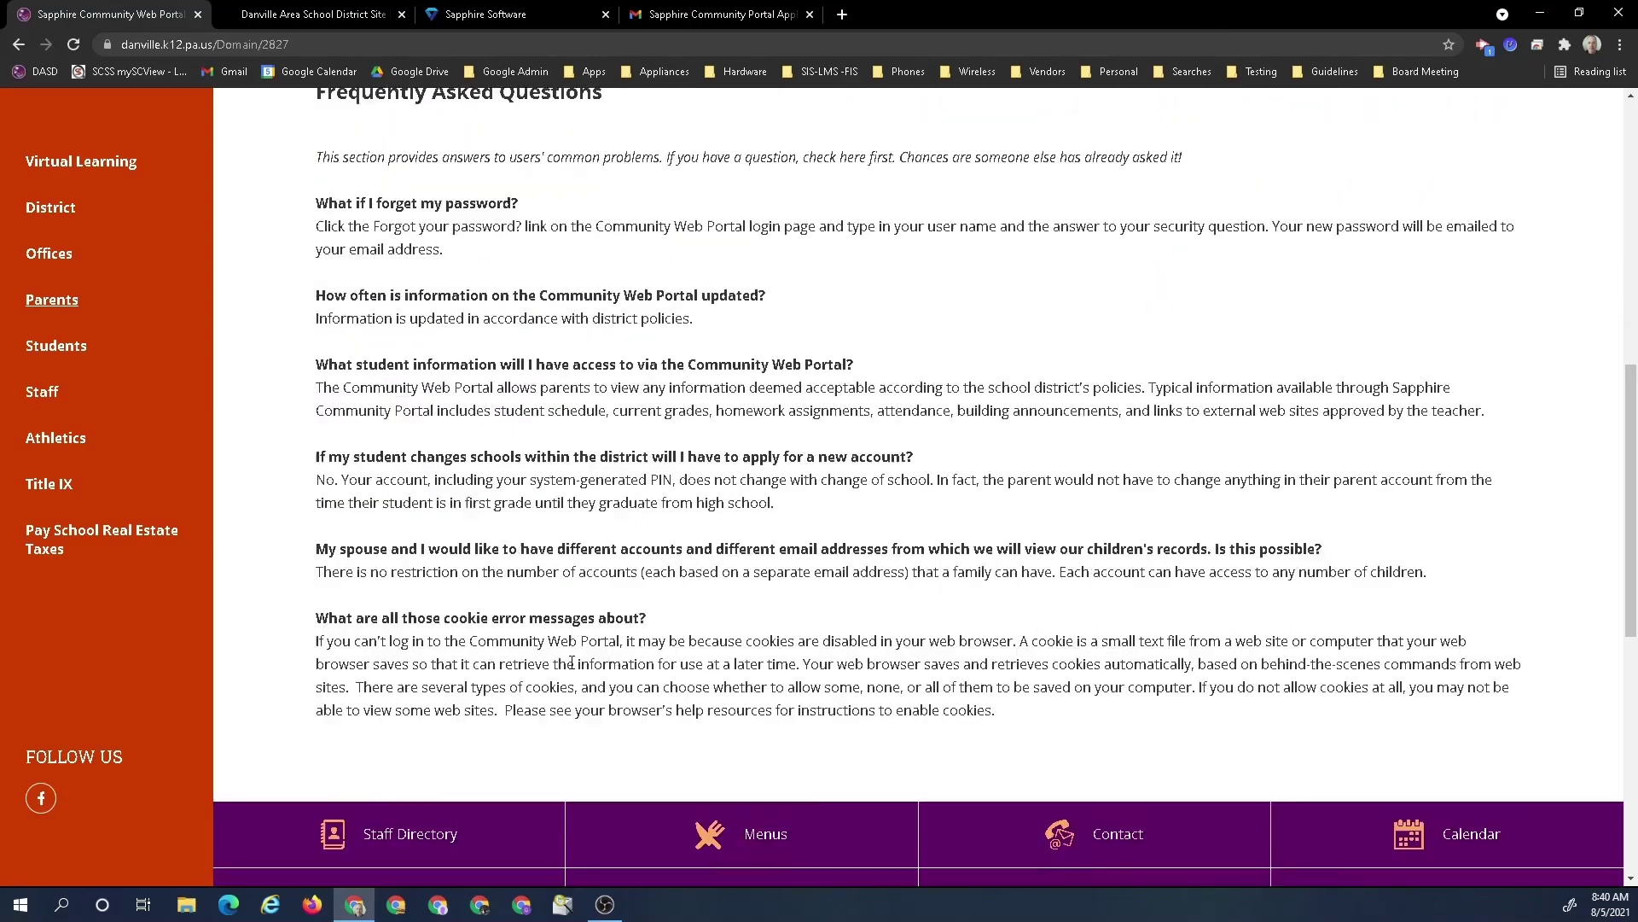
scroll(570, 668, up, 8)
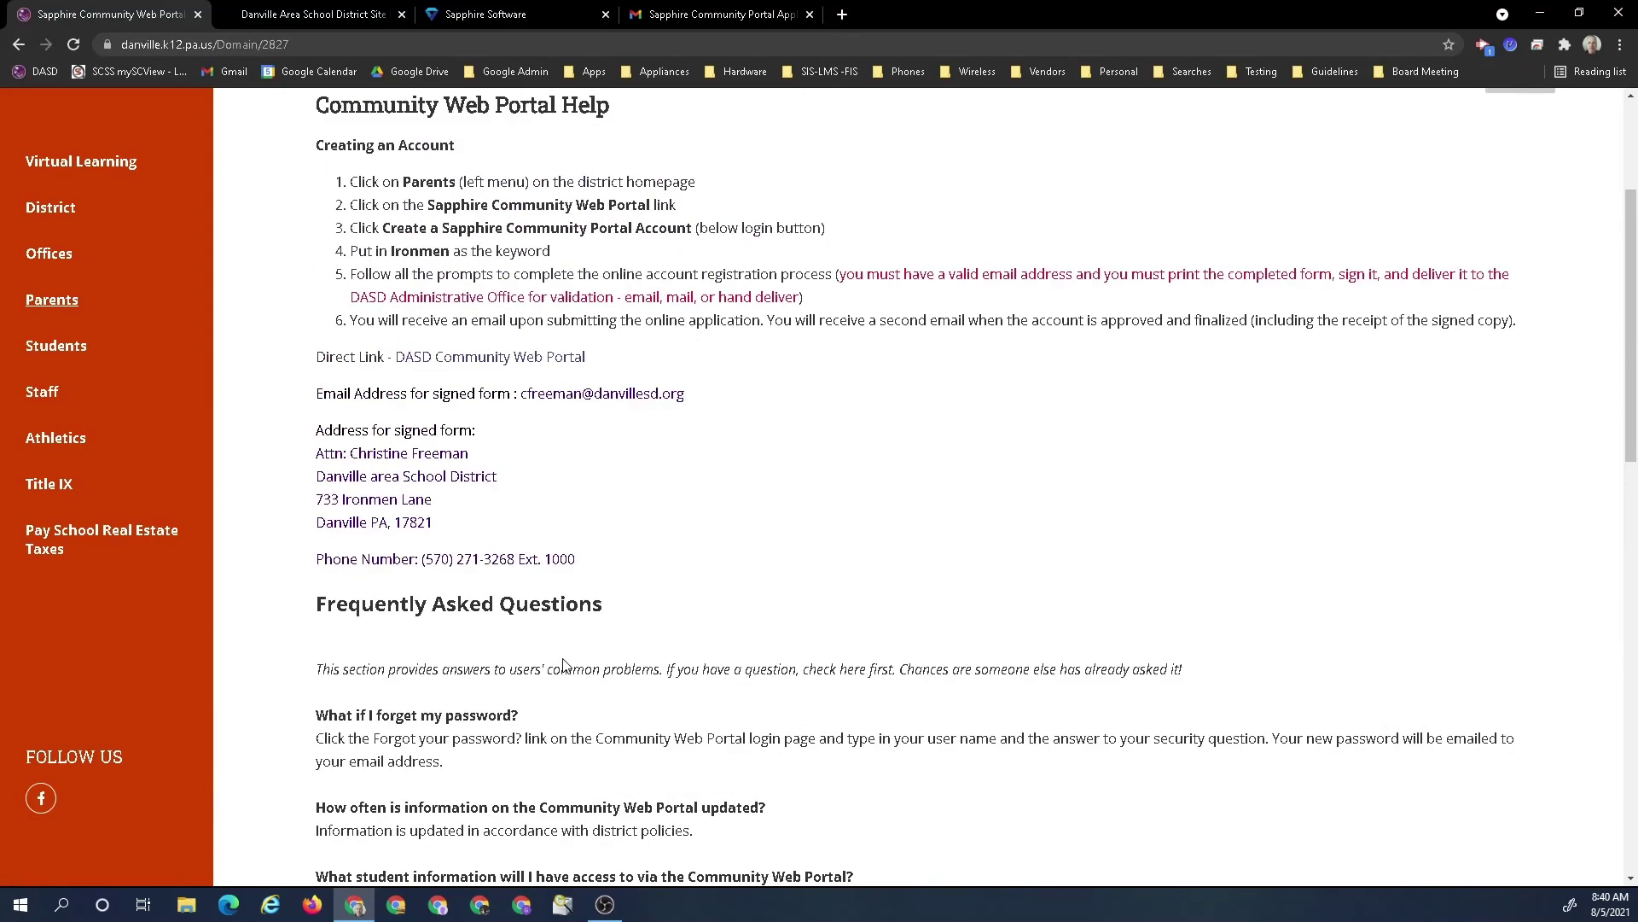
scroll(563, 664, up, 3)
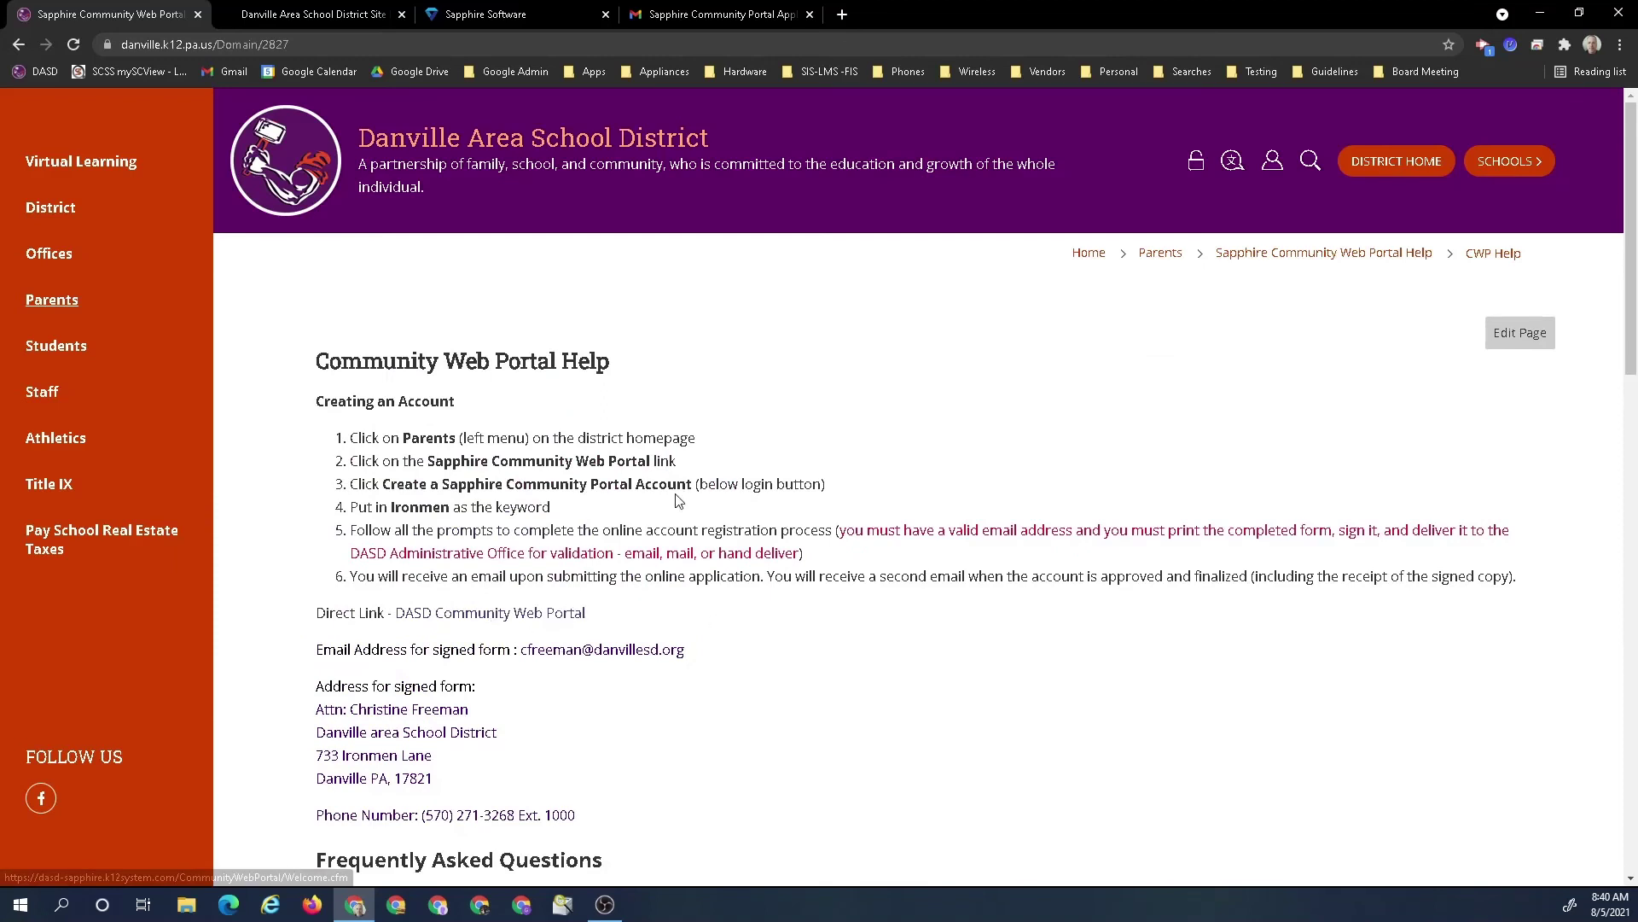